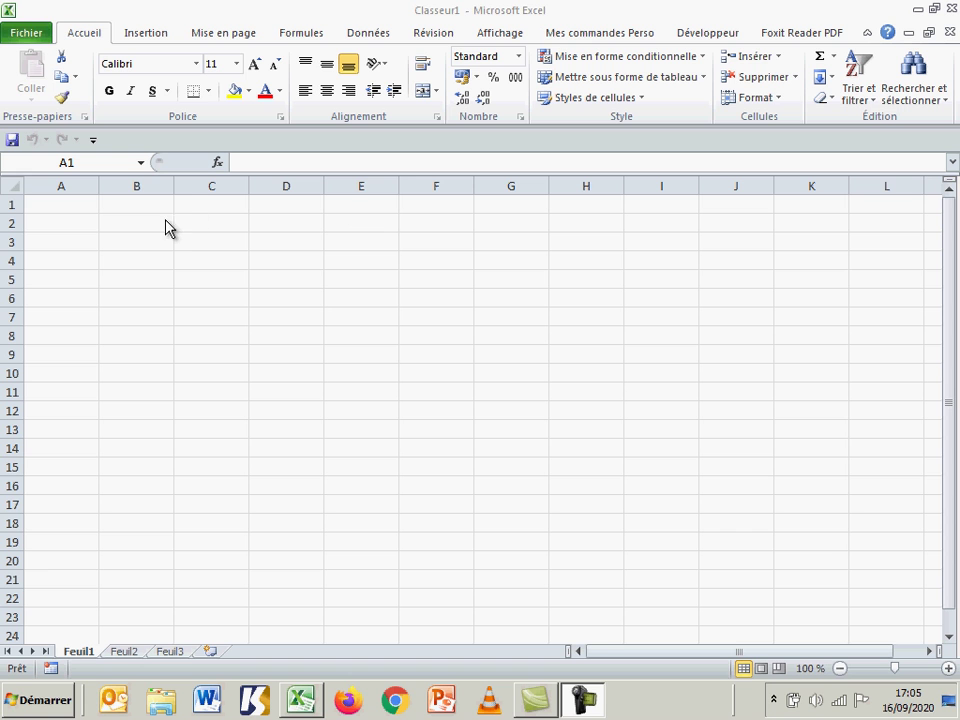
- Enter the formula =AUJOURDHUI() in cell B4 of Feuil1
left_click(949, 670)
left_click(949, 670)
left_click(949, 670)
left_click(949, 670)
left_click(949, 669)
left_click(949, 669)
left_click(949, 669)
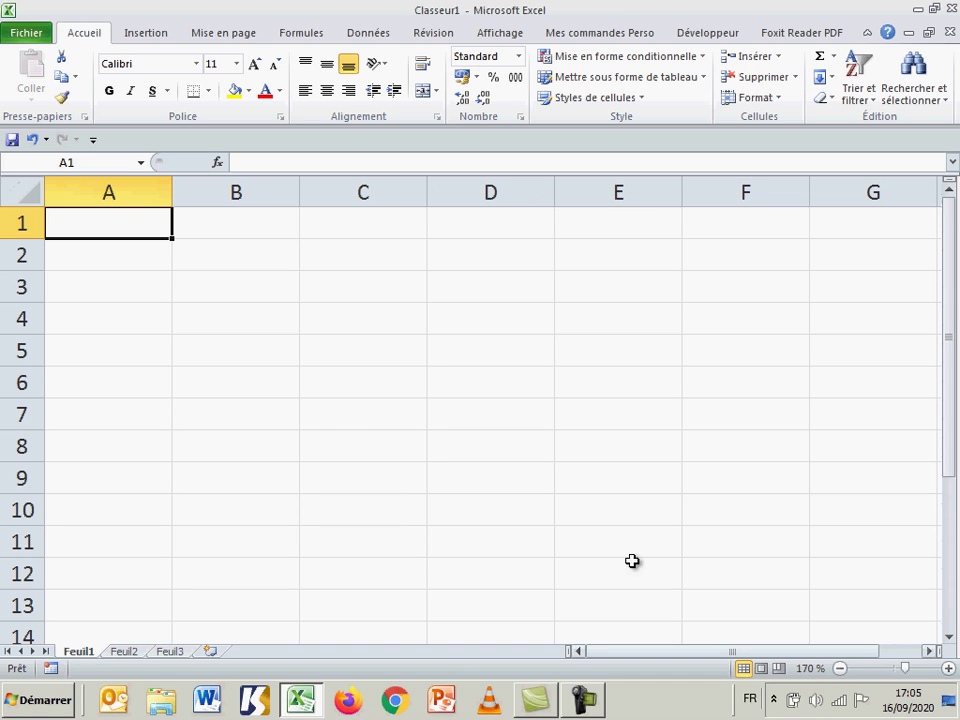
left_click(214, 318)
type("=a")
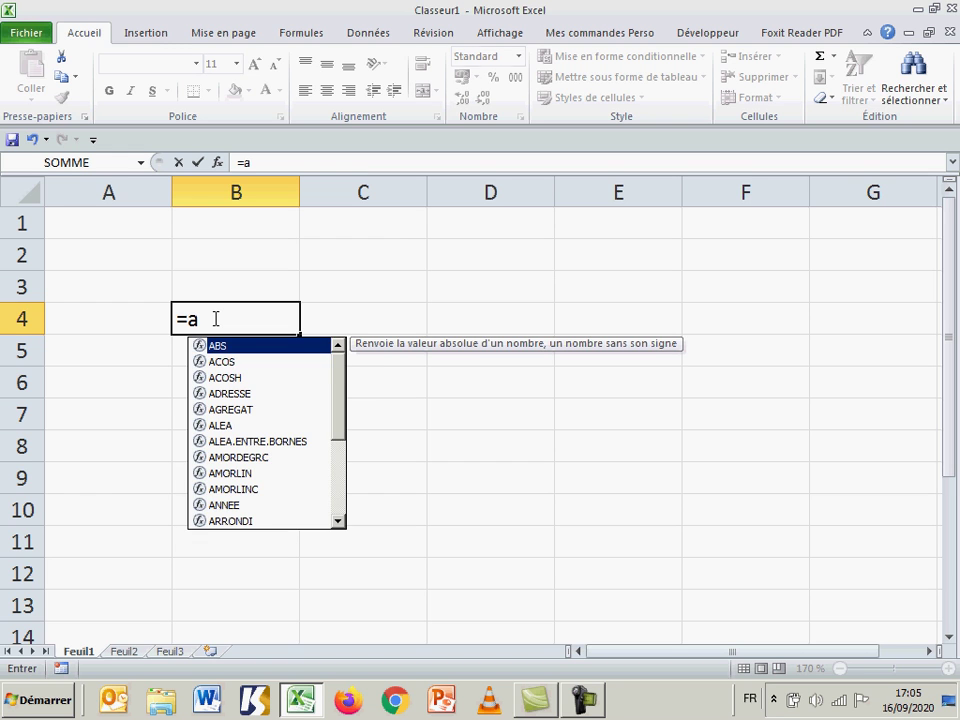
type("u")
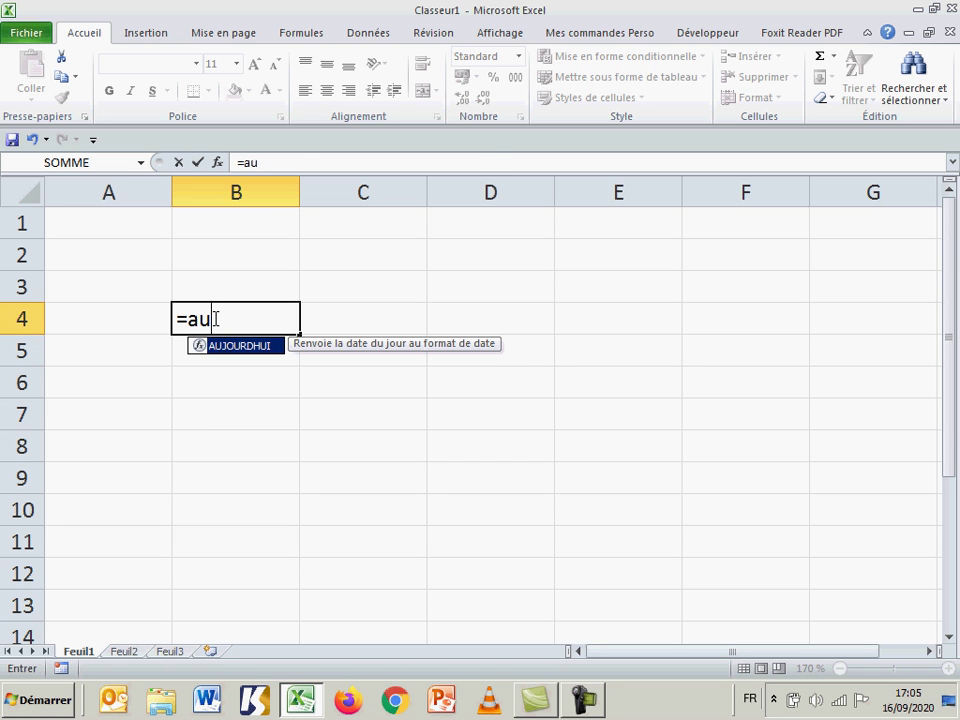
key("Tab")
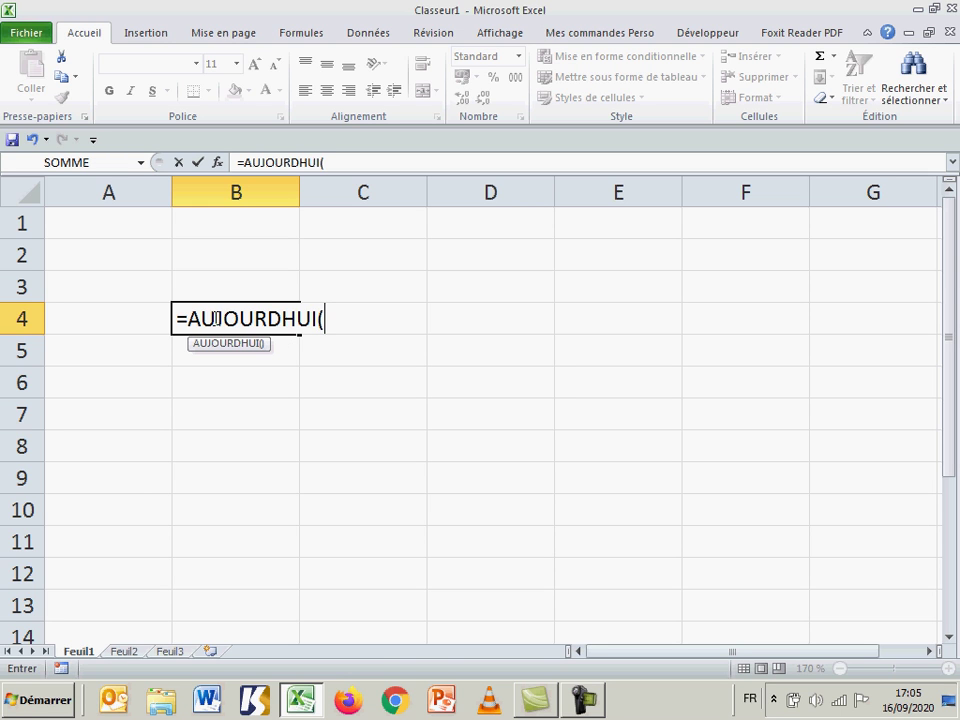
type(")")
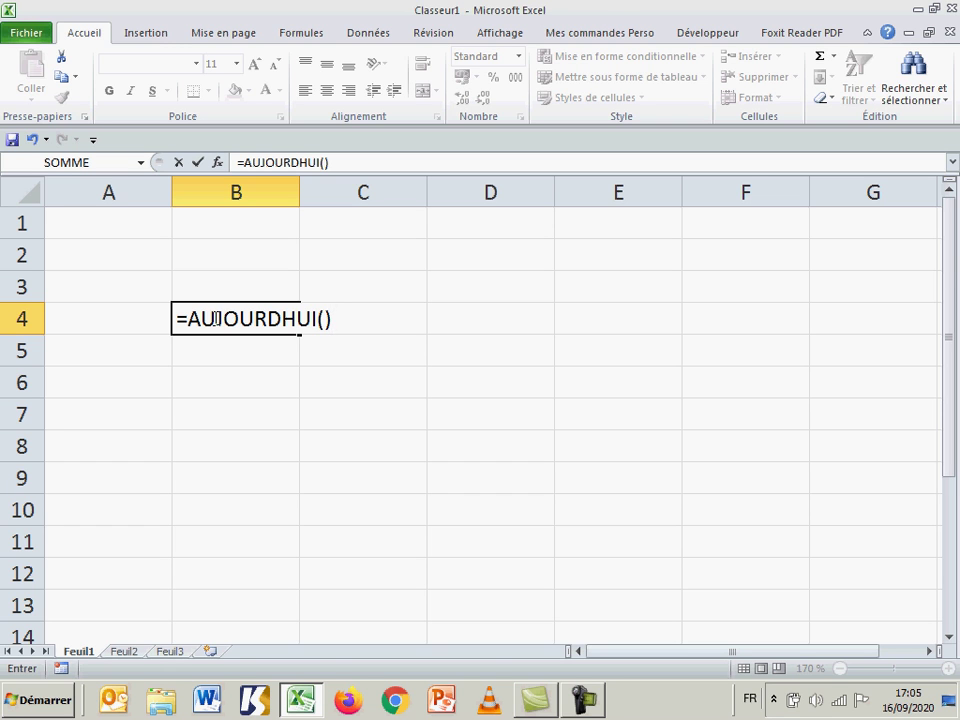
key("Return")
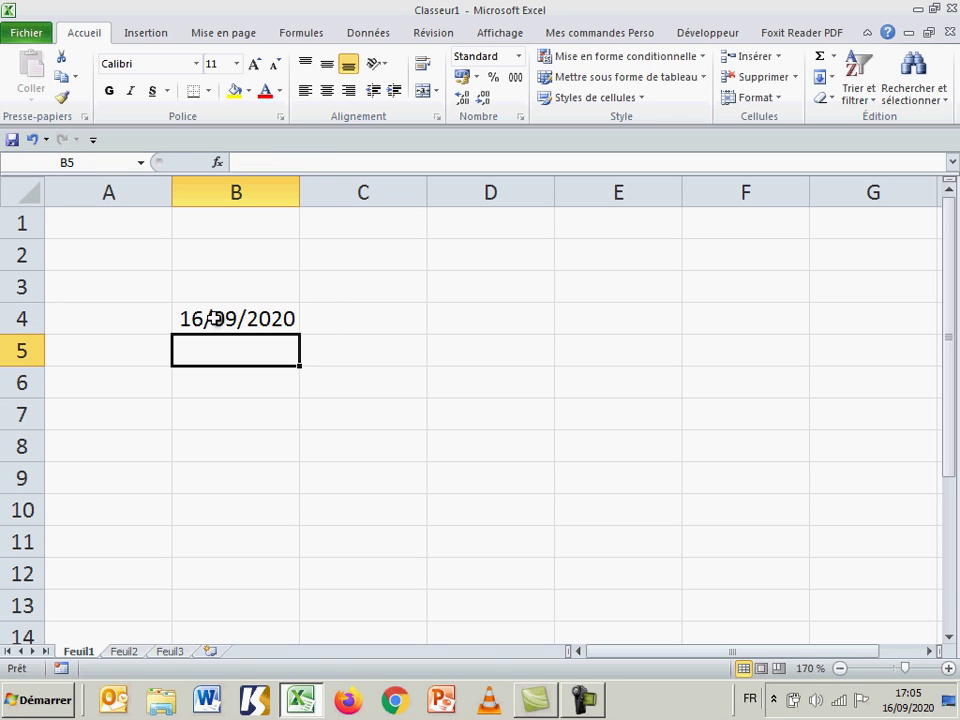
- Check the date in cell B4 against the system calendar and review the cell's formula
left_click(214, 318)
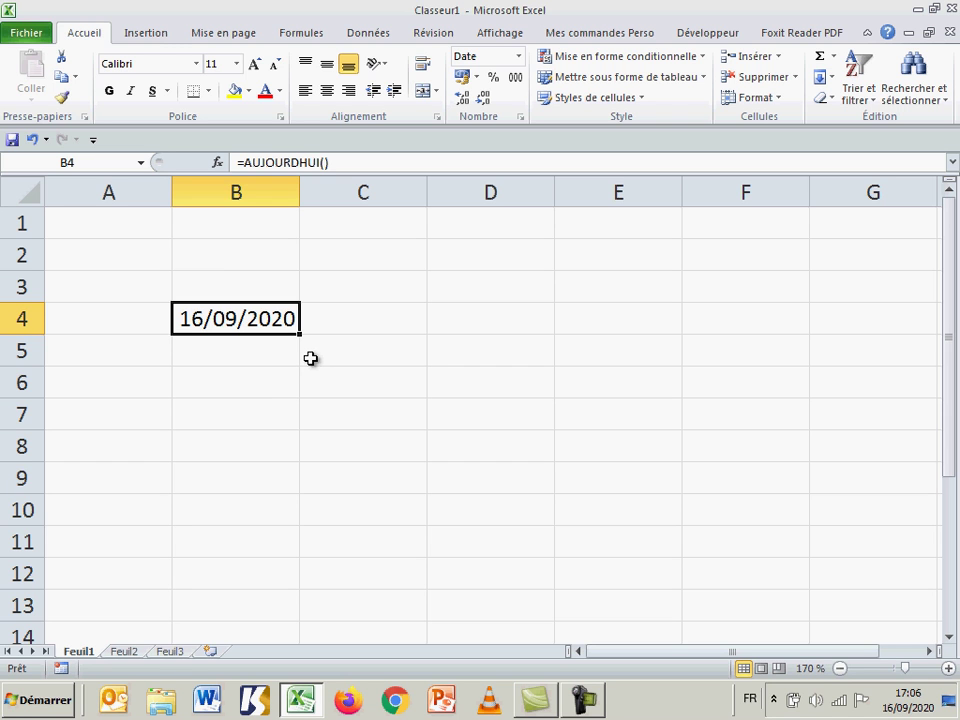
left_click(910, 708)
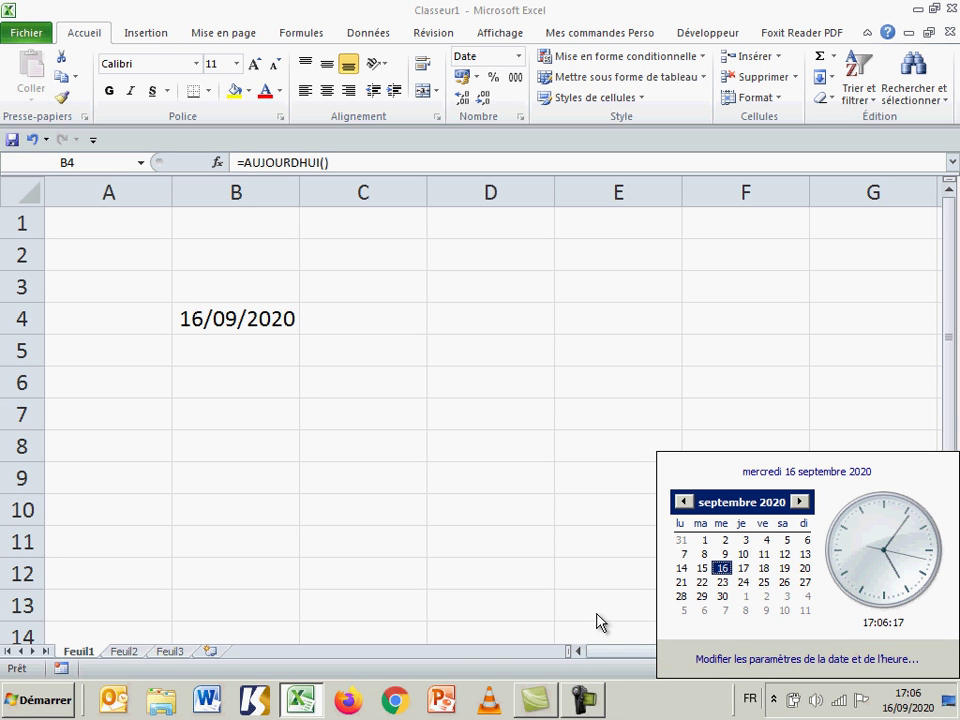
left_click(257, 355)
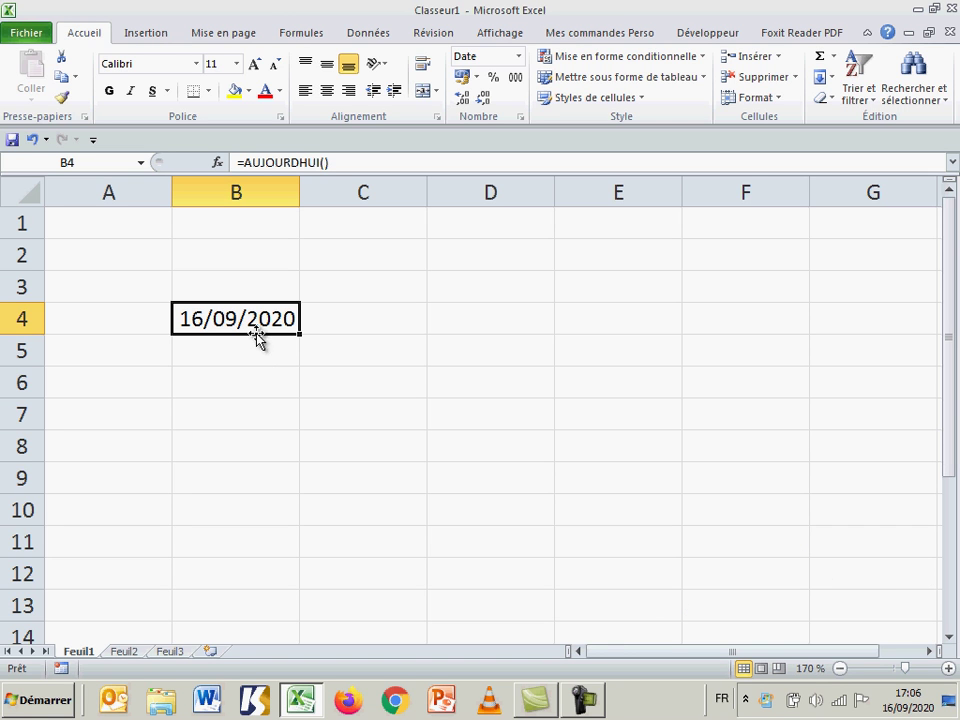
double_click(256, 320)
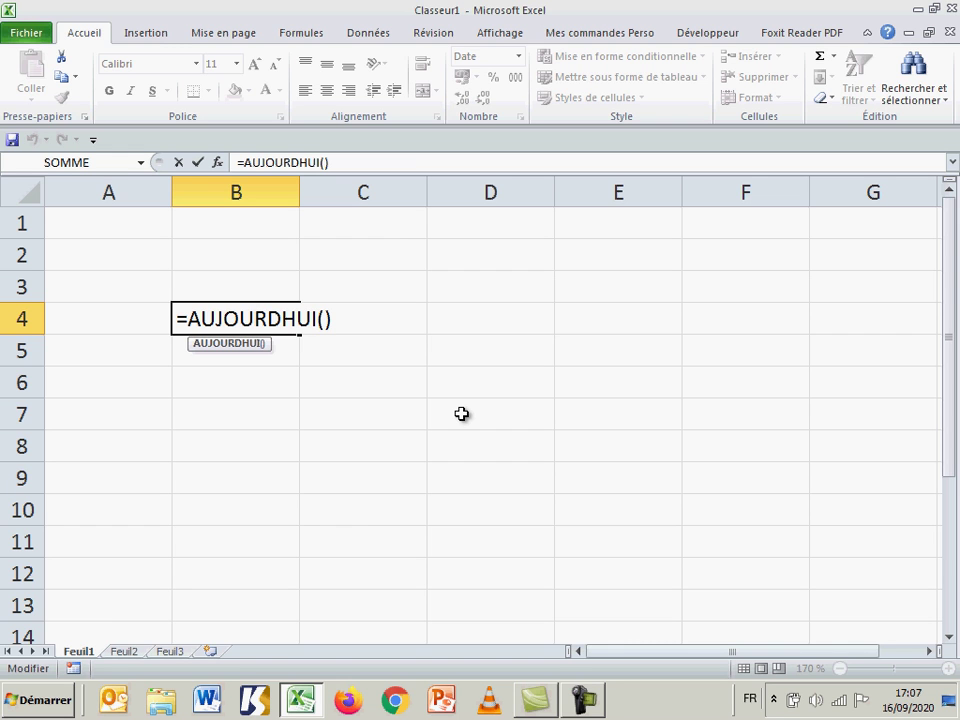
key("Return")
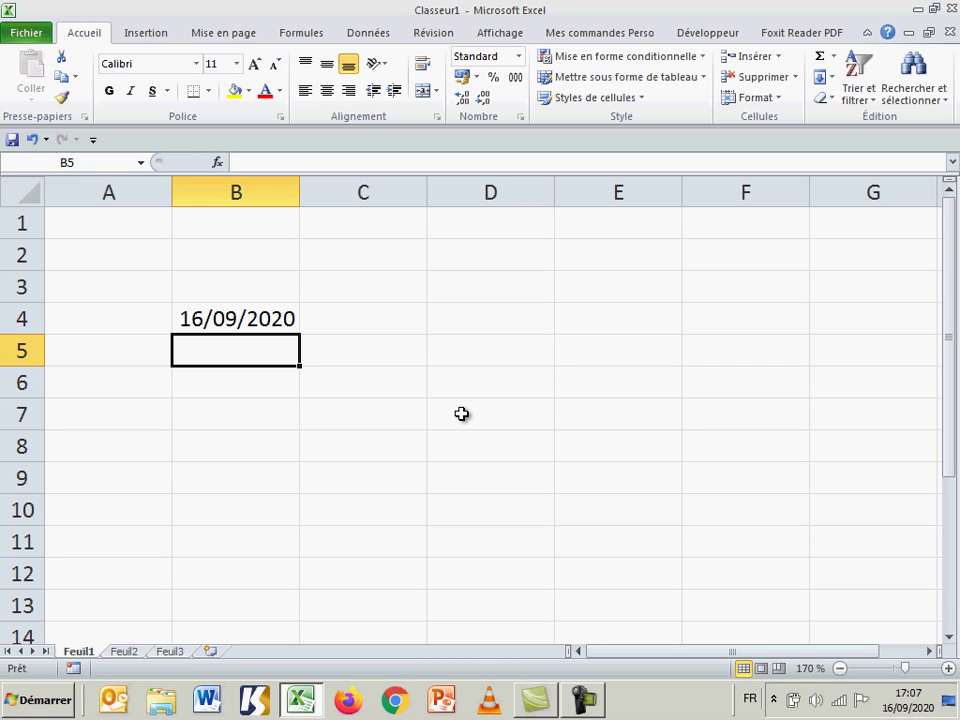
- Enter the formula =MAINTENANT() in cell B5, directly below the date
type("=m")
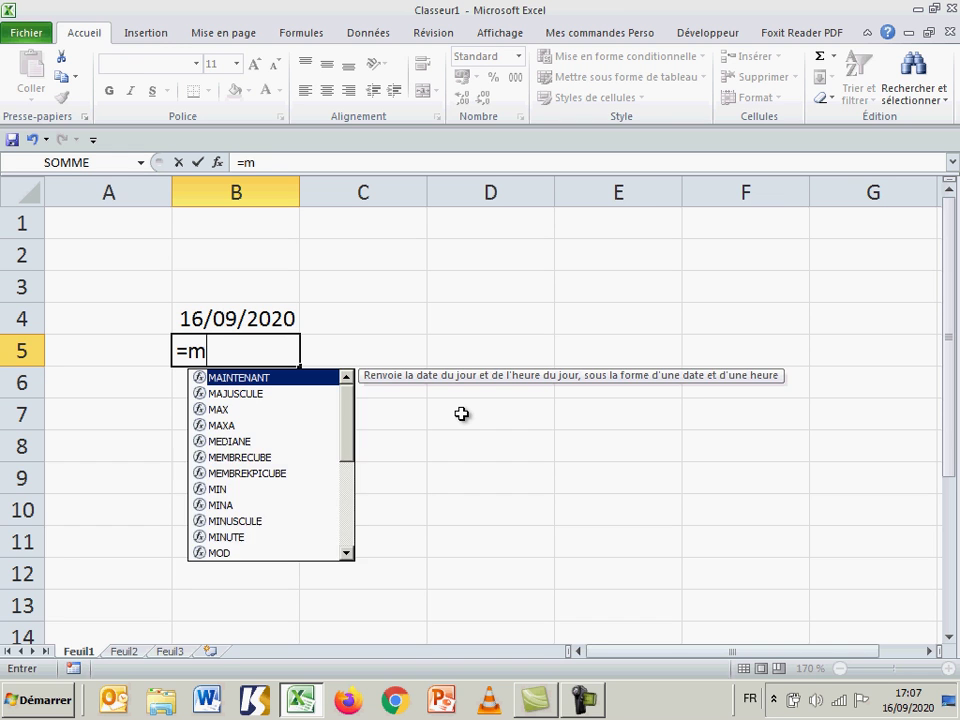
type("ainte")
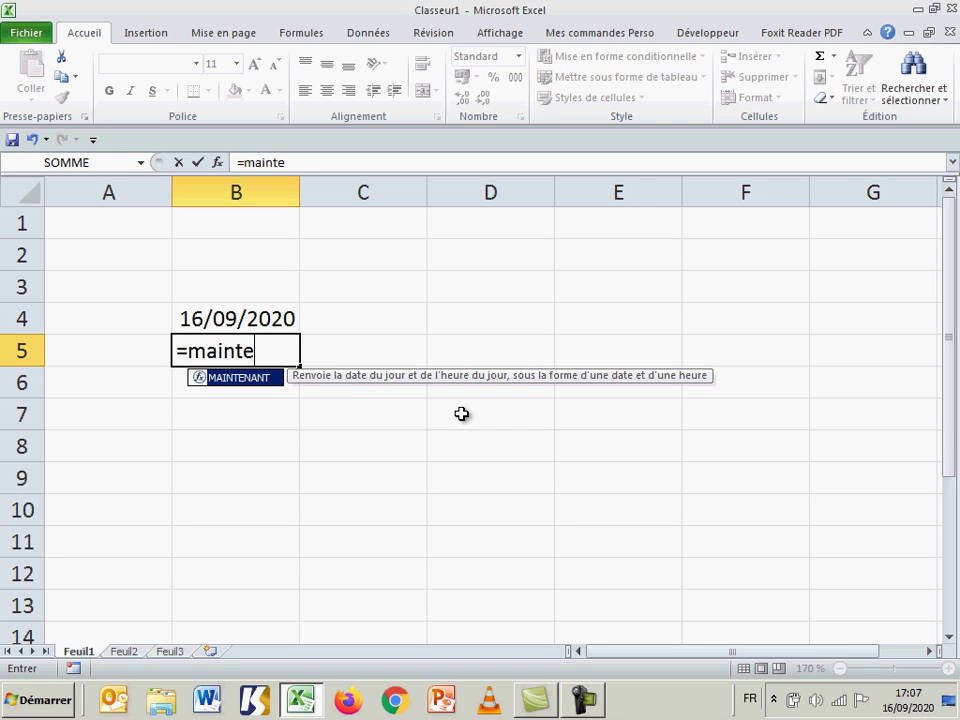
type("nant()")
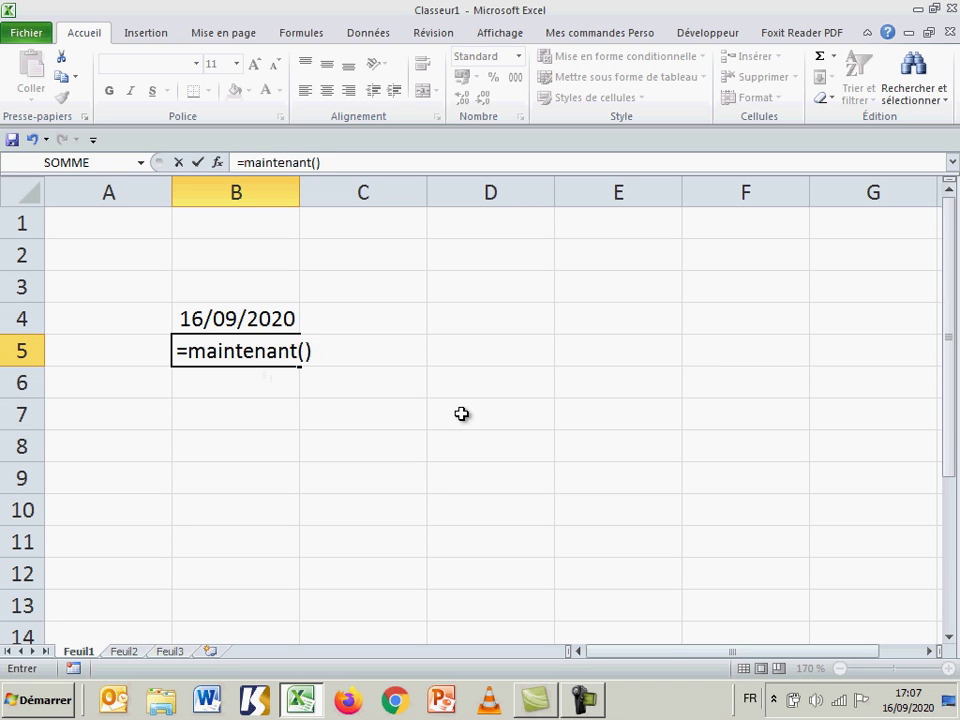
key("Return")
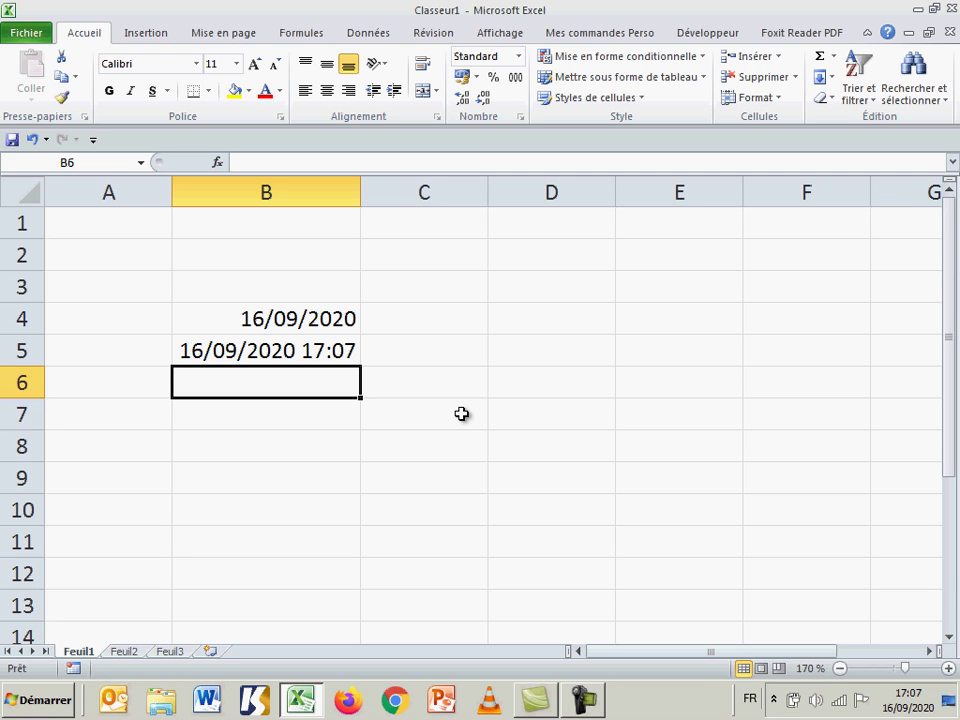
left_click(328, 349)
double_click(323, 352)
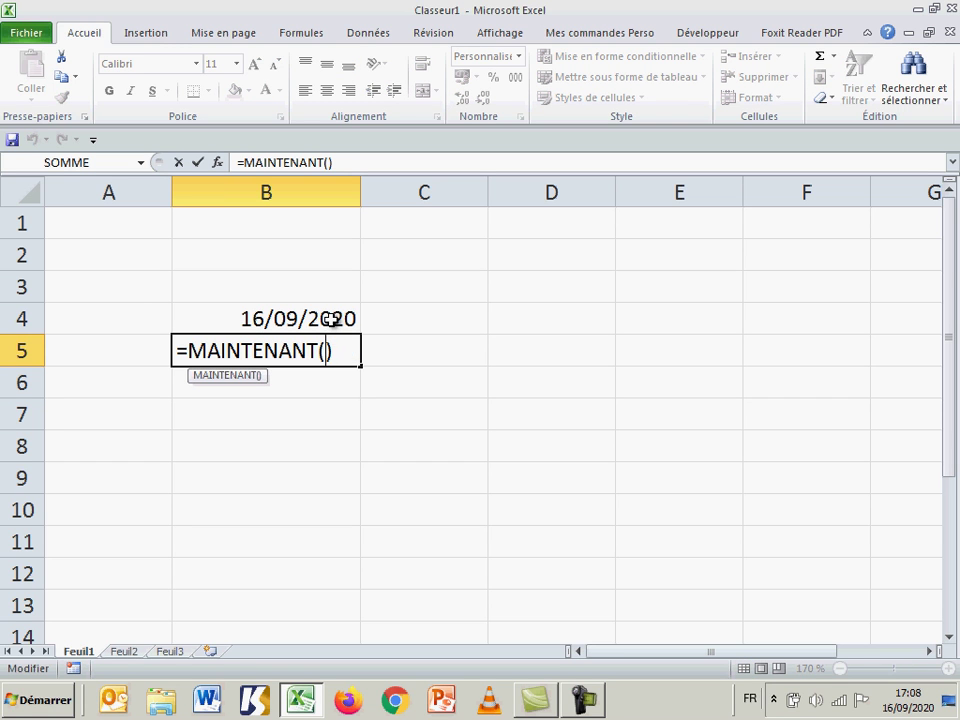
left_click(331, 318)
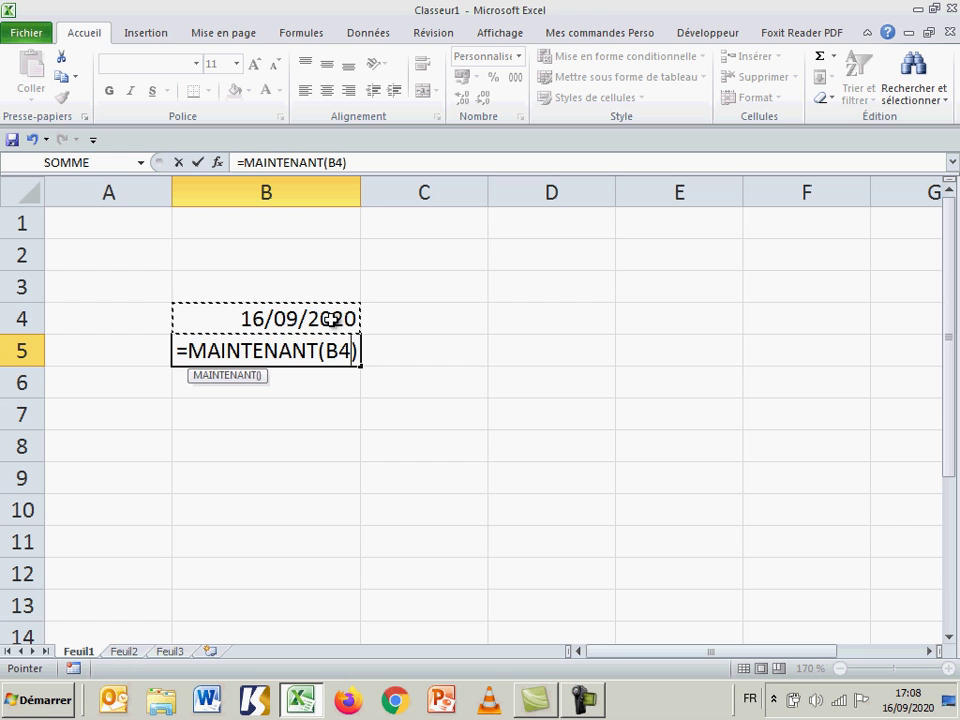
key("Escape")
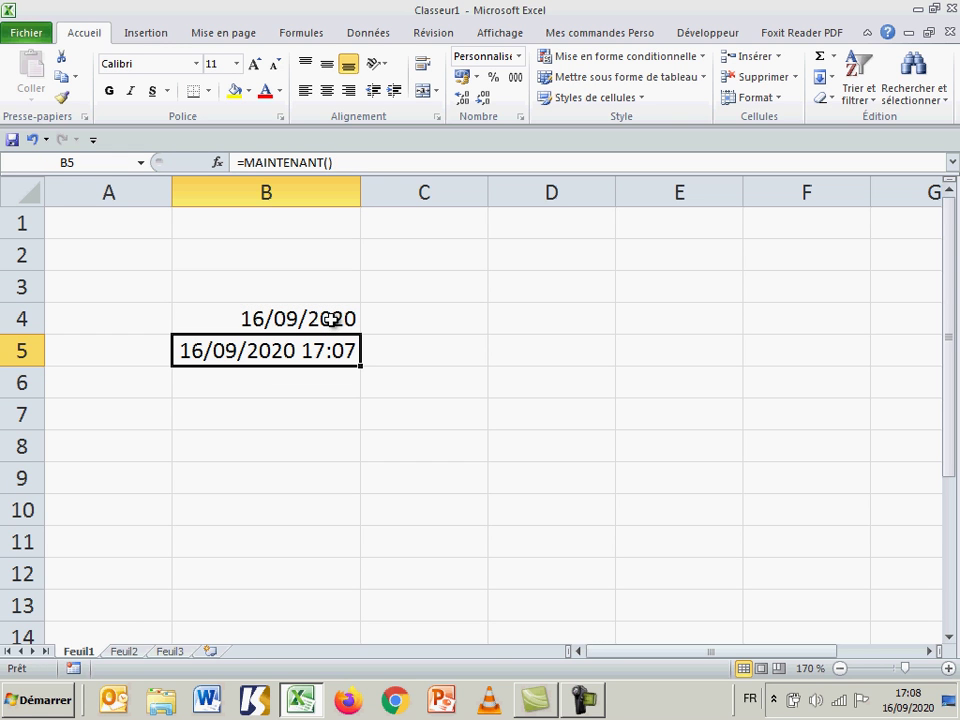
left_click(307, 443)
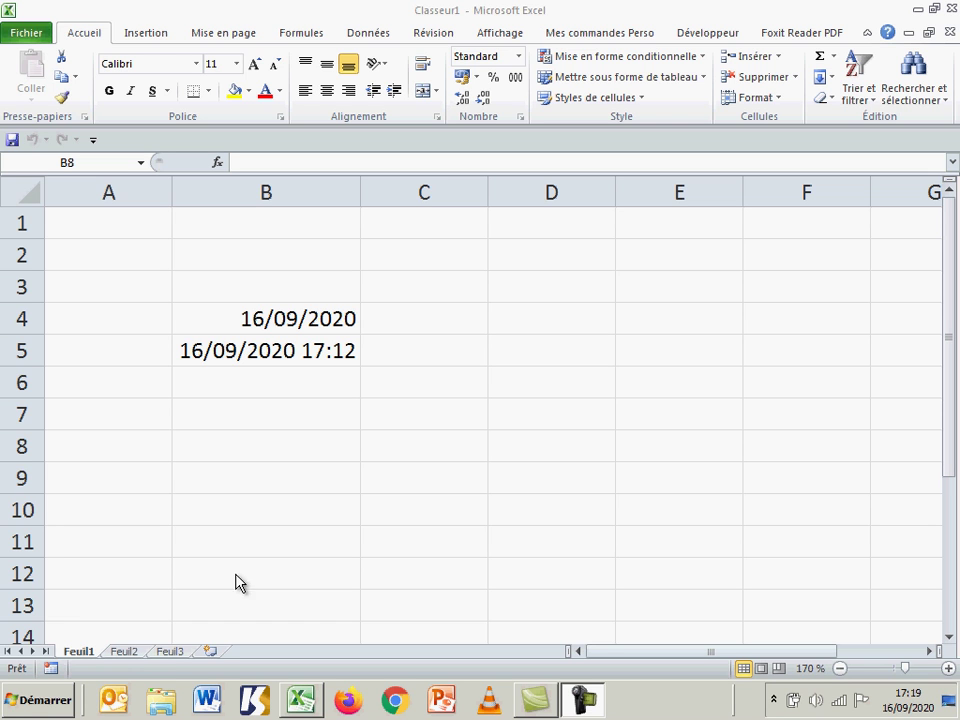
- On sheet Feuil2, enter the column headers Prénom in A3 and Note in B3
left_click(127, 652)
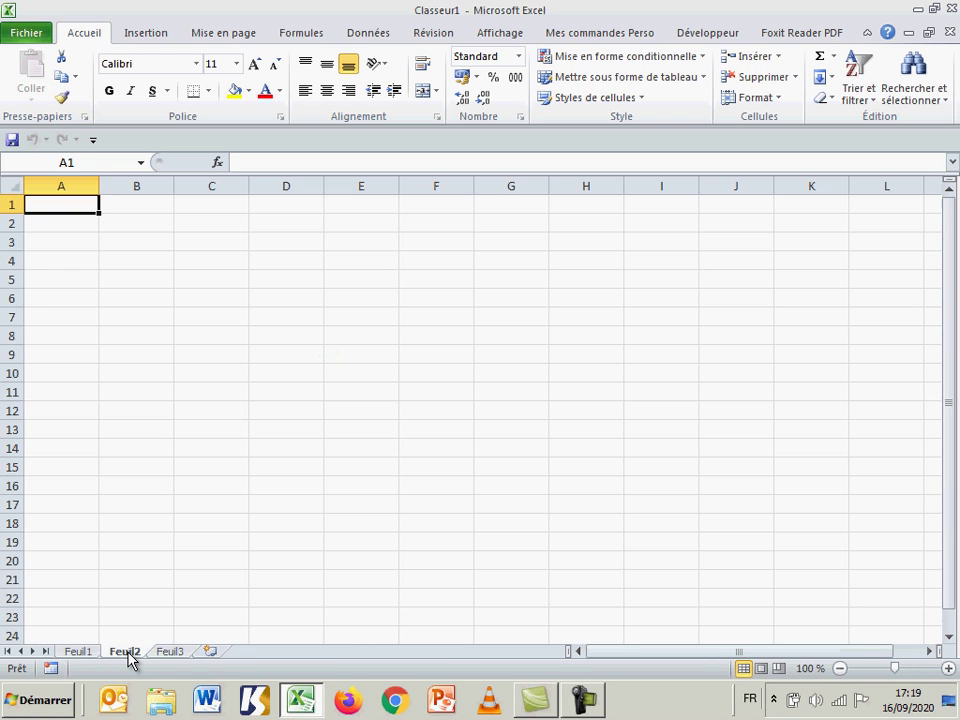
left_click(947, 668)
left_click(947, 668)
left_click(947, 668)
left_click(947, 668)
left_click(947, 668)
left_click(947, 668)
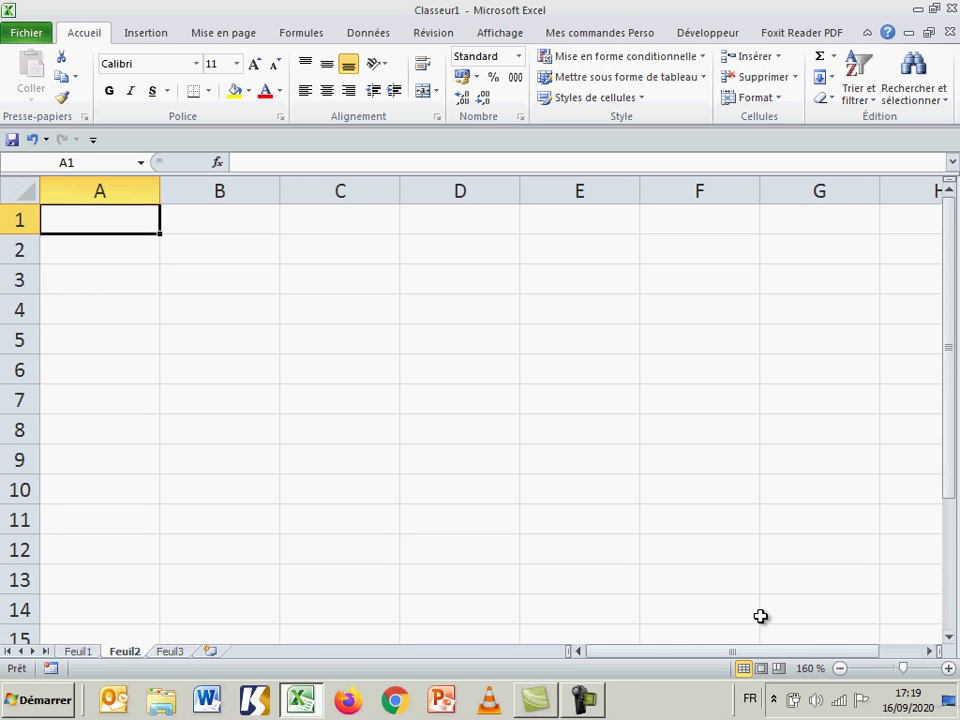
left_click(114, 277)
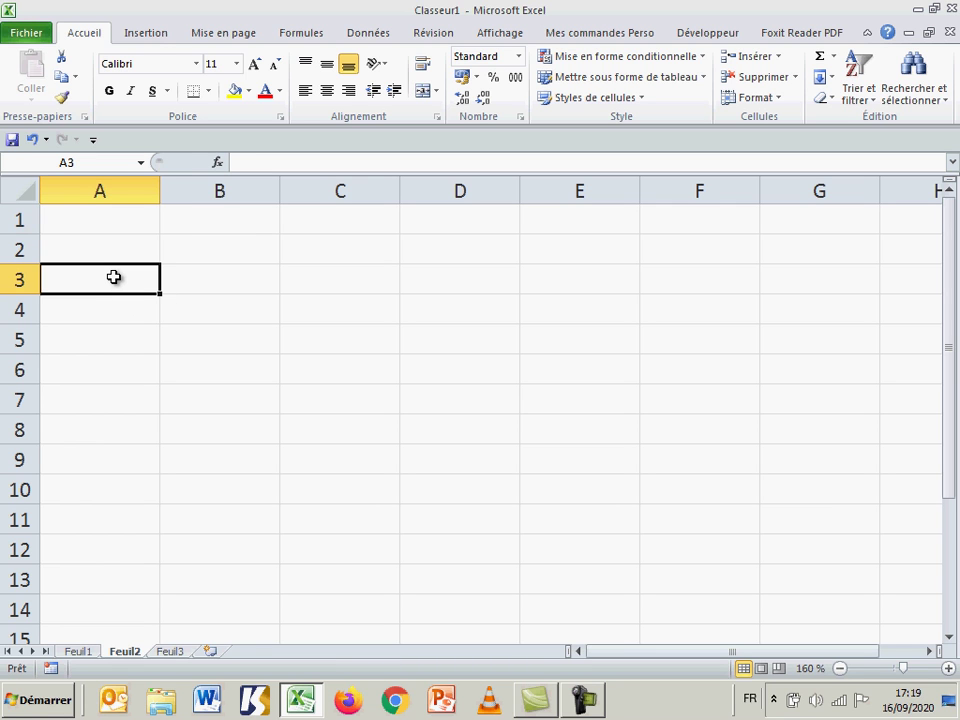
type("Pr")
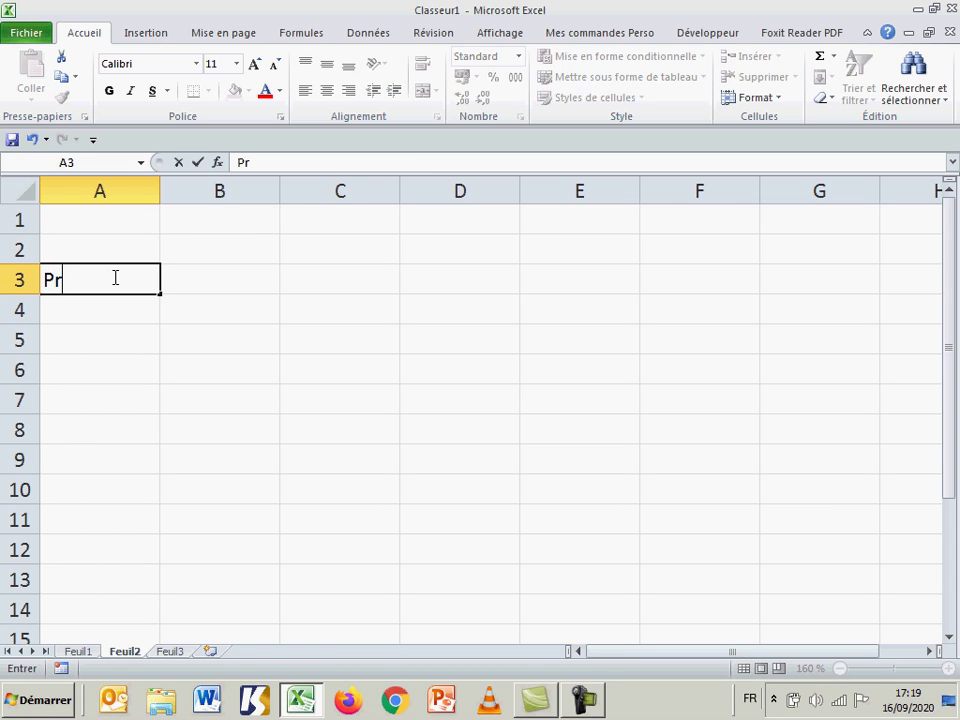
type("énom")
key("Tab")
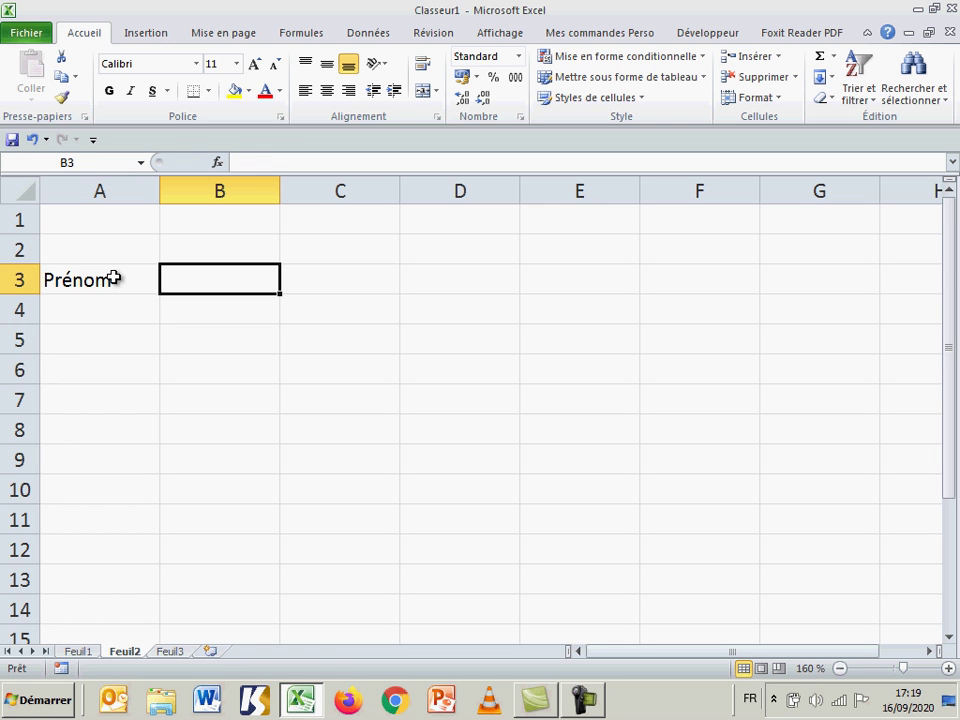
type("Note")
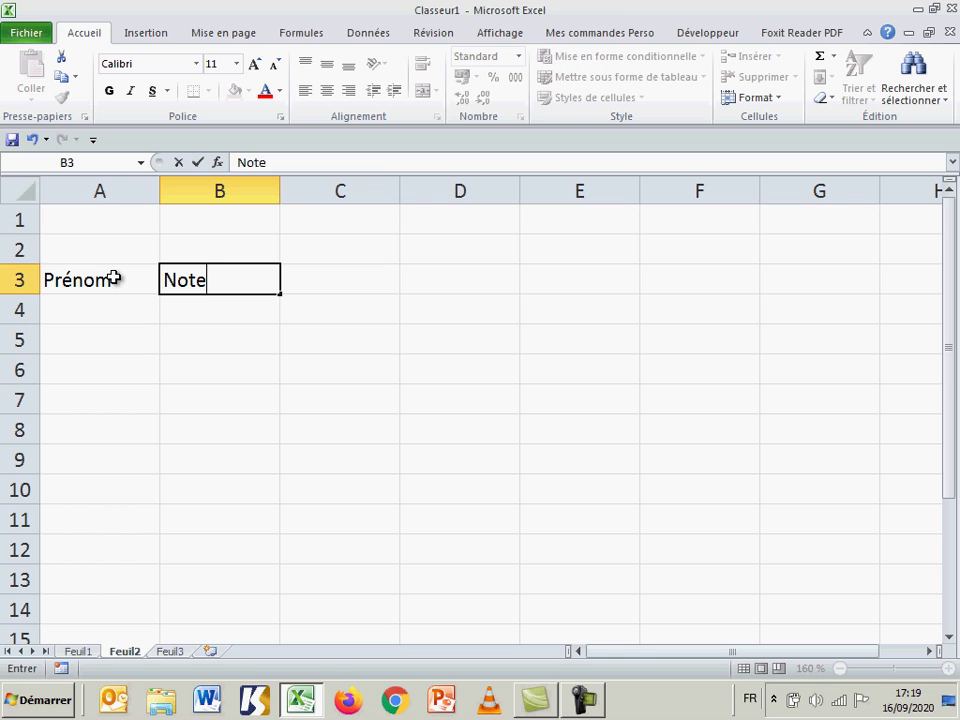
key("Return")
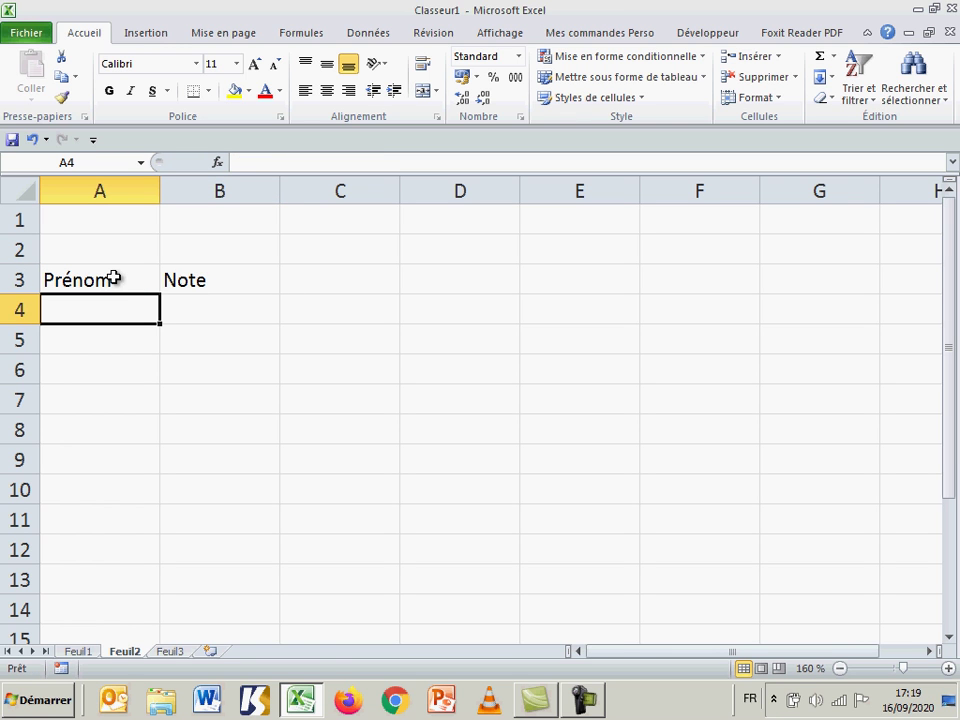
- Enter the first two students' first names in cells A4 and A5, under the Prénom header
type("P")
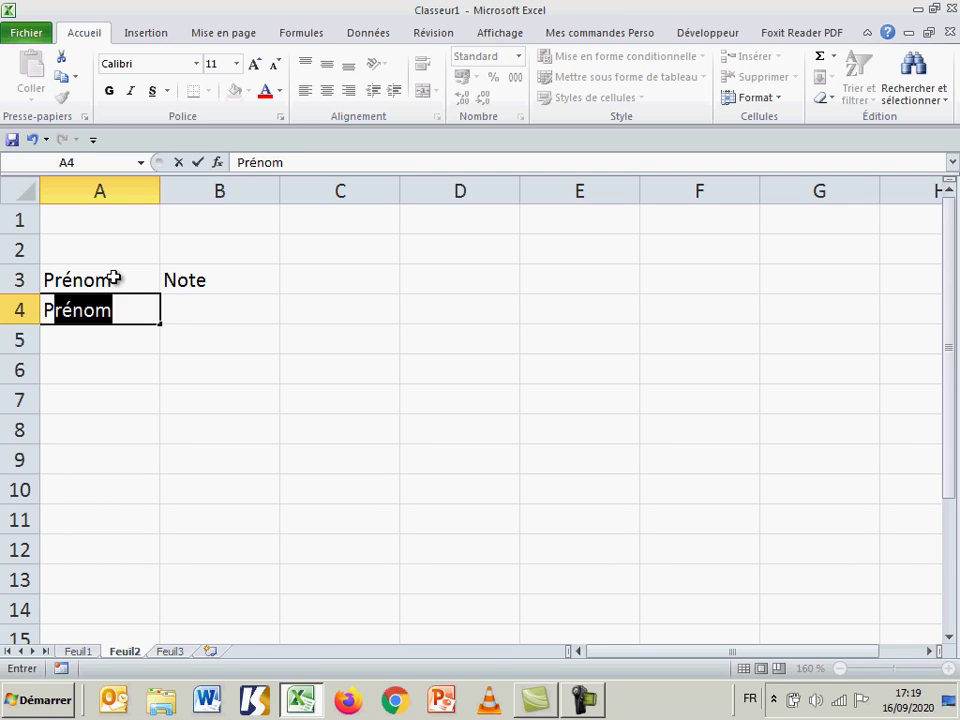
type("édro")
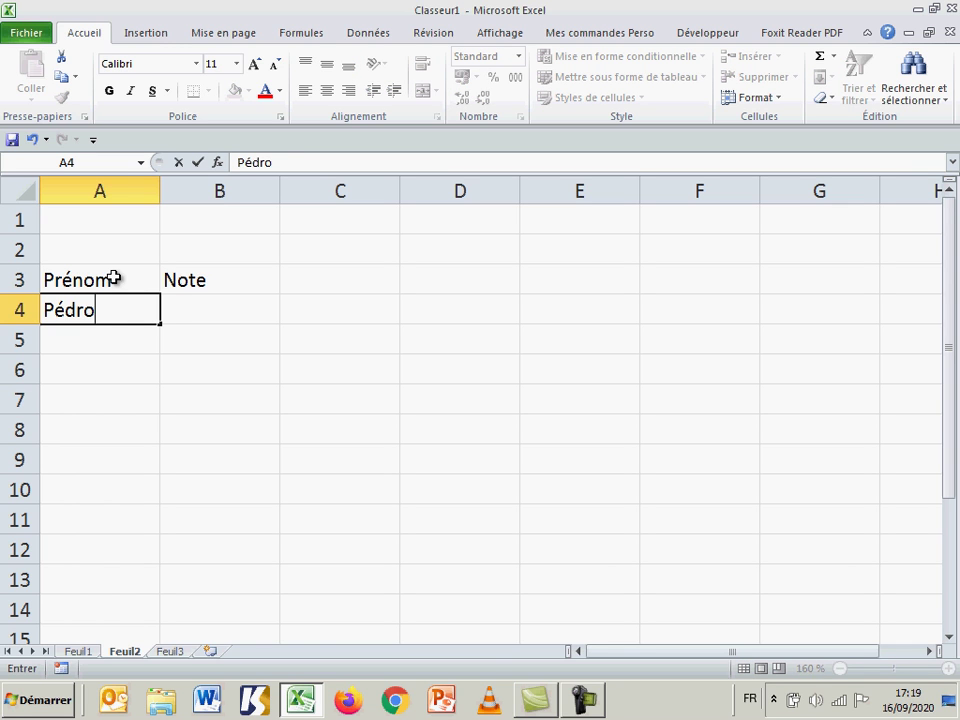
key("Return")
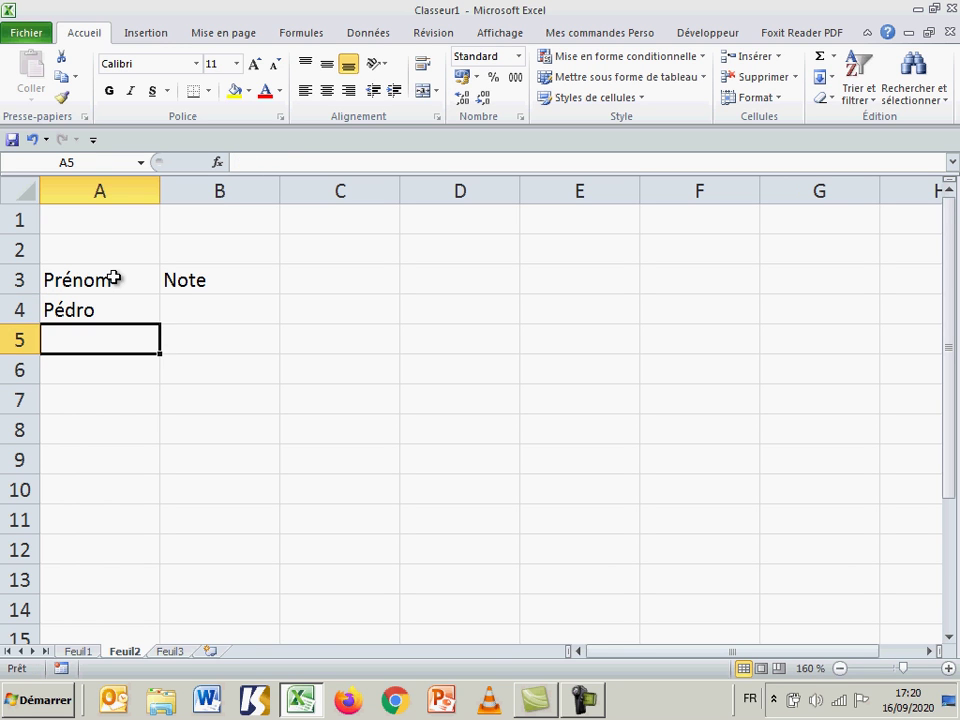
type("Sh")
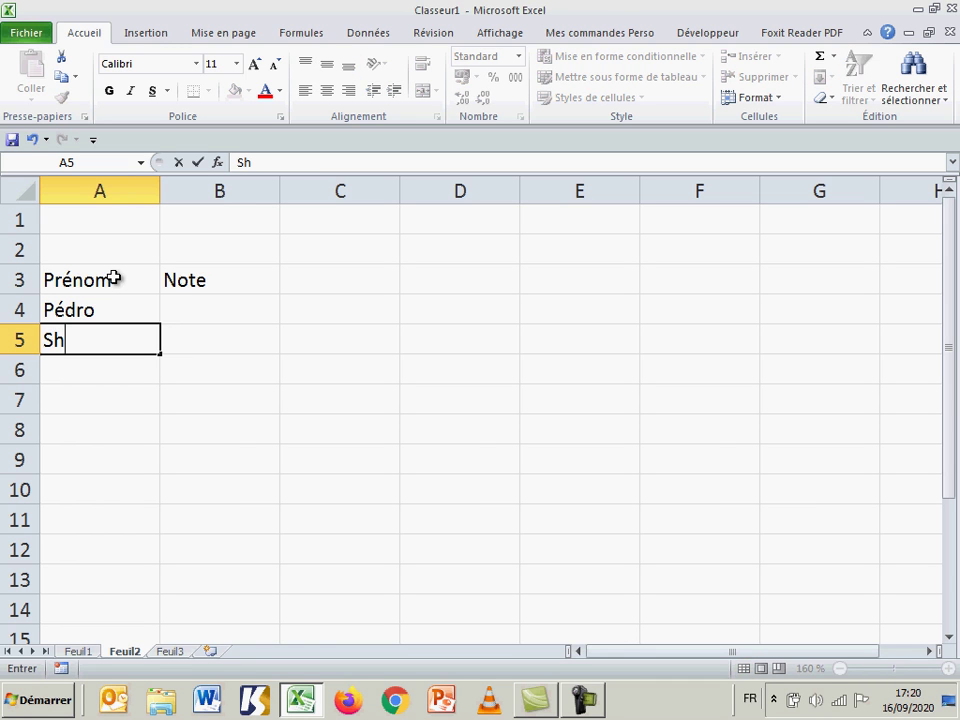
type("éhér")
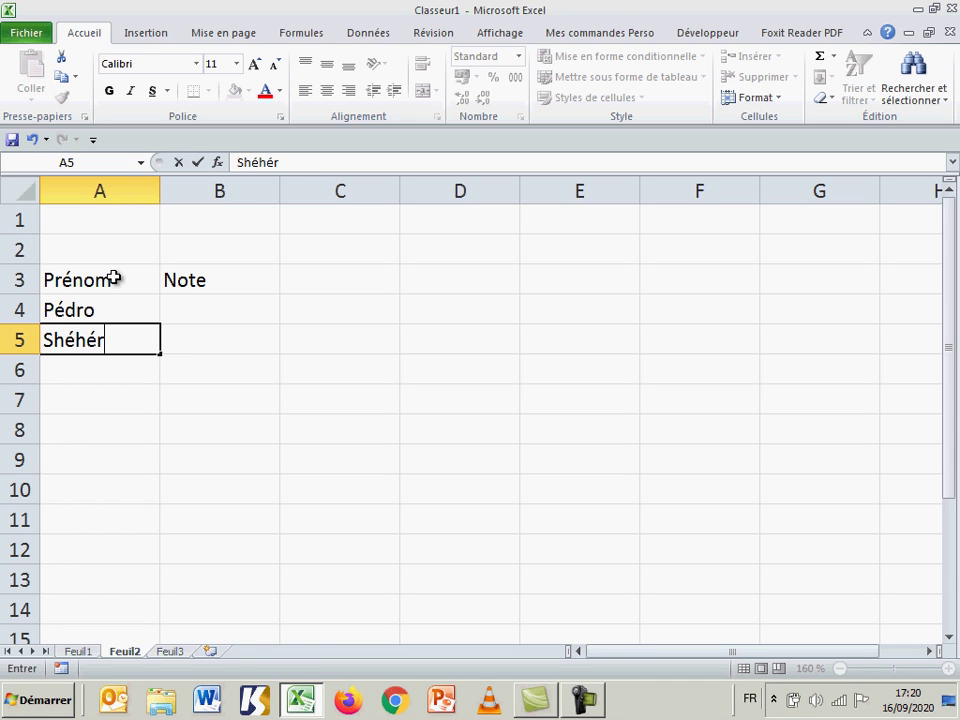
type("azade")
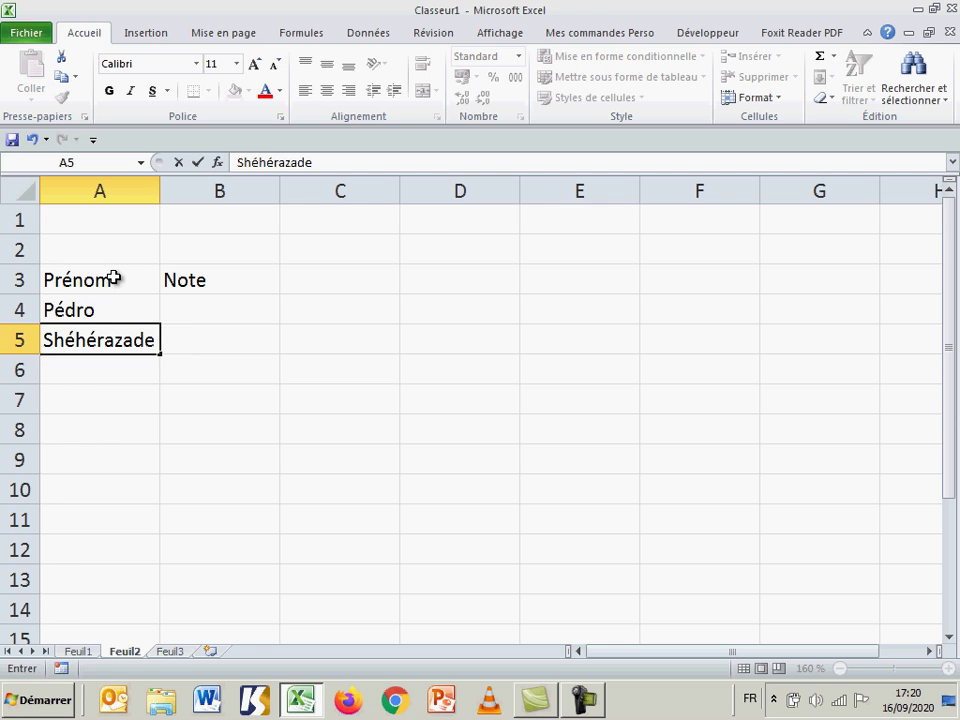
key("Return")
- Enter the third student's first name in cell A6, completing its missing last letter
type("Aw")
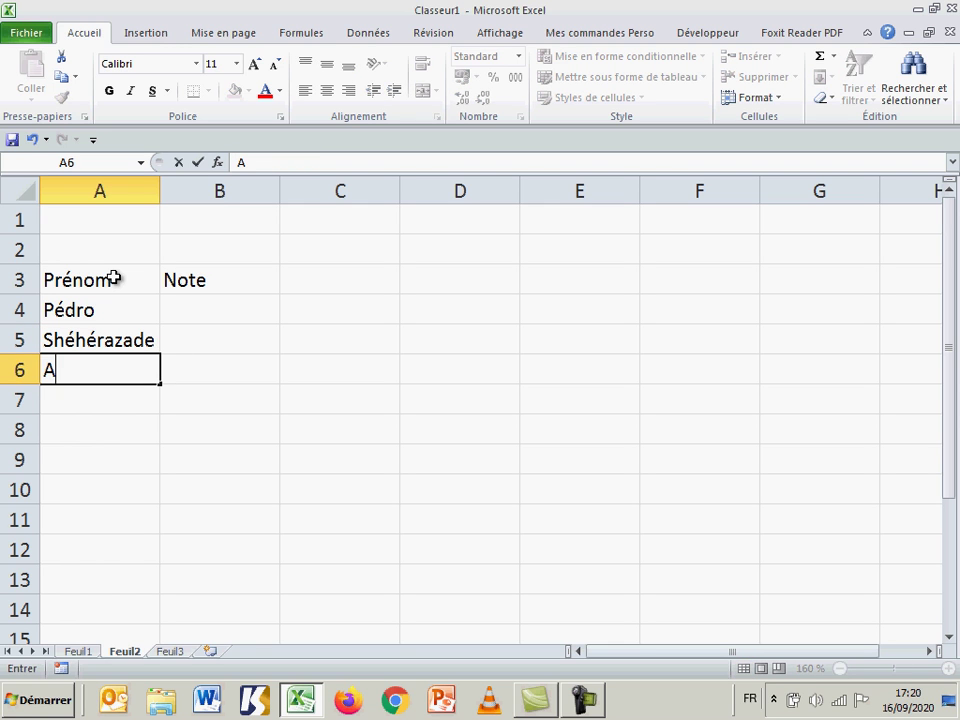
key("Tab")
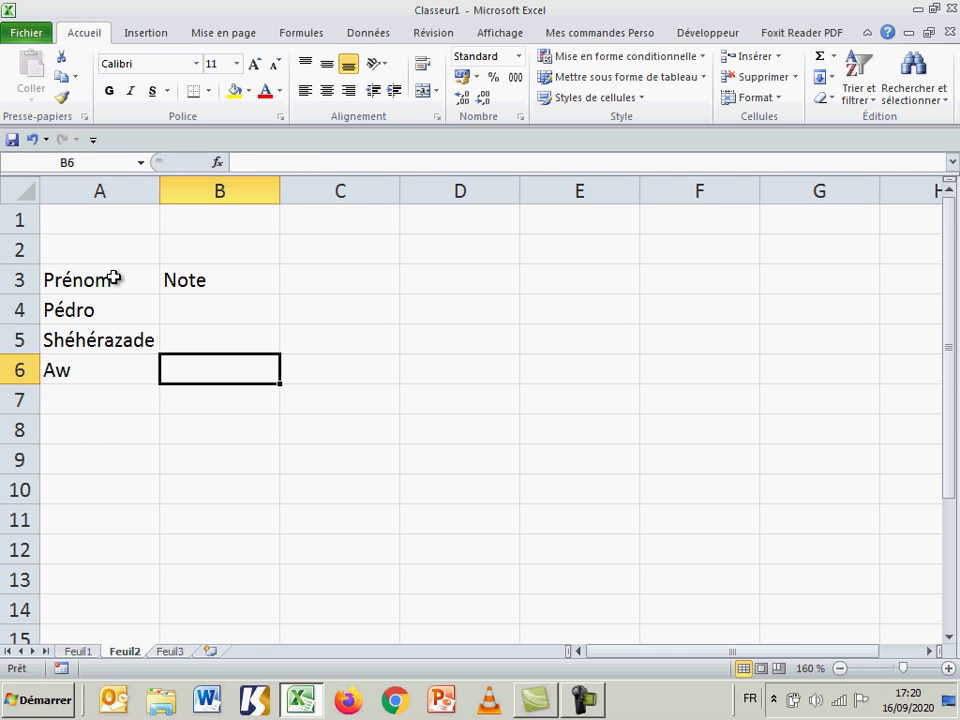
key("Left")
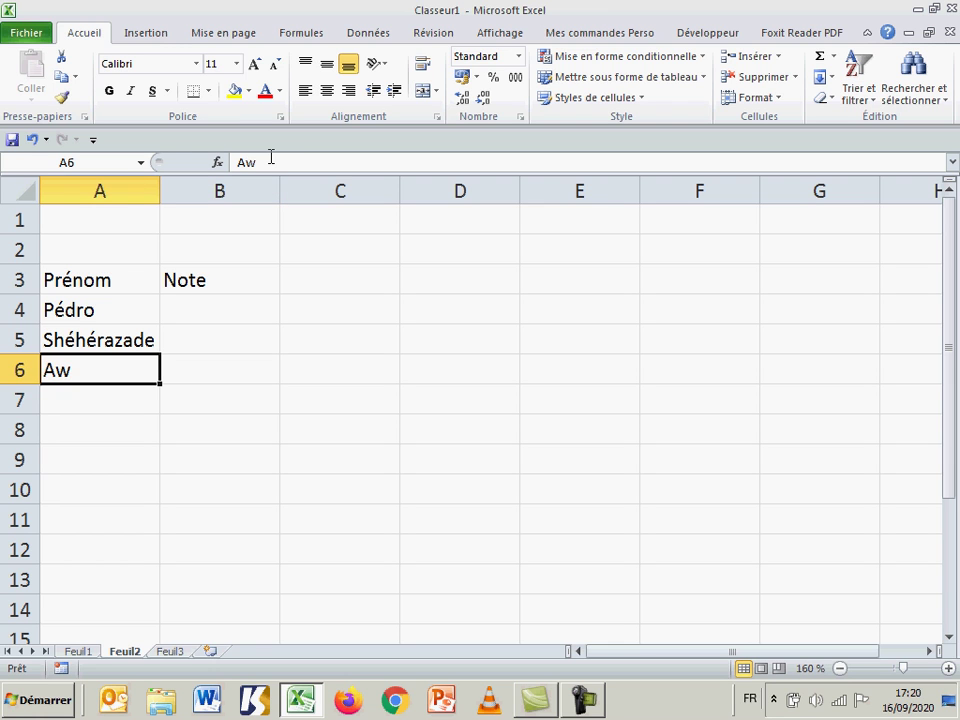
left_click(270, 161)
type("a")
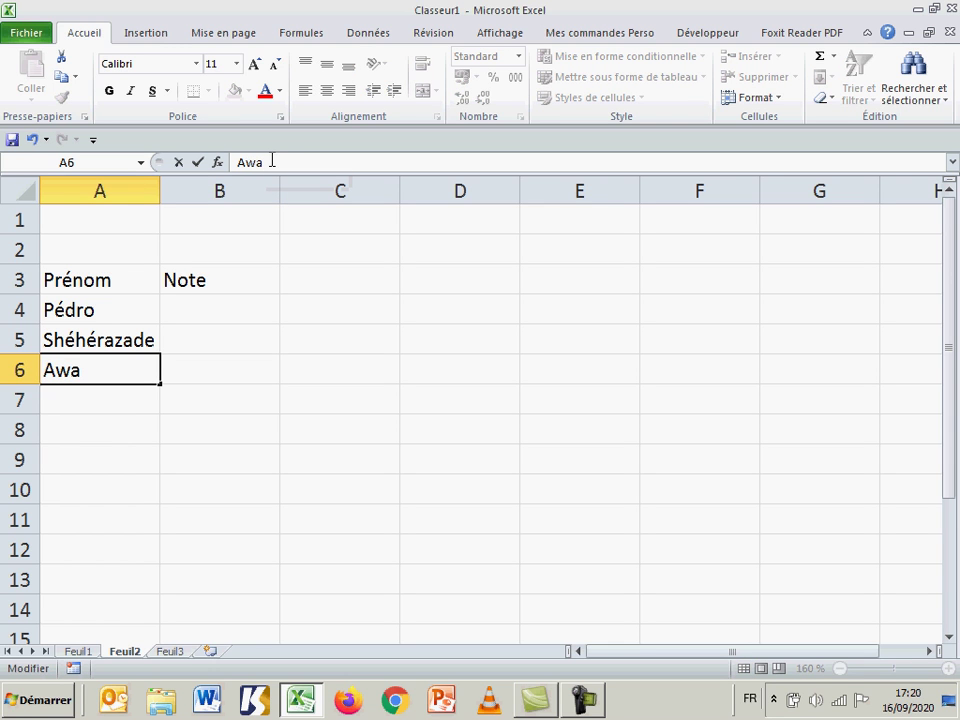
key("Return")
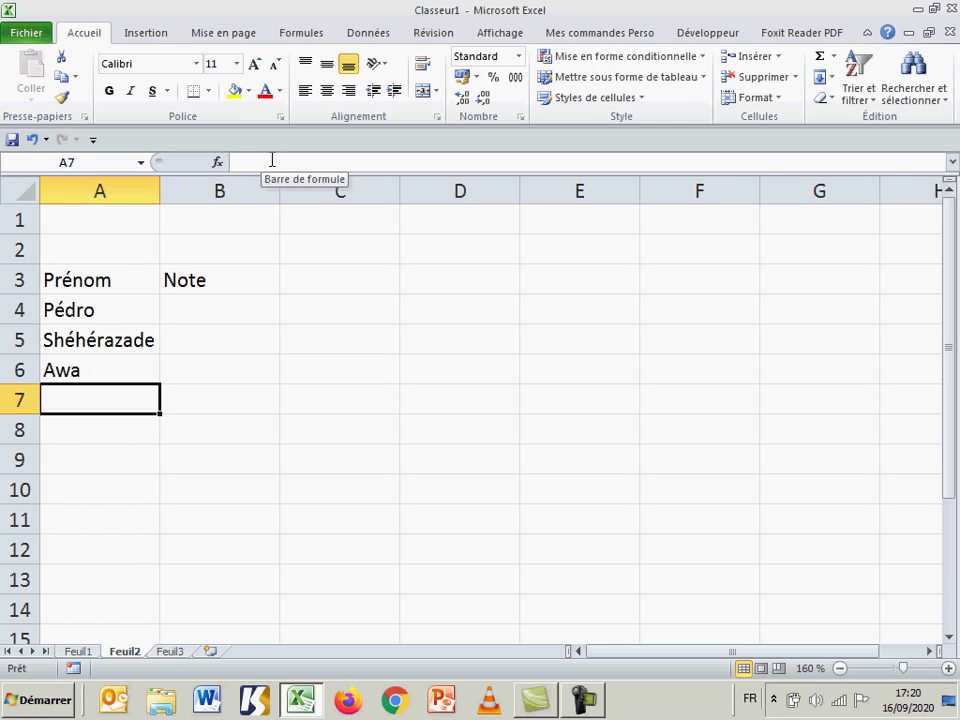
- Enter three more students' first names in cells A7, A8 and A9
type("Maria")
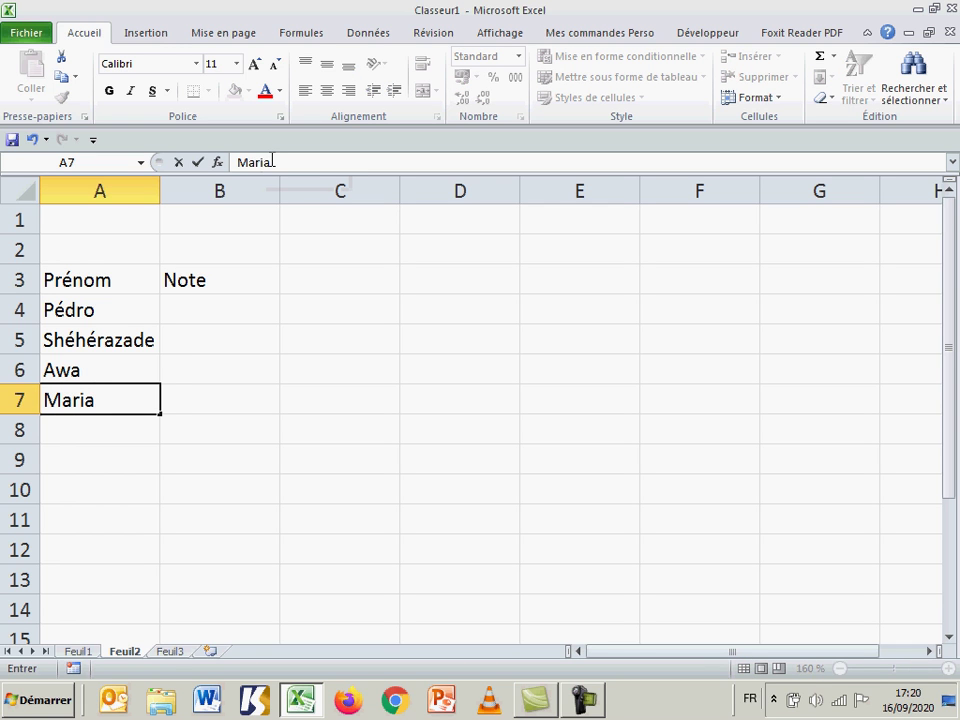
key("Return")
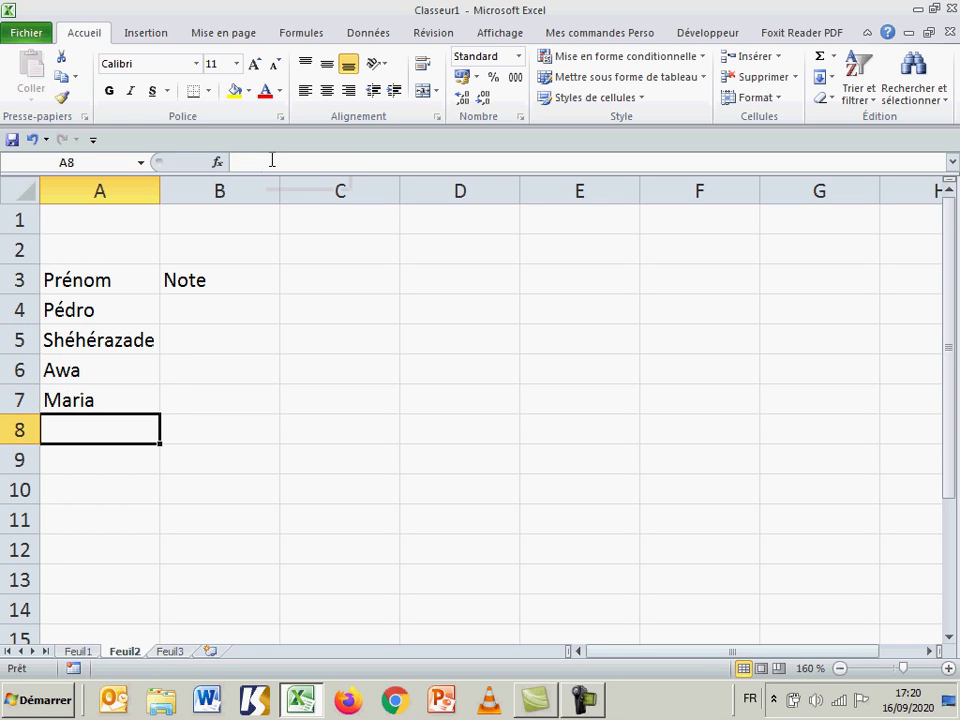
type("Lu")
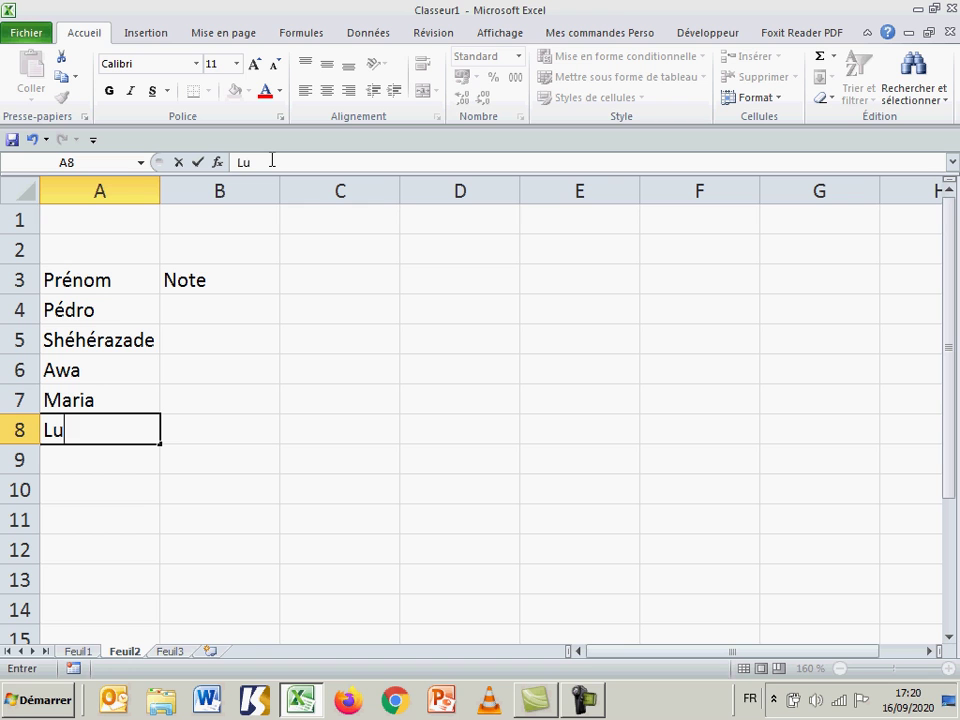
type("cie")
key("Return")
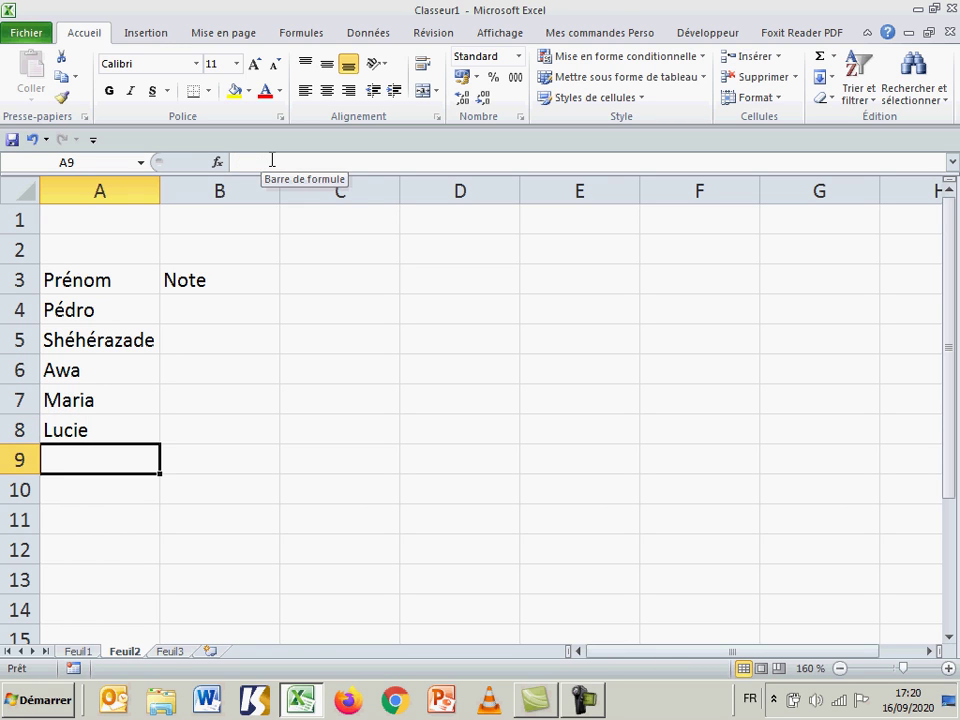
type("Juli")
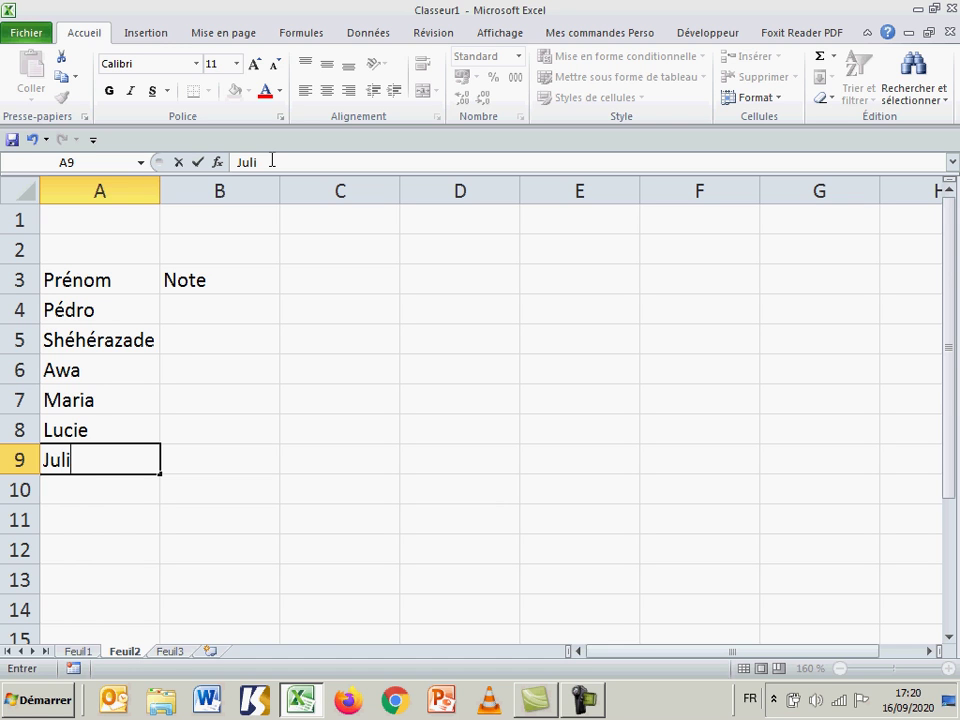
type("en")
key("Return")
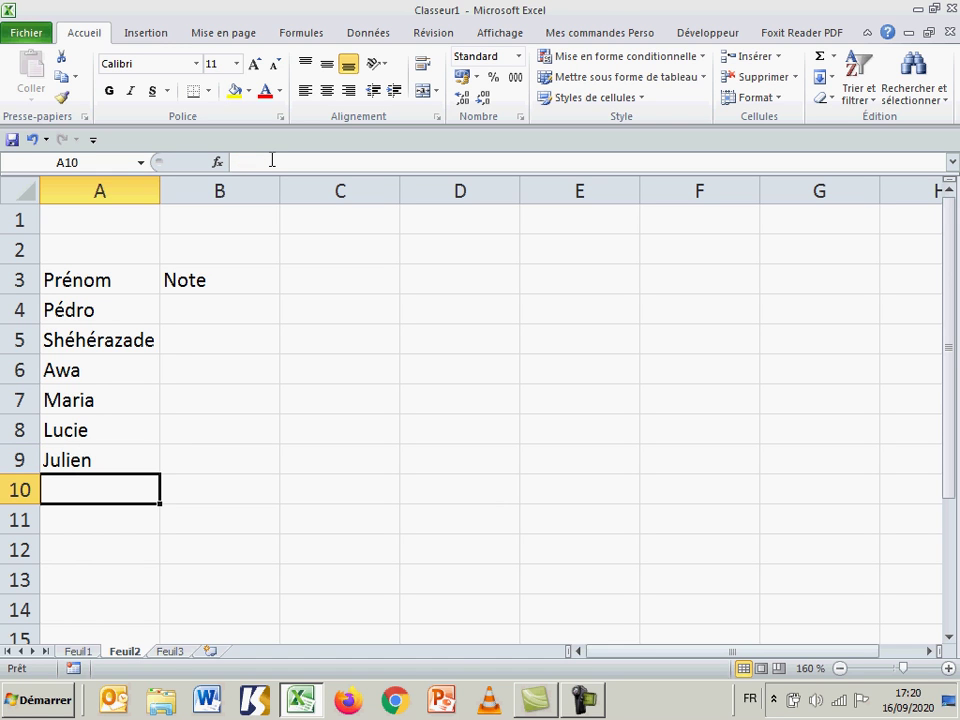
- Add two students' first names in cells A10 and A11
type("Y")
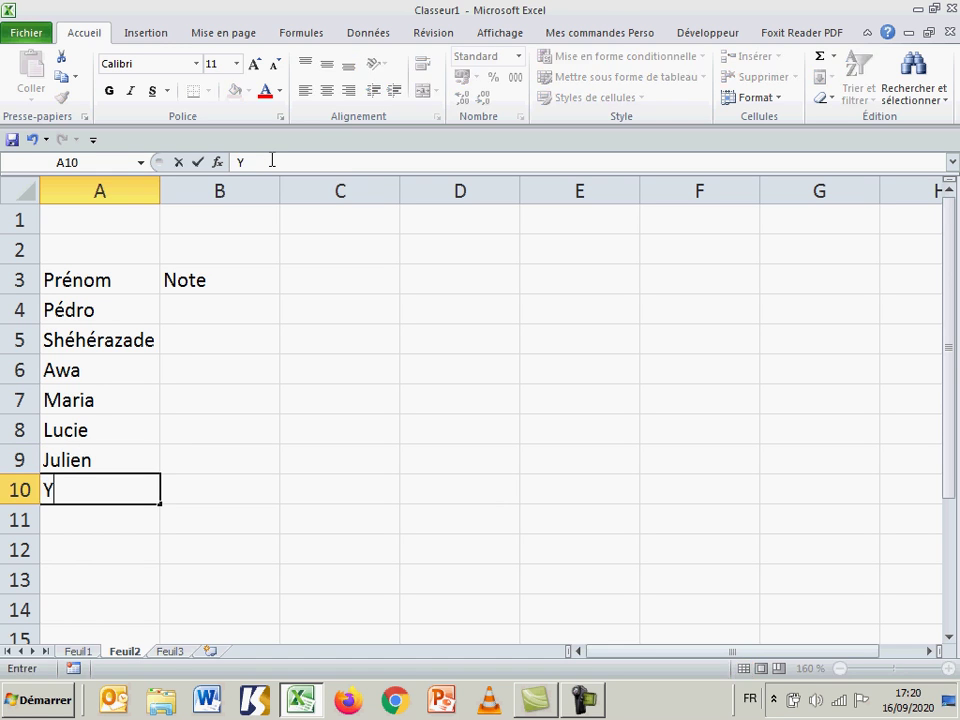
type("asmine")
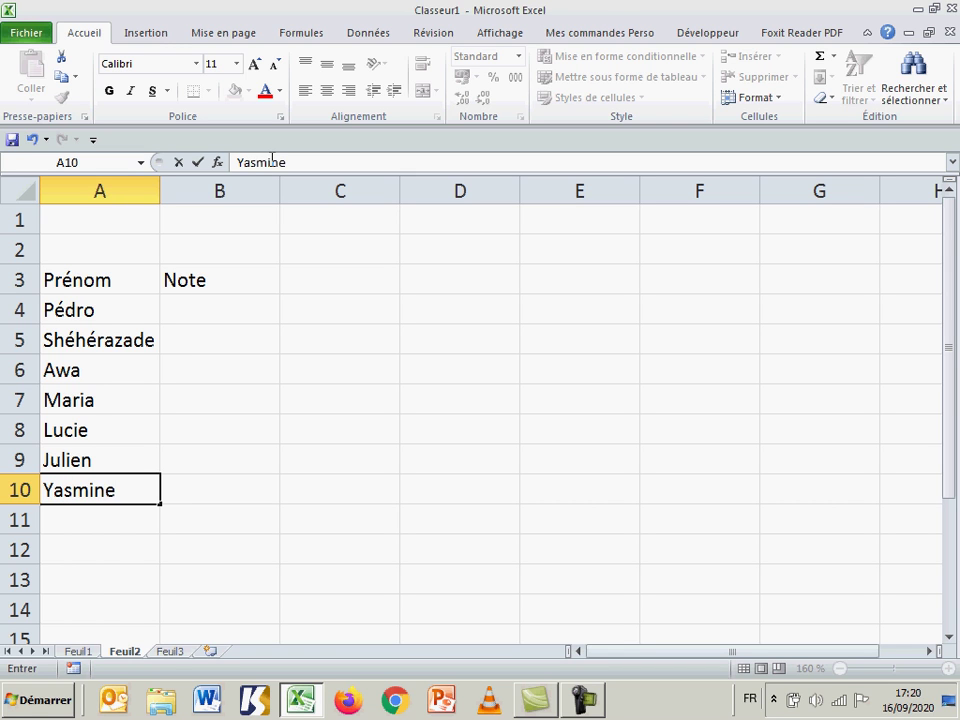
key("Return")
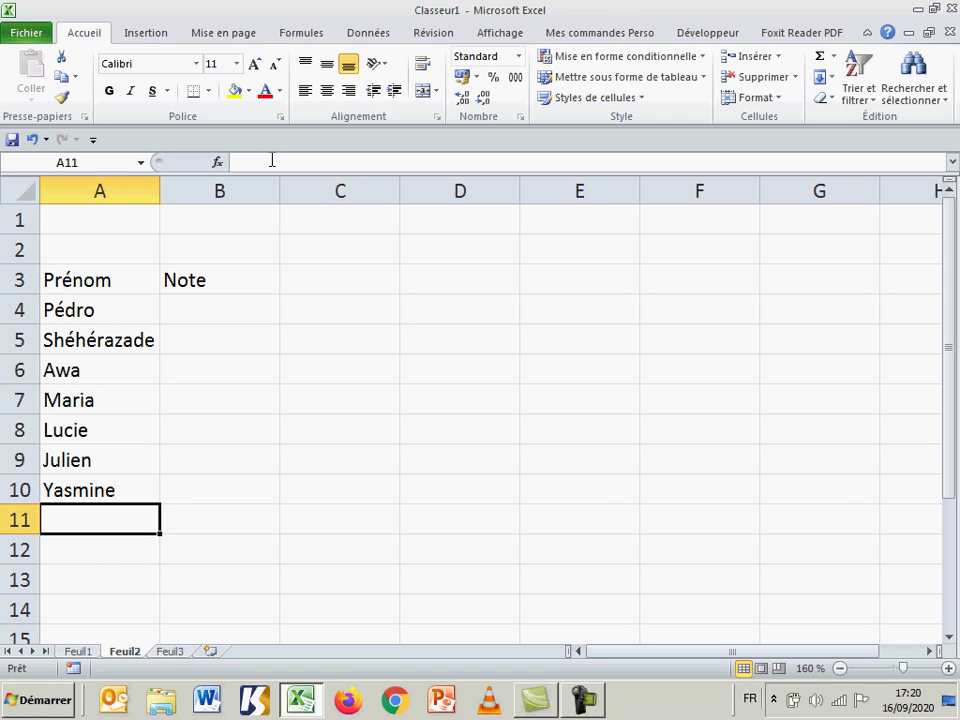
type("Oli")
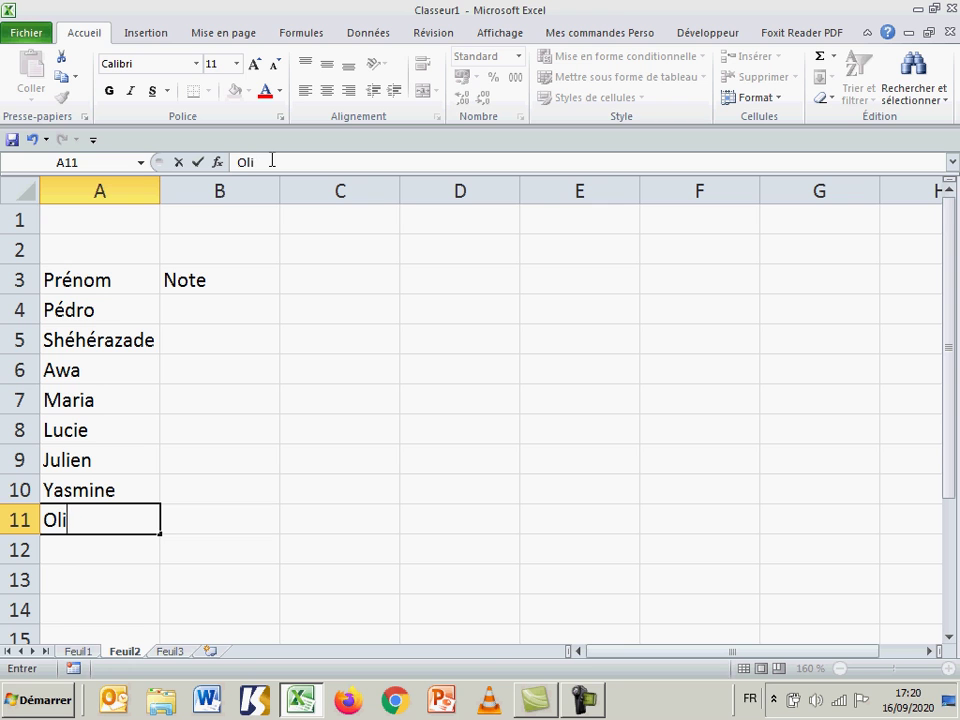
type("vier")
key("Return")
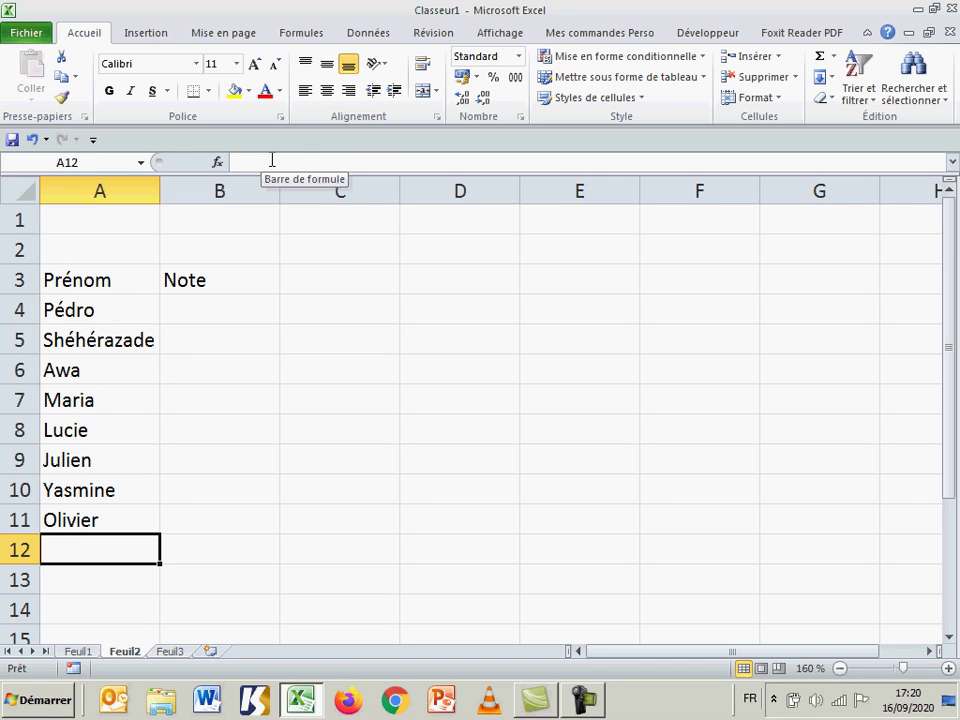
- Complete the Prénom column with the last two students' first names in cells A12 and A13
type("Sab")
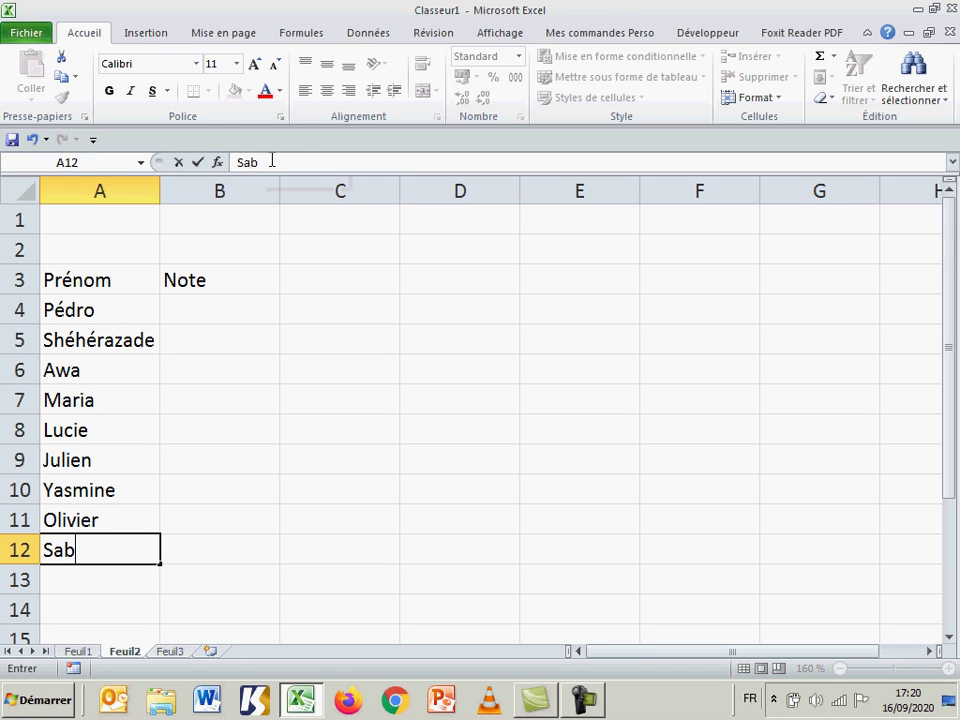
key("BackSpace")
type("ndr")
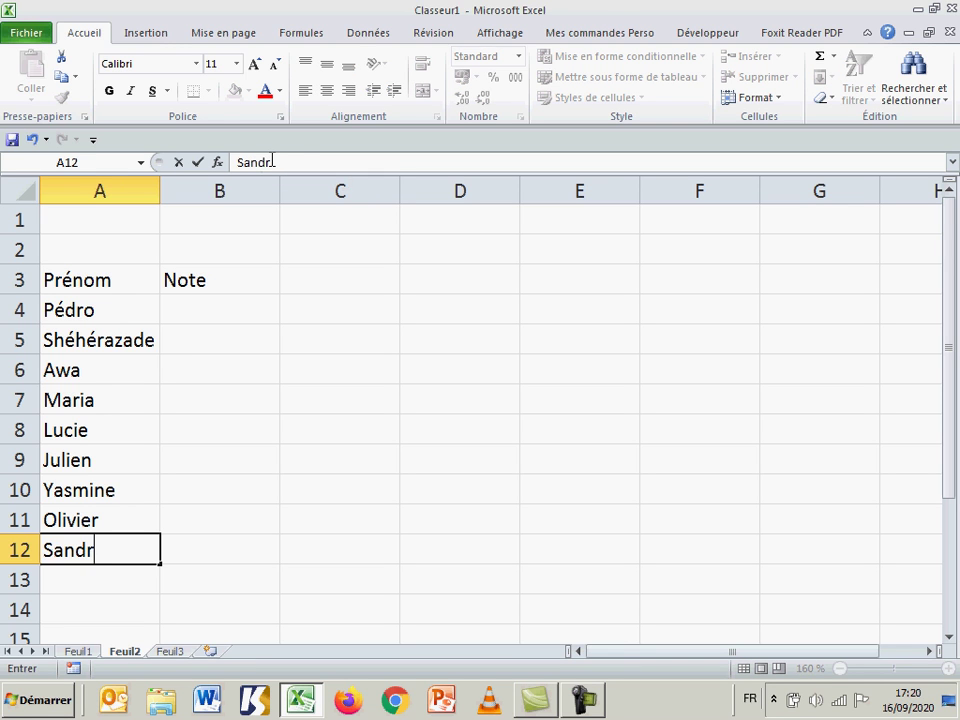
type("ine")
key("Return")
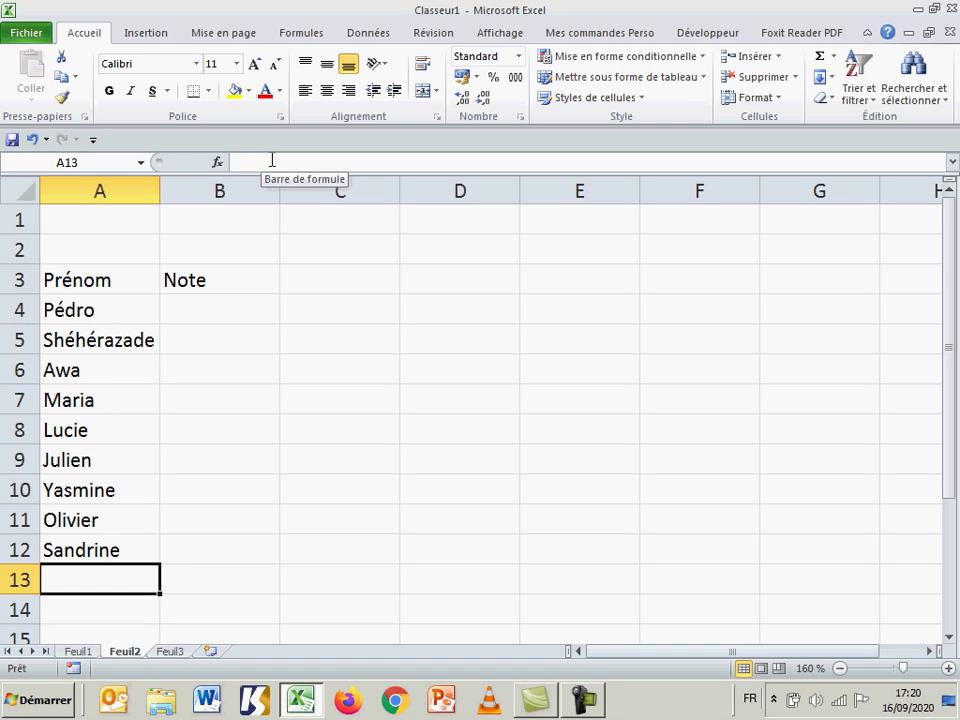
type("Gus")
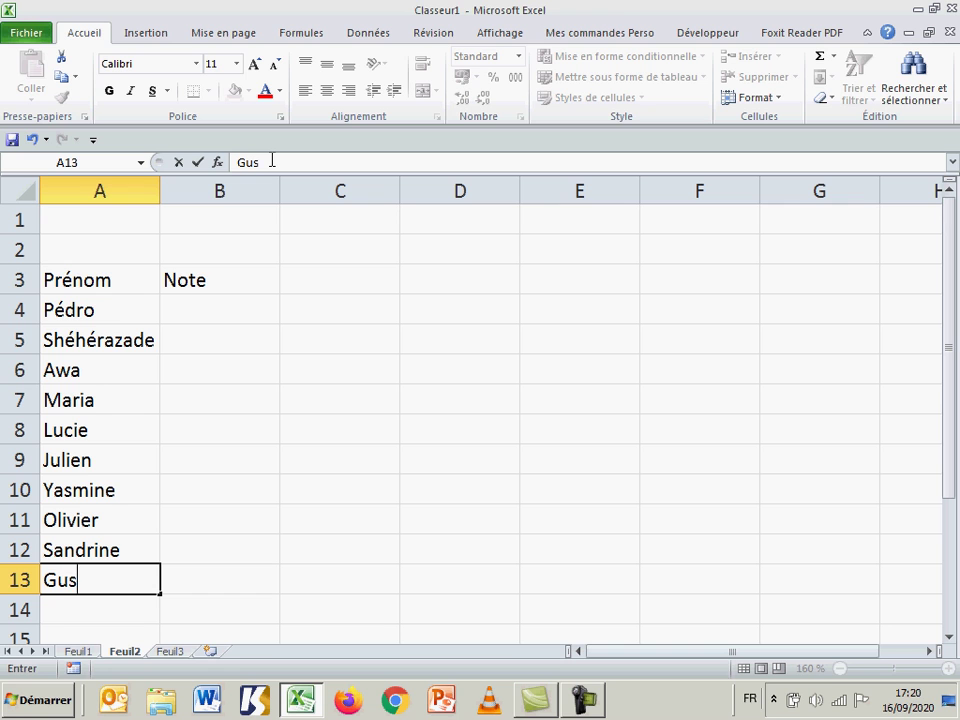
type("tave")
key("Tab")
- In the Note column, enter the grades 17 in B4, 20 in B5 and 19 in B6
key("Up")
key("Up")
key("Up")
key("Up")
key("Up")
key("Up")
key("Up")
key("Up")
key("Up")
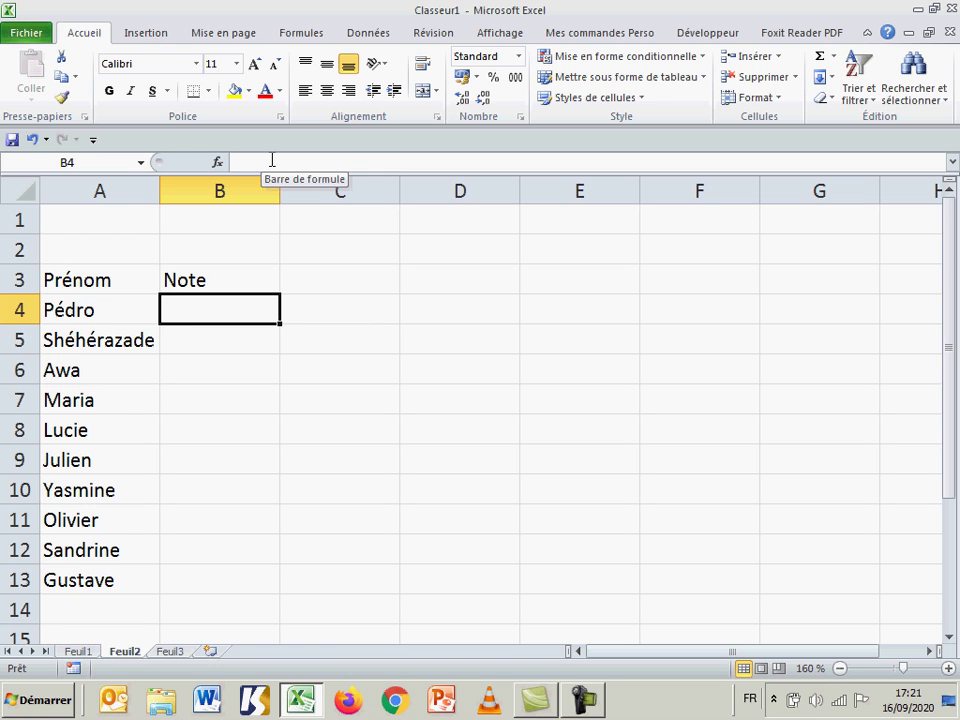
type("17")
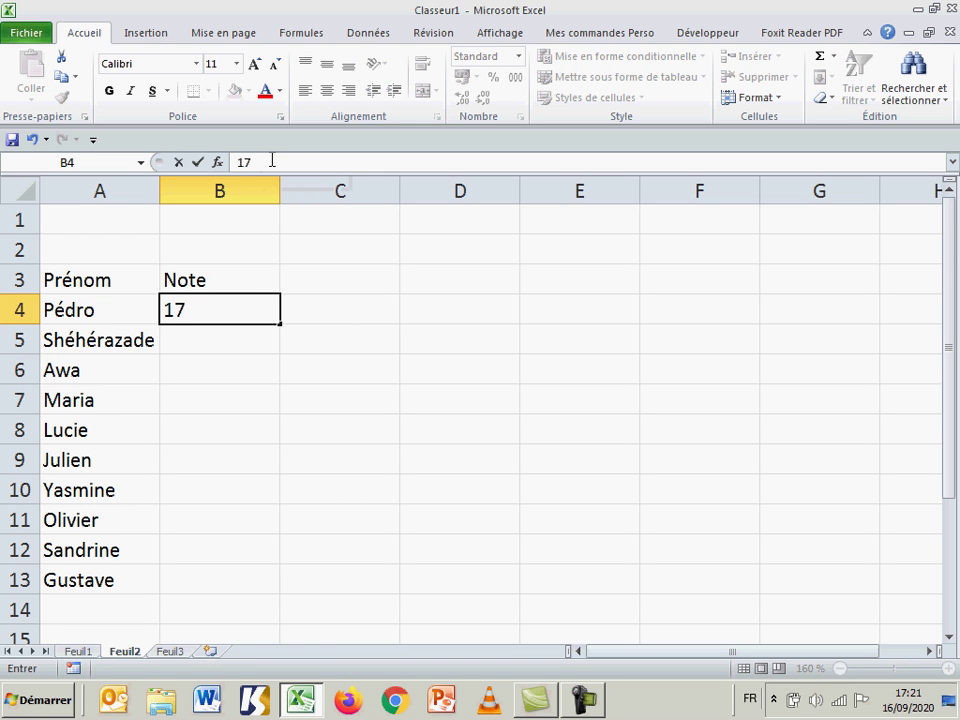
key("Return")
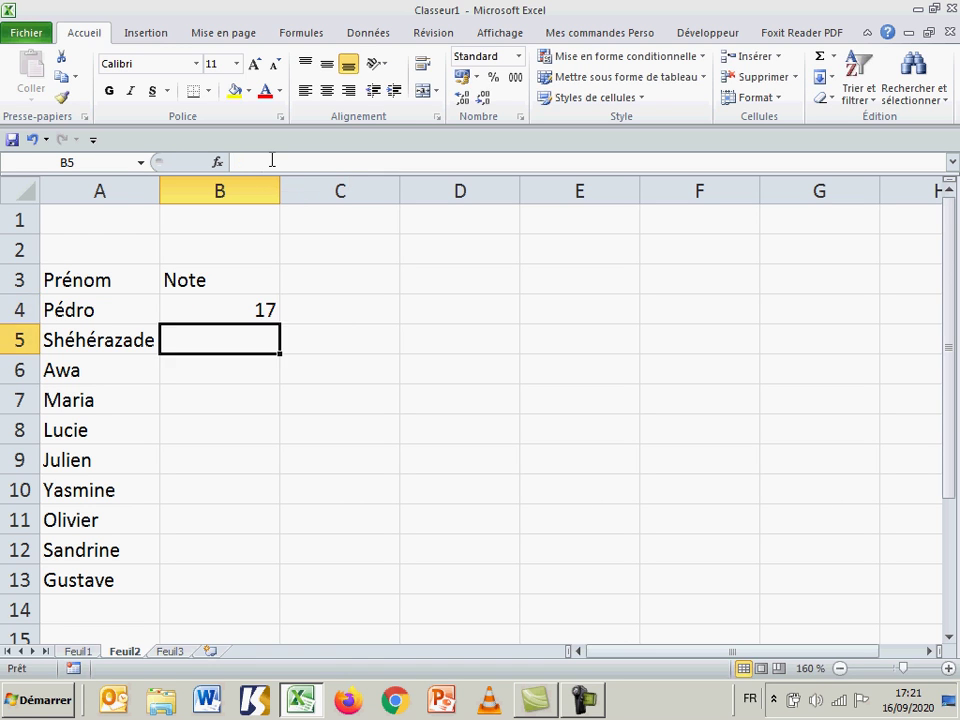
type("20")
key("Return")
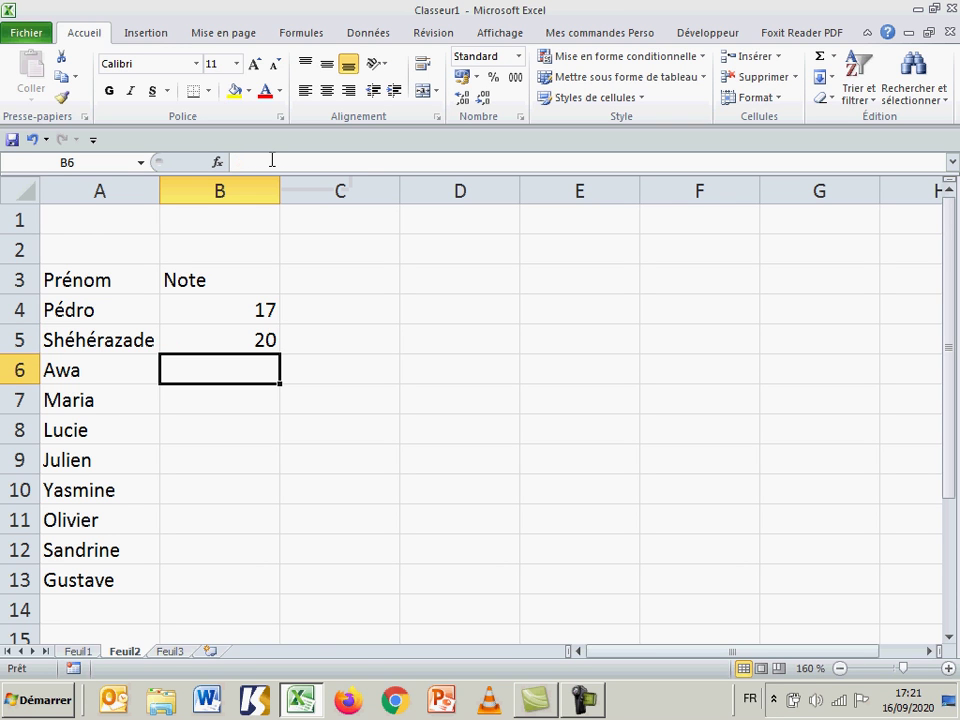
type("1")
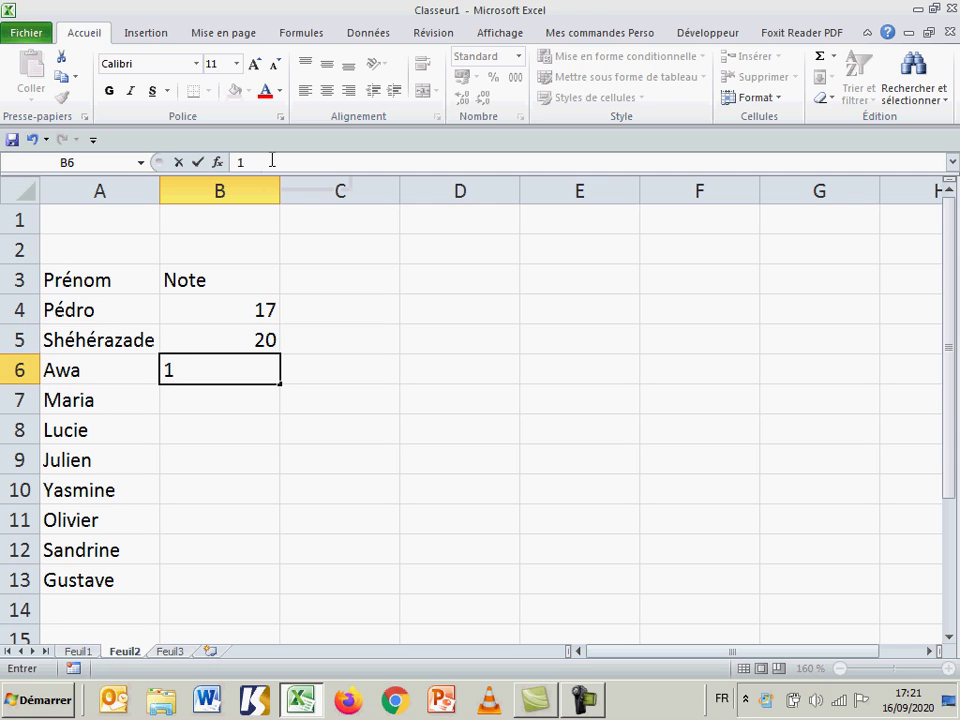
type("9")
key("Return")
- In the Note column, enter Absent in B7 and the grade 18 in B8
type("A")
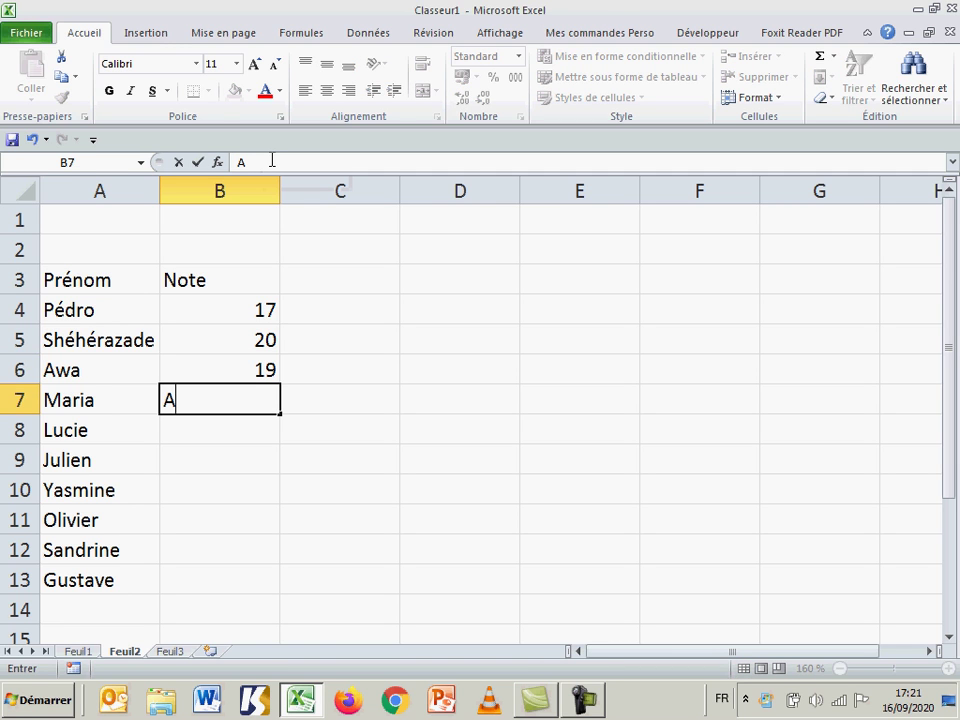
type("bsent")
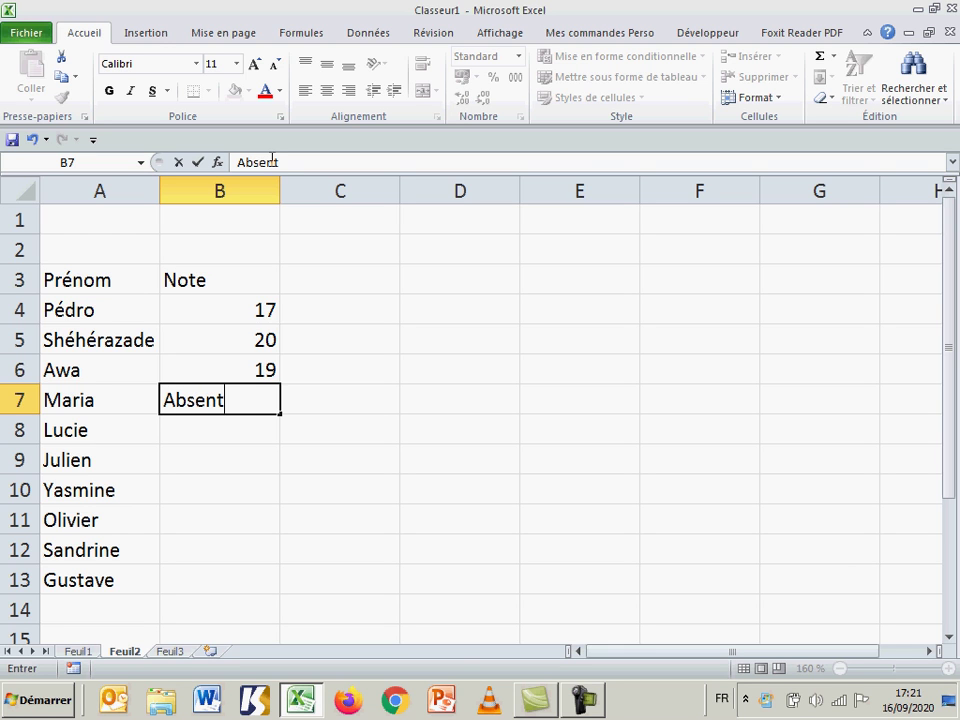
key("Return")
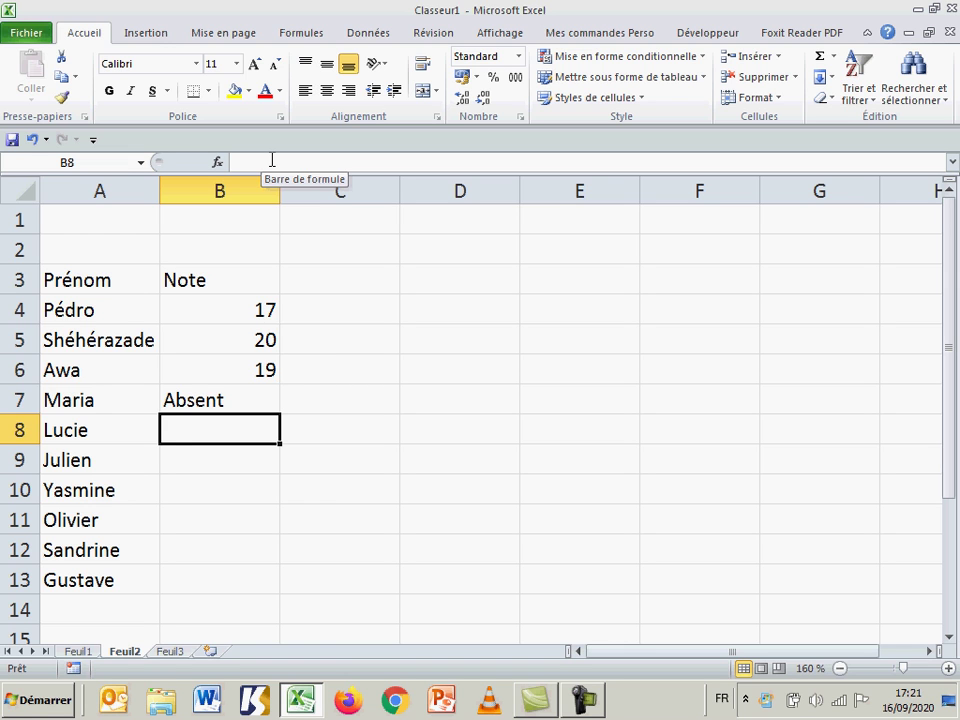
type("19")
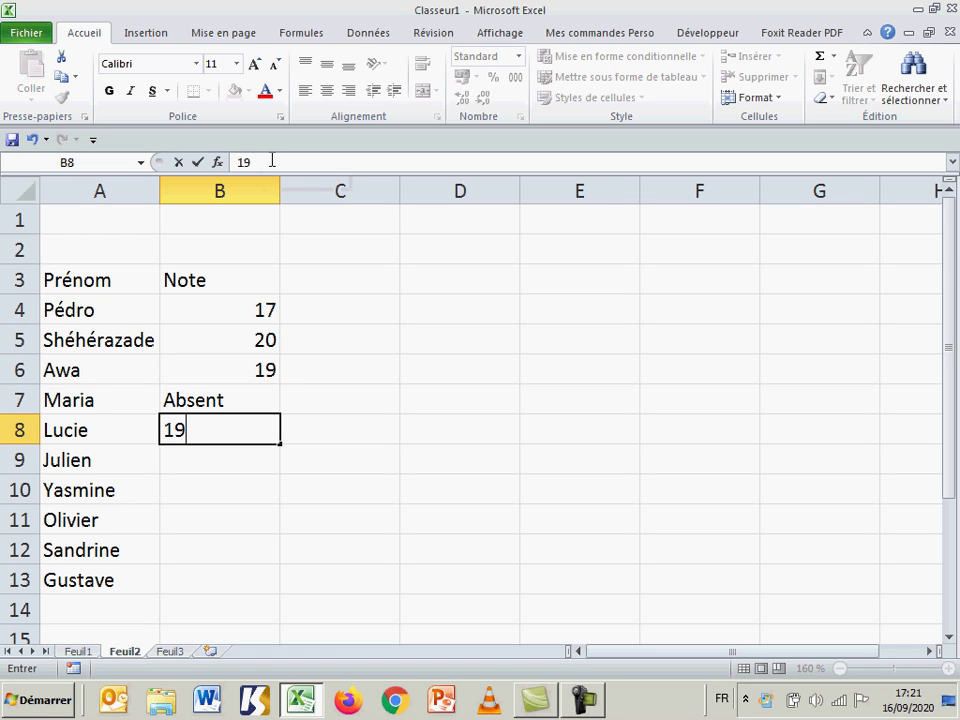
key("BackSpace")
type("8")
key("Return")
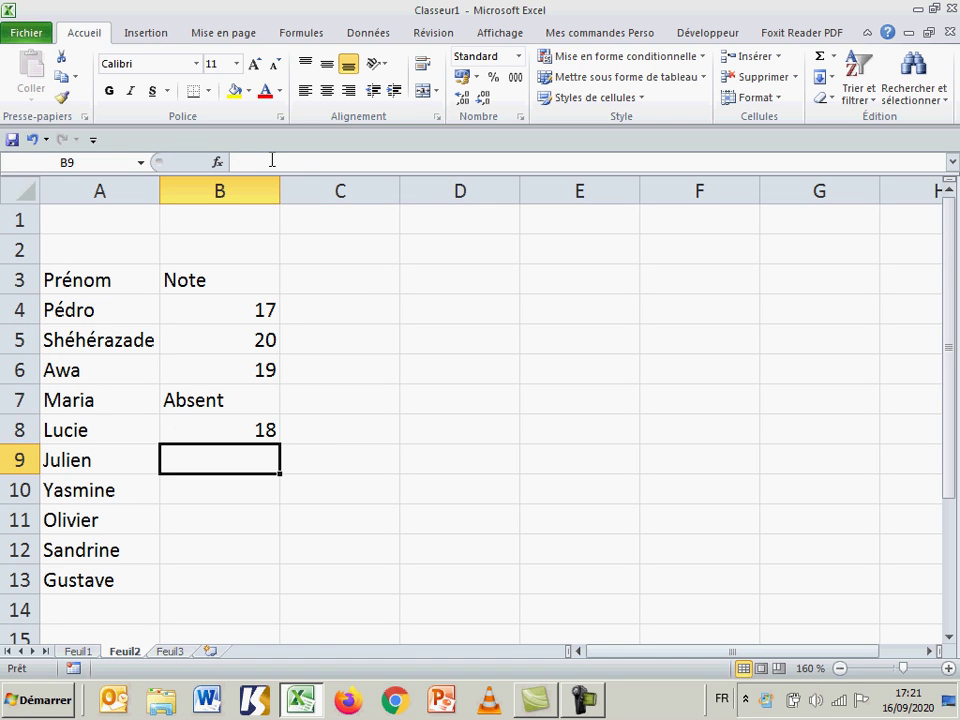
- Enter the grades 16 in B9, 15 in B10 and 14 in B11
type("16")
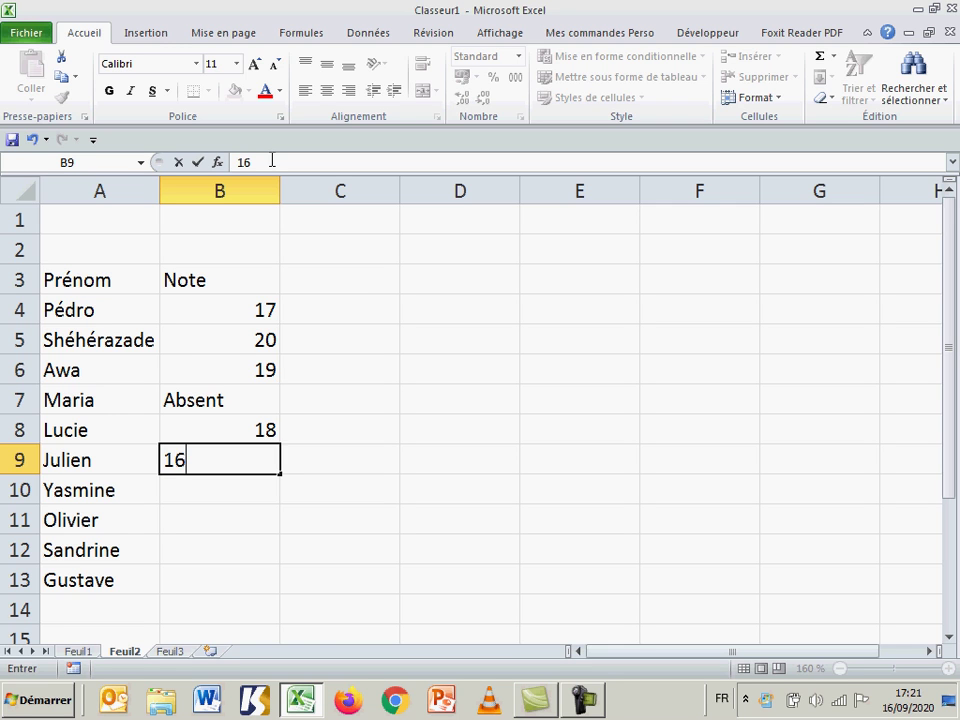
key("Return")
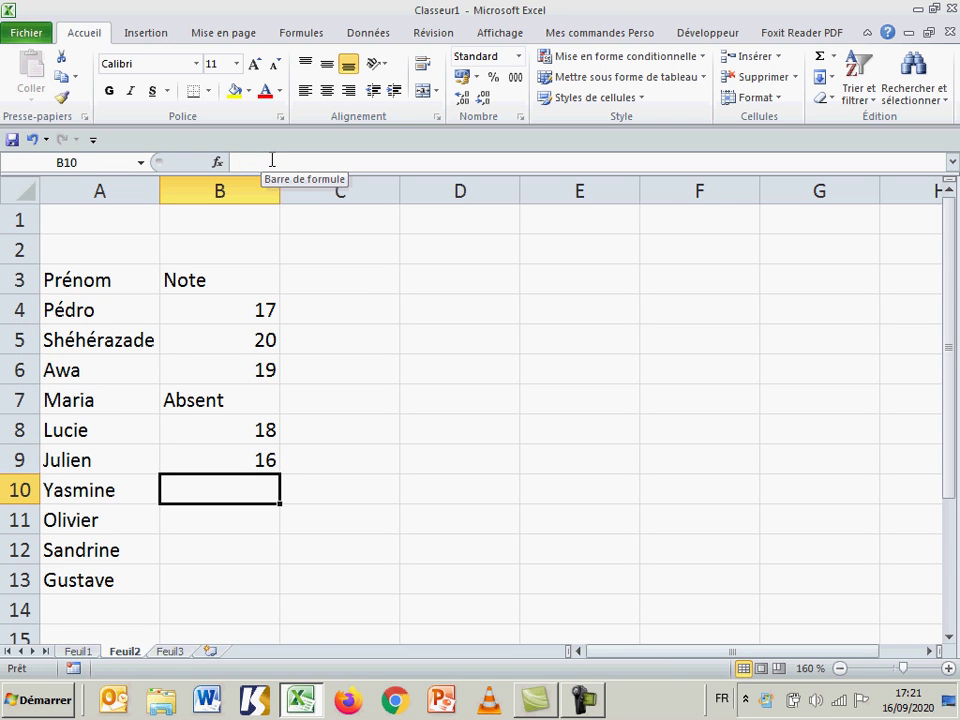
type("15")
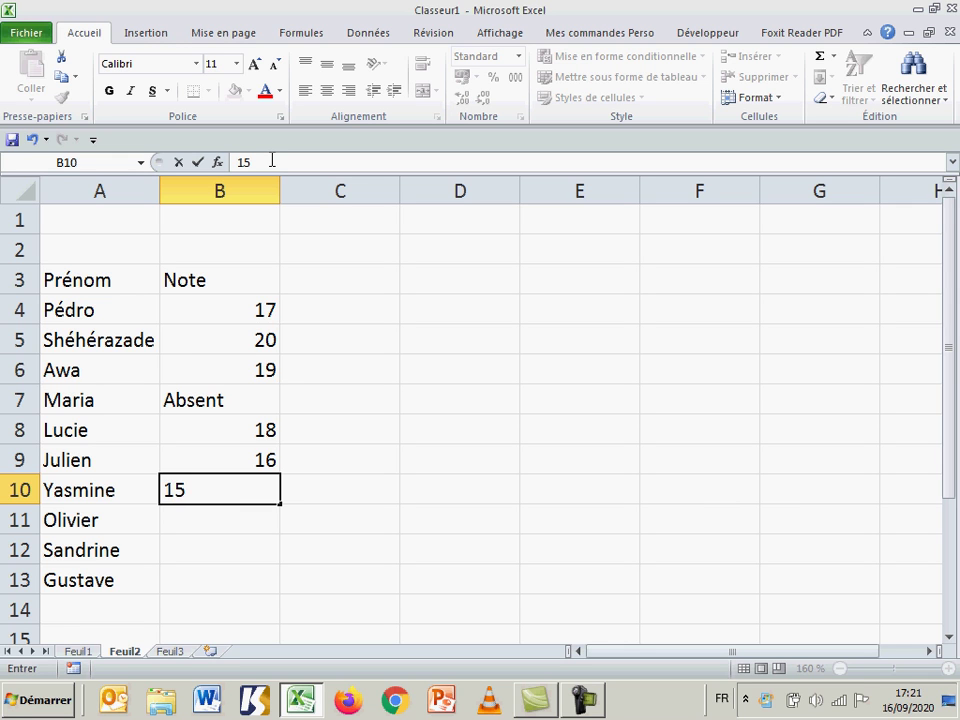
key("Return")
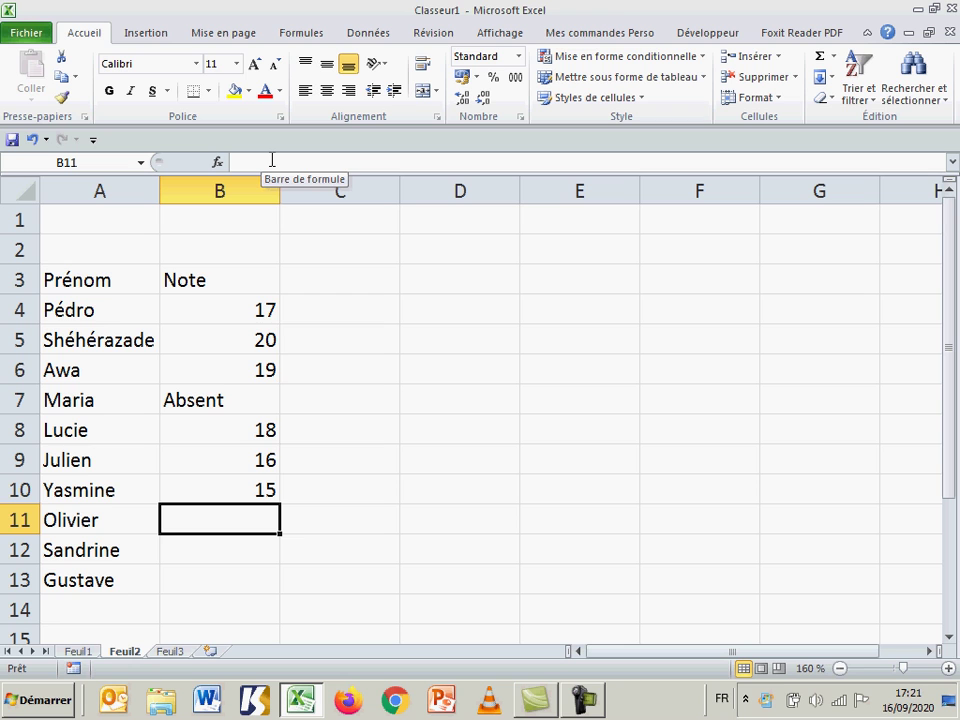
type("14")
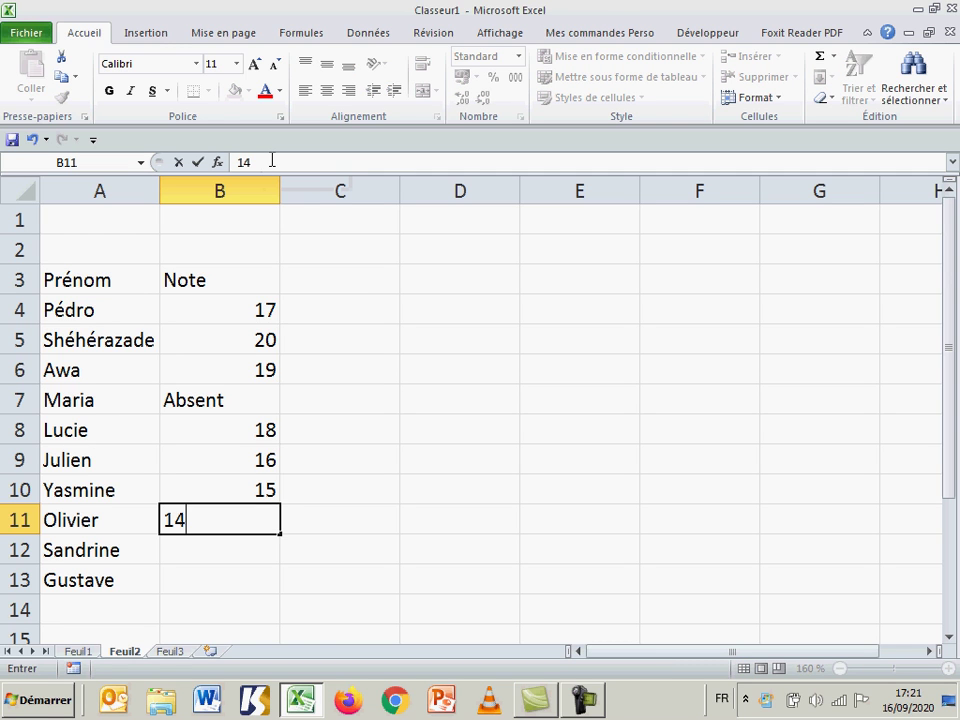
key("Return")
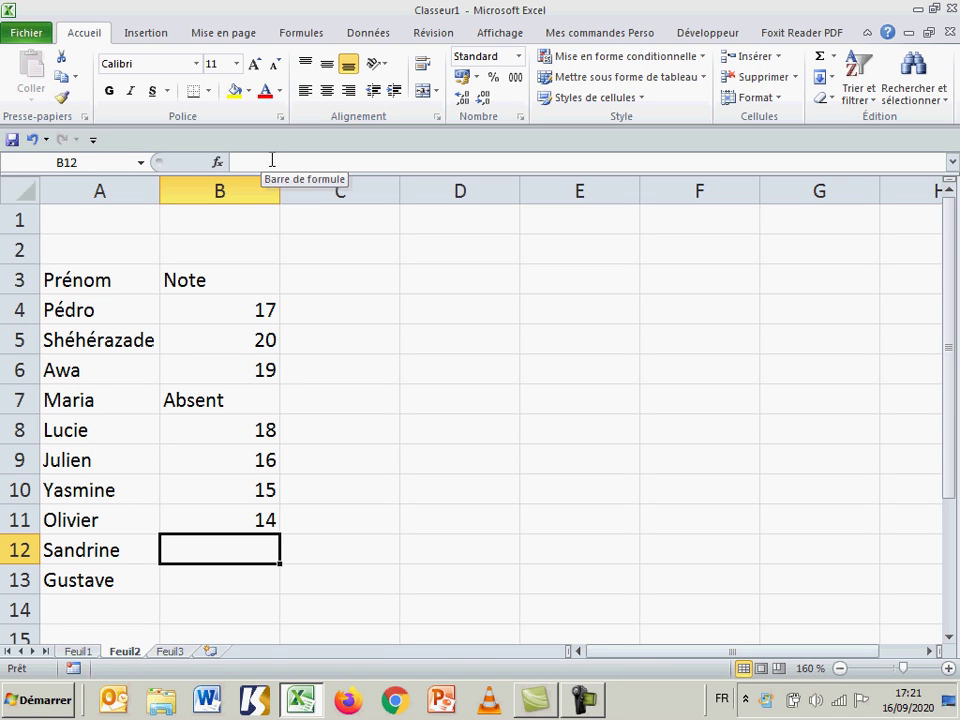
- Fill the last two rows of the Note column with the grades 18 in B12 and 13 in B13
type("18")
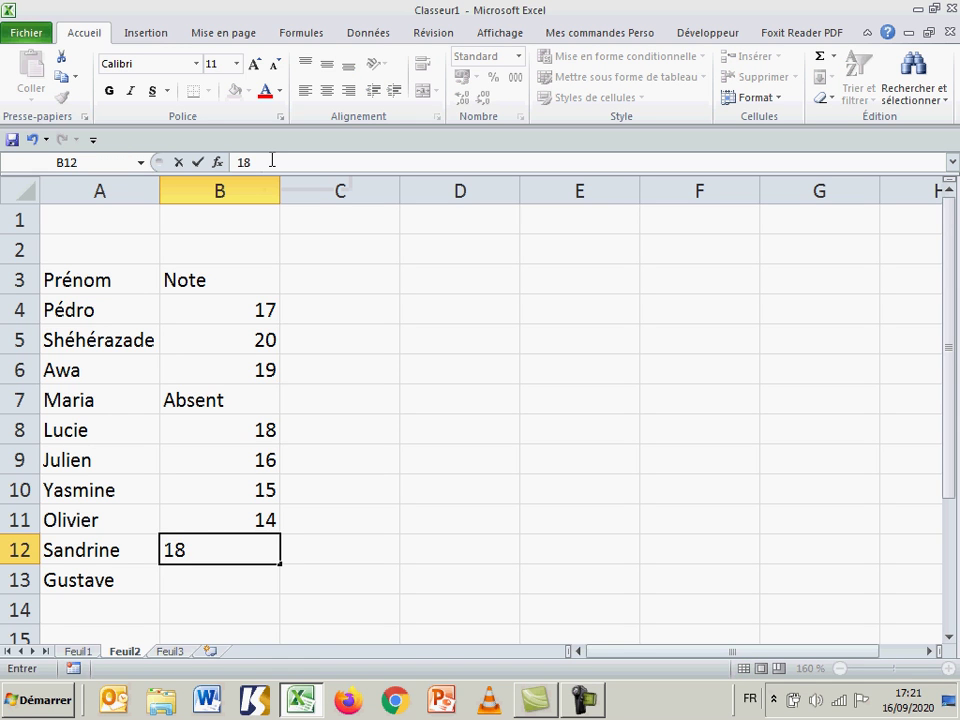
key("Return")
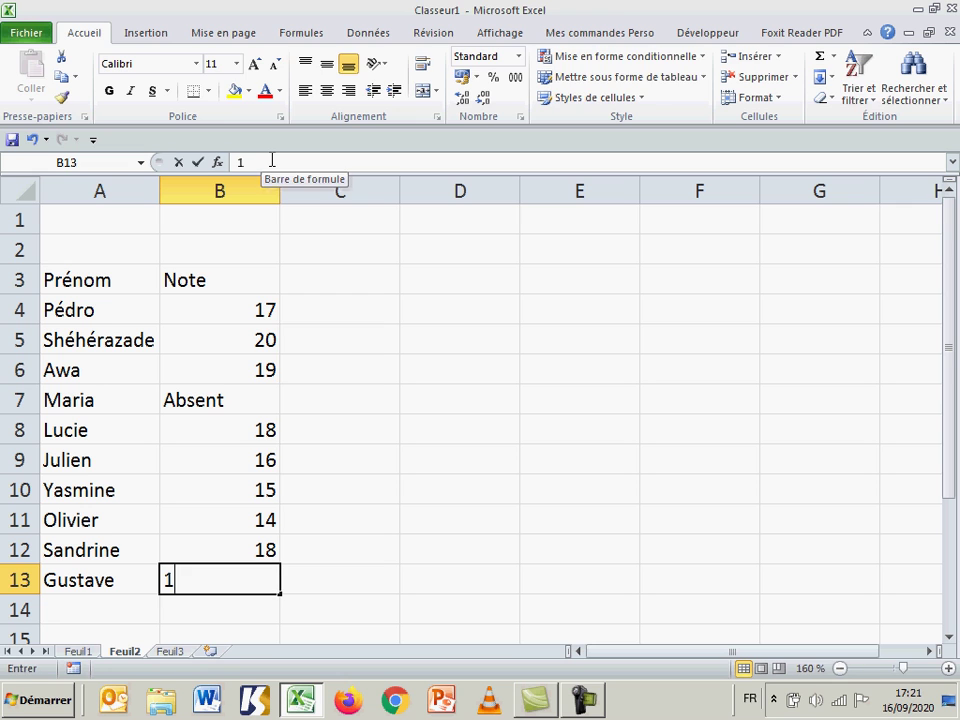
type("13")
key("Return")
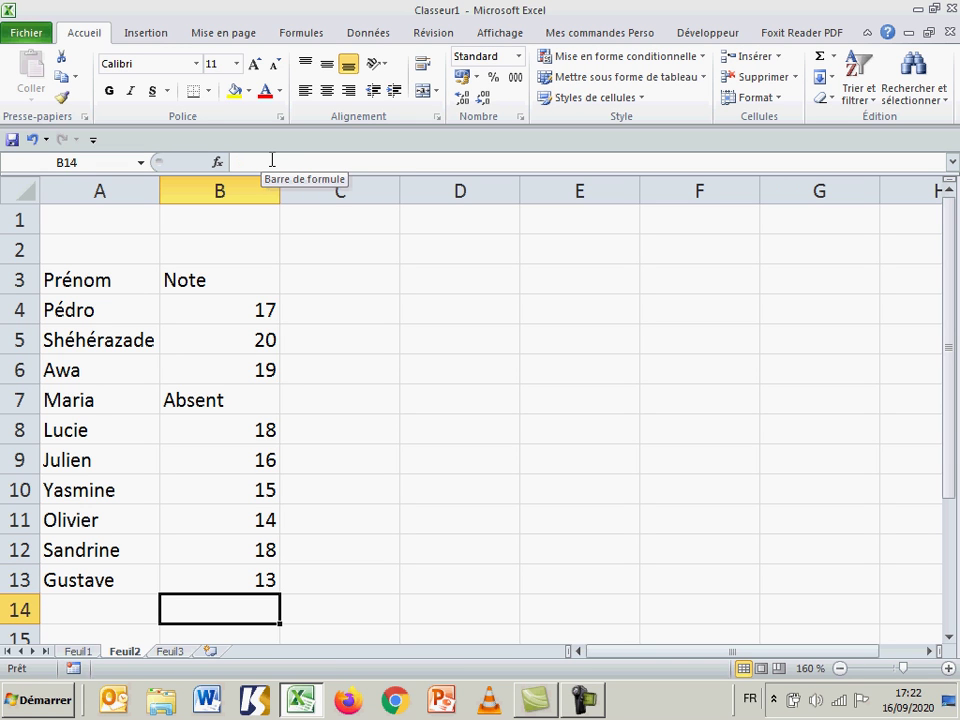
- Copy the Absent entry from B7 over the grades in B10 and B13
left_click(213, 399)
key("ctrl+c")
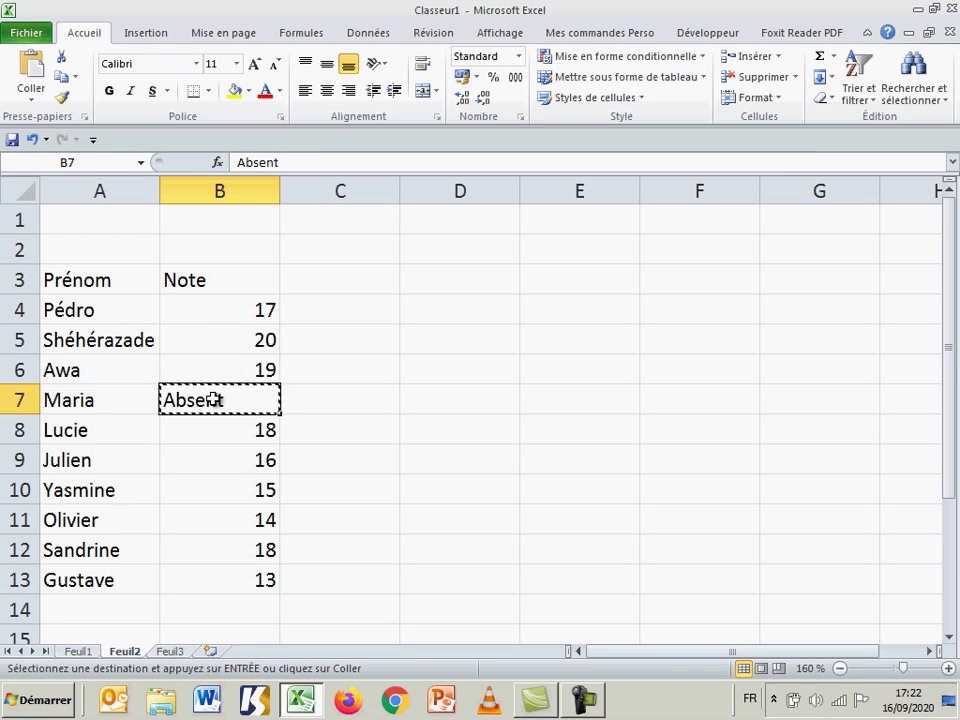
key("Down")
key("Down")
key("Down")
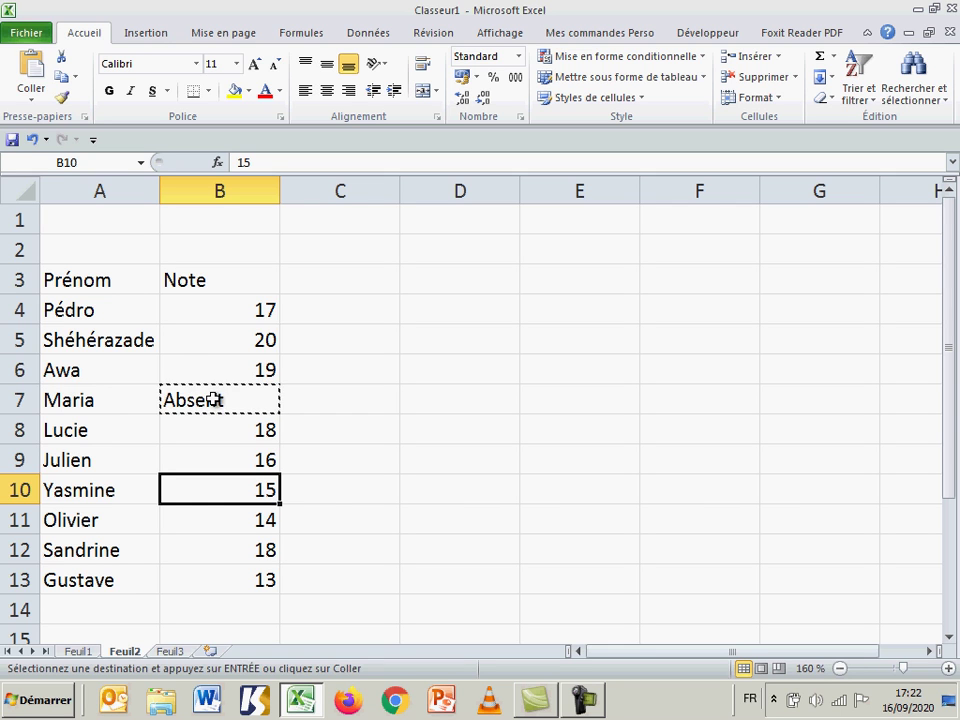
key("ctrl+v")
key("Down")
key("Down")
key("Down")
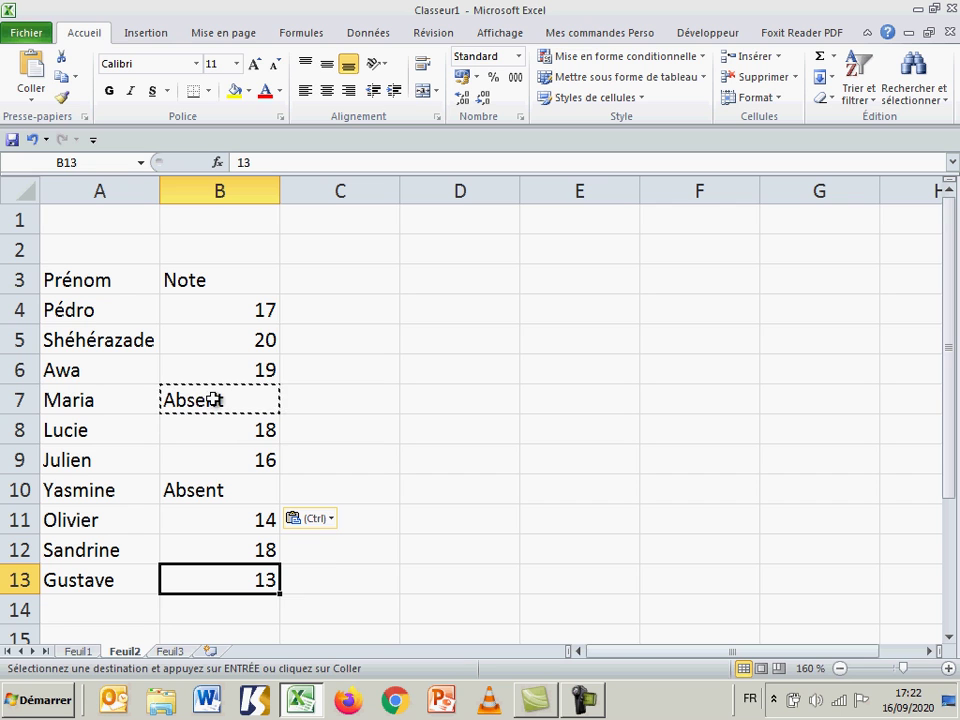
key("ctrl+v")
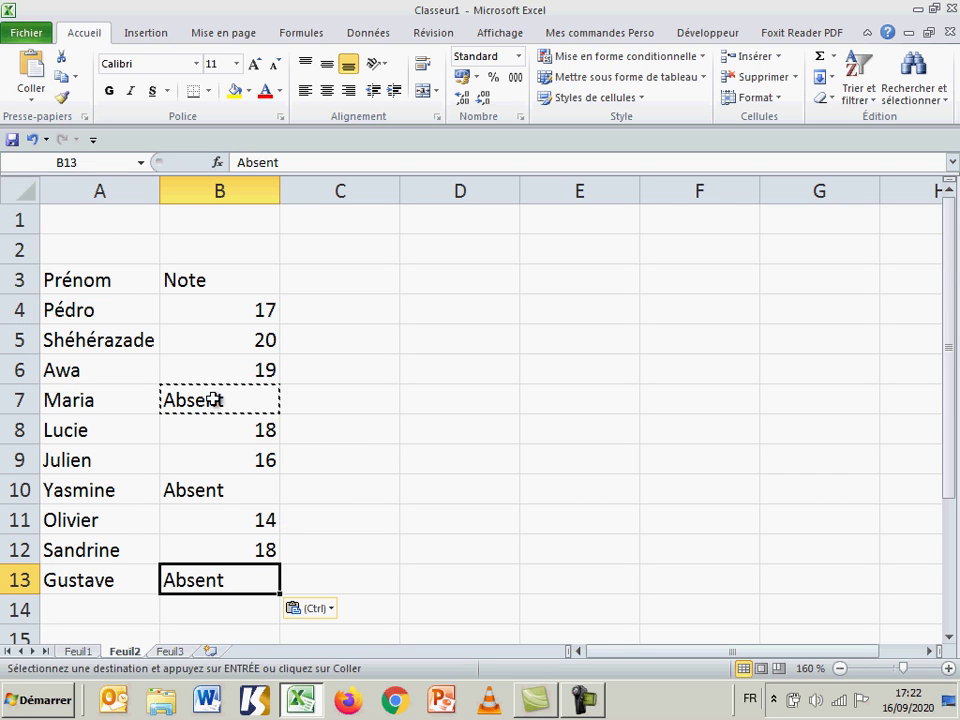
key("Escape")
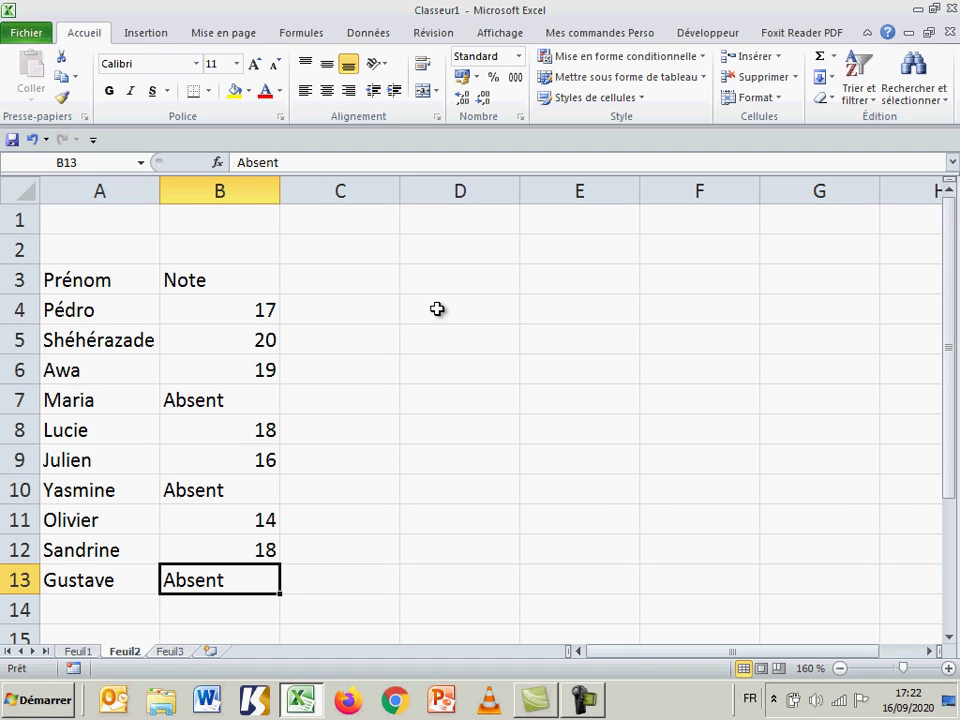
- Enter the label "Moyenne :" in cell D4
left_click(437, 309)
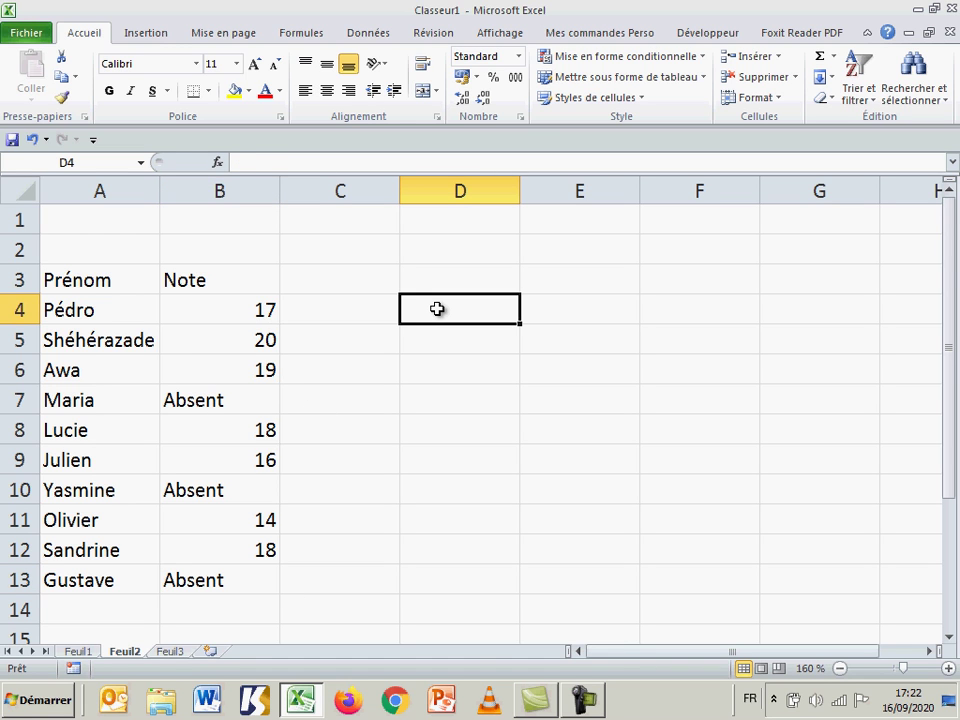
type("Moyenne :")
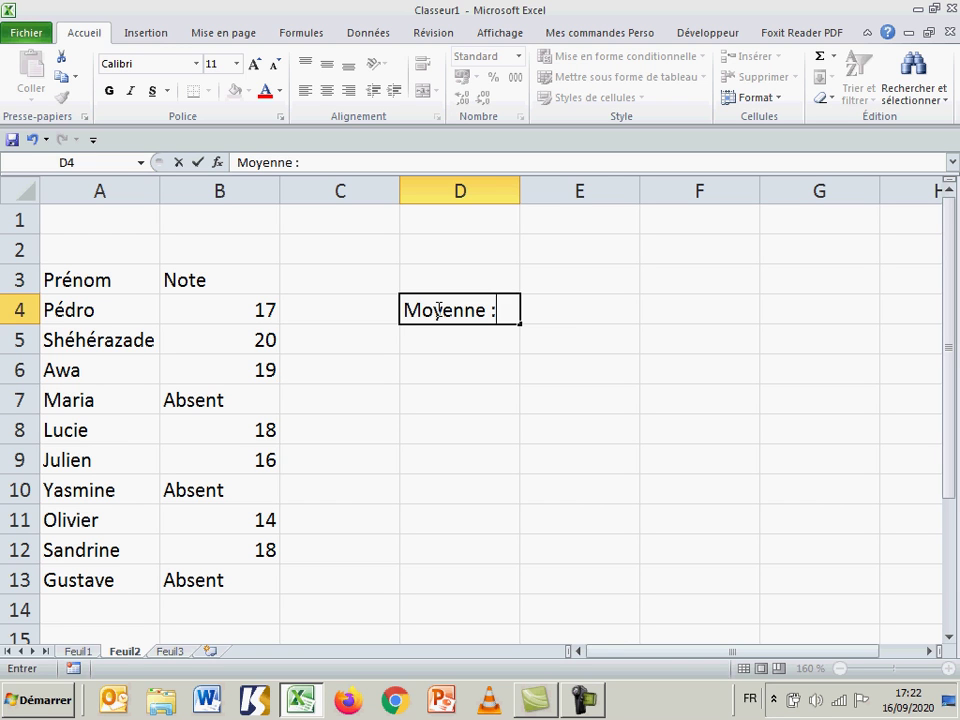
key("Return")
- In E4, calculate the average of the grades with the formula =MOYENNE(B4:B13)
key("Up")
key("Right")
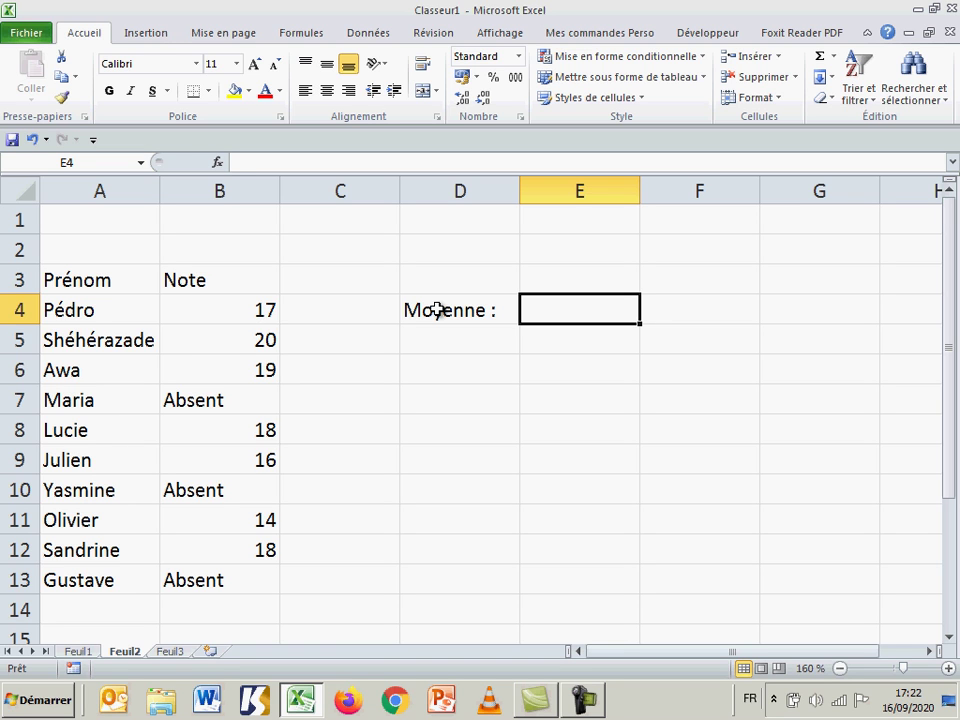
type("=")
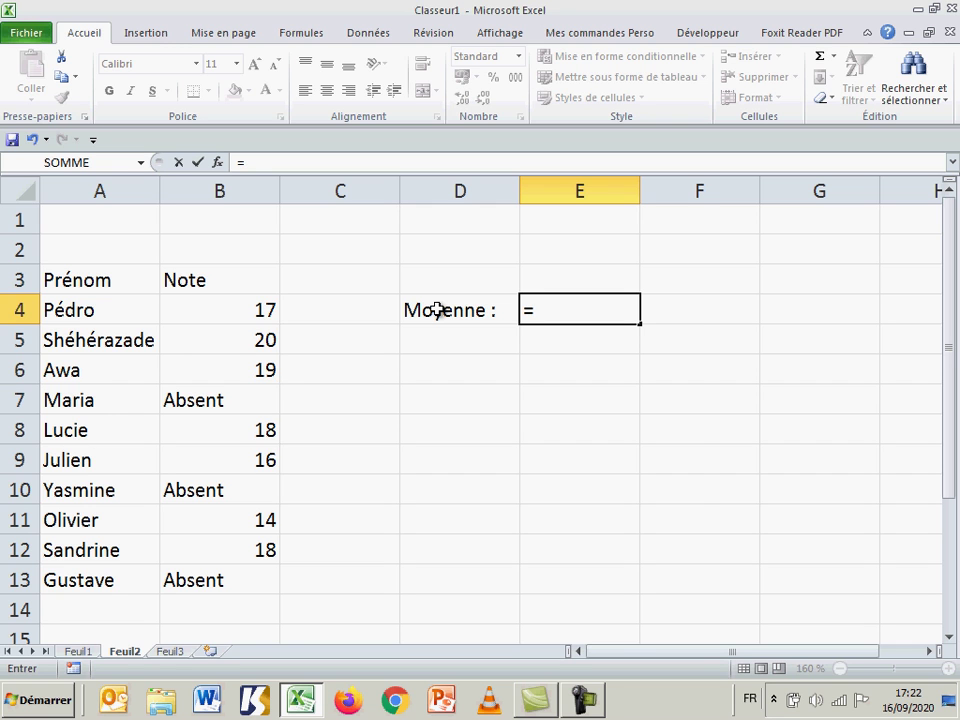
type("mo")
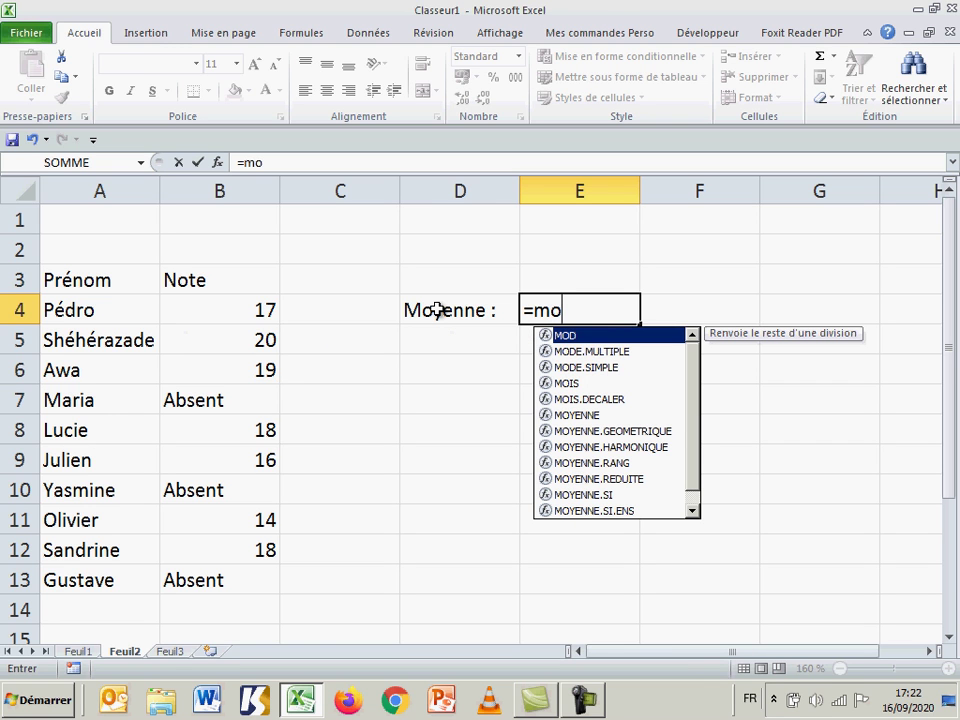
key("Down")
key("Down")
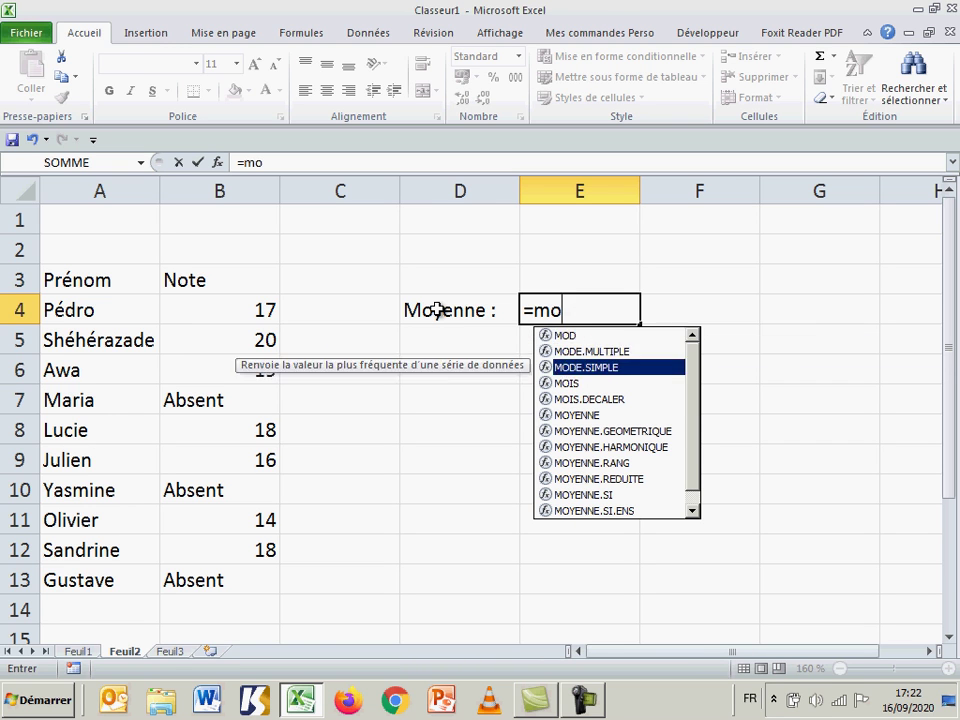
key("Down")
key("Down")
key("Down")
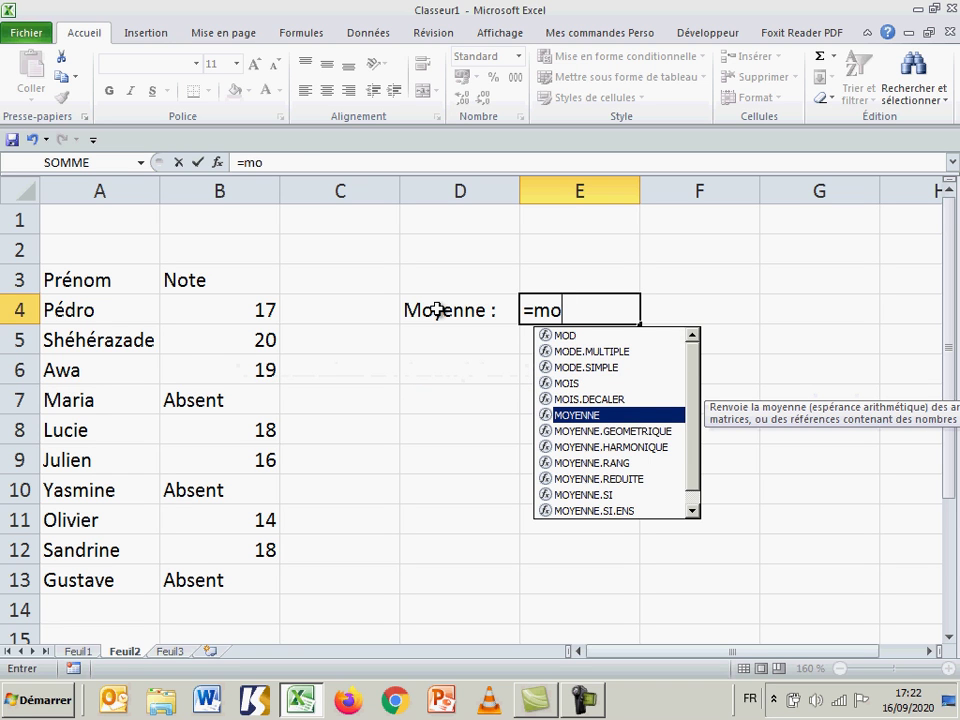
key("Tab")
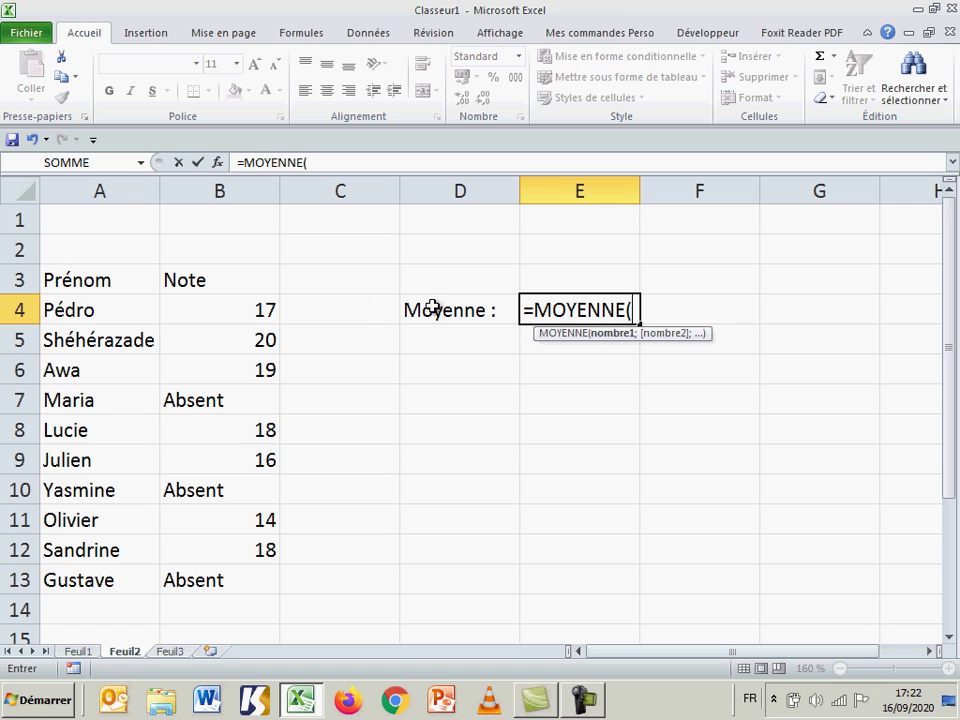
left_click(249, 306)
left_click_drag(246, 326, 240, 581)
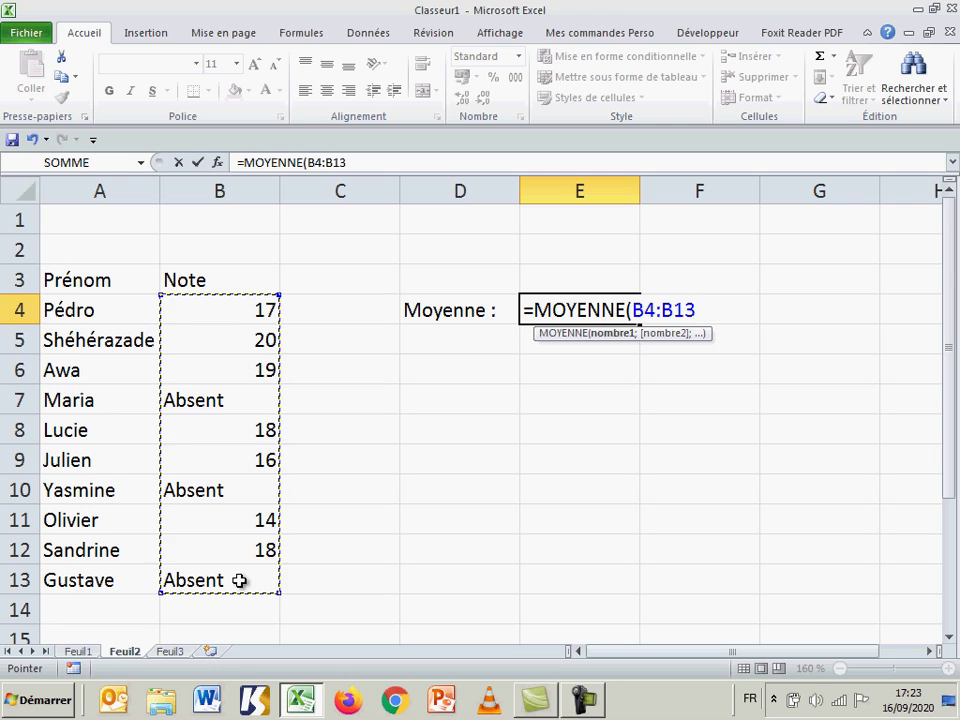
key("Return")
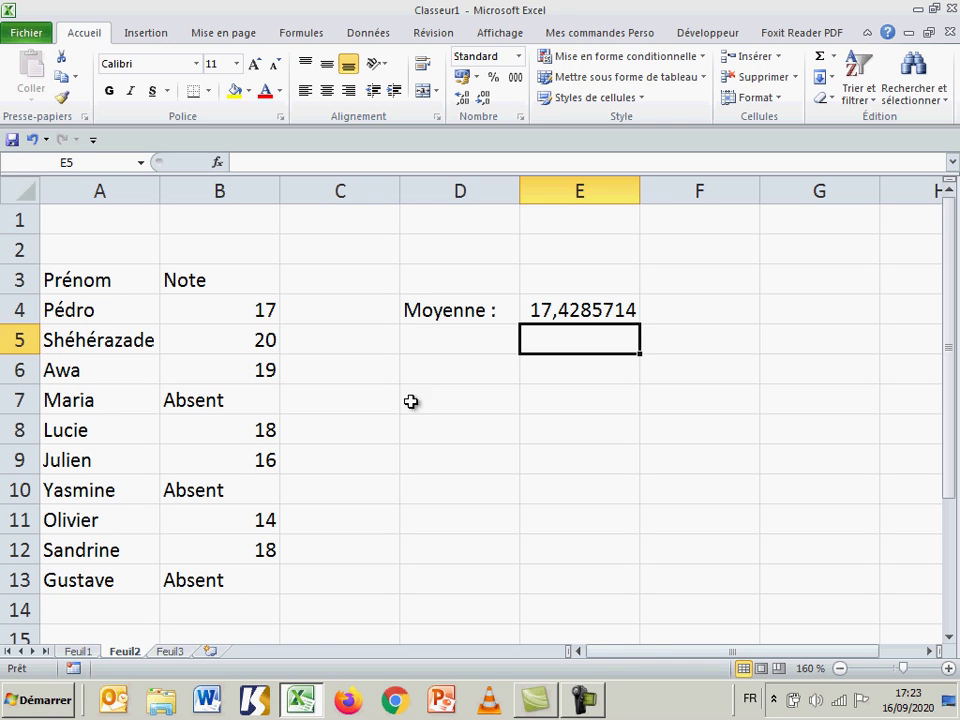
- Review the average formula and its cell range in E4 without changing it
left_click(571, 311)
double_click(574, 311)
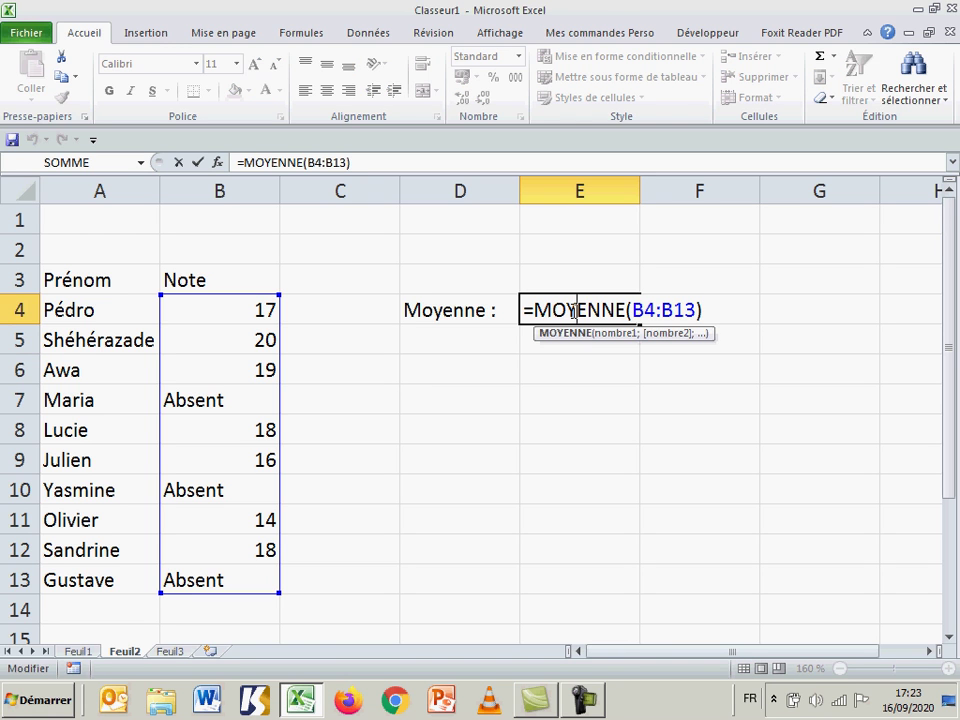
key("Return")
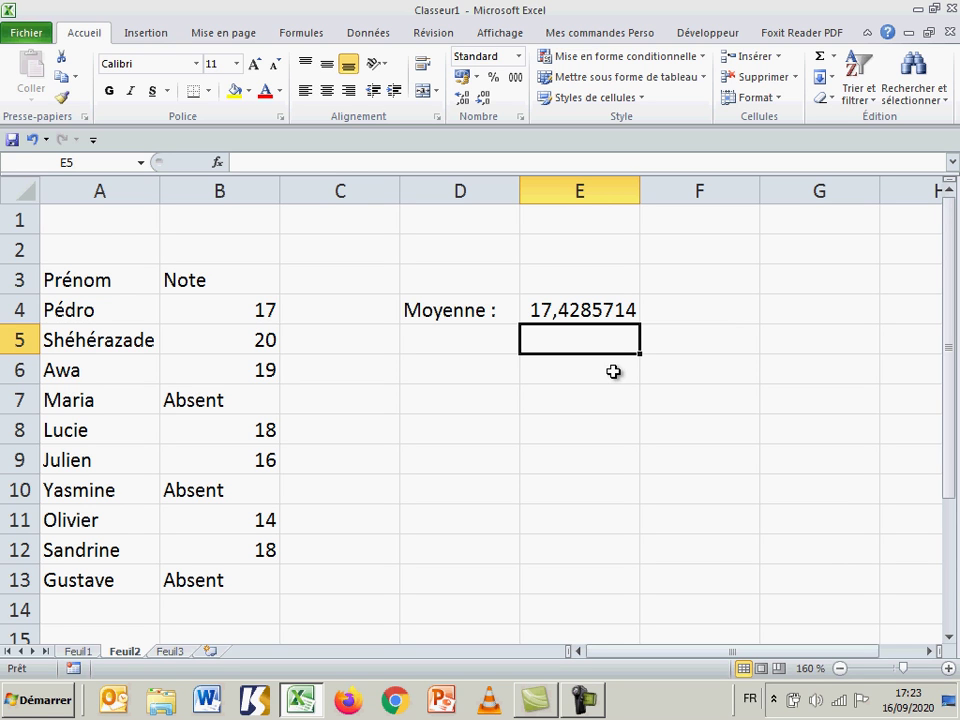
key("Up")
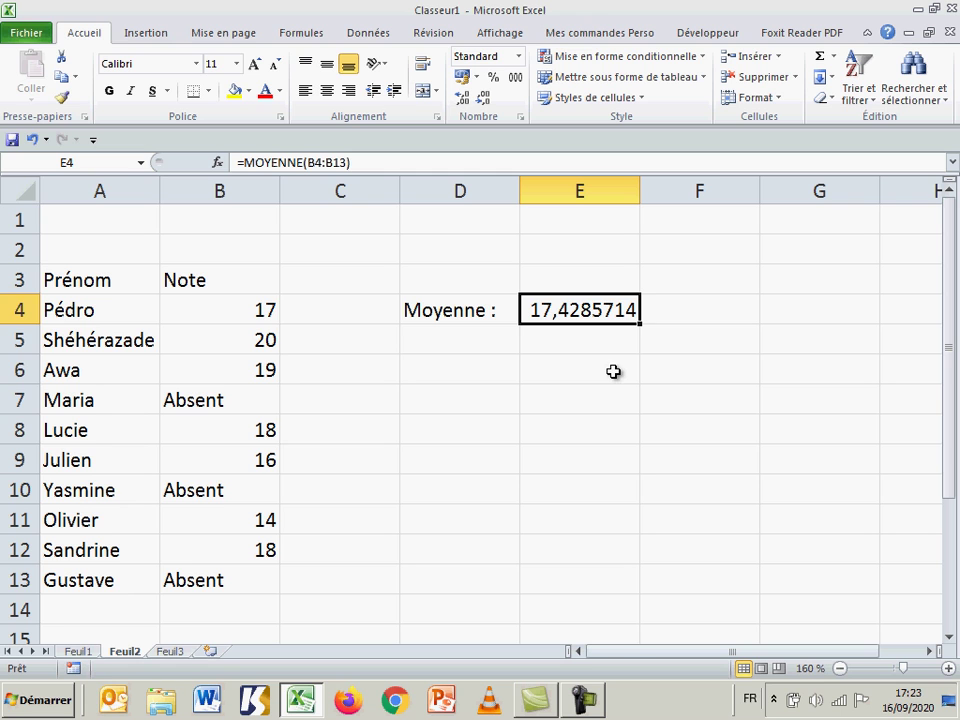
- In F4, compute the average of the seven graded students with the formula =SOMME(B4:B13)/7
left_click(696, 305)
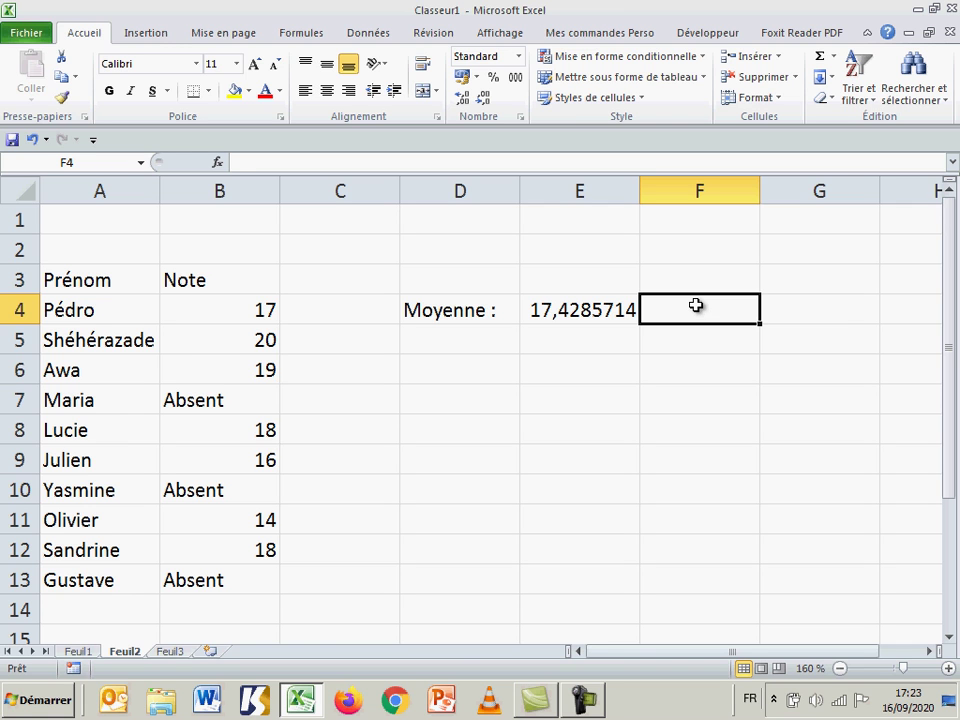
type("=")
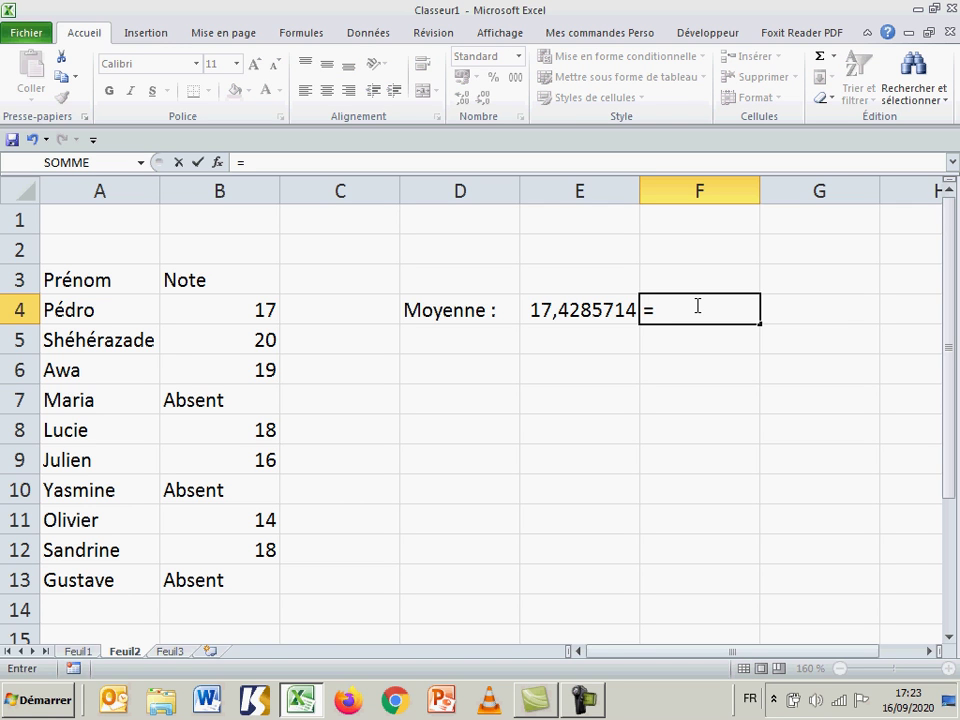
type("somme")
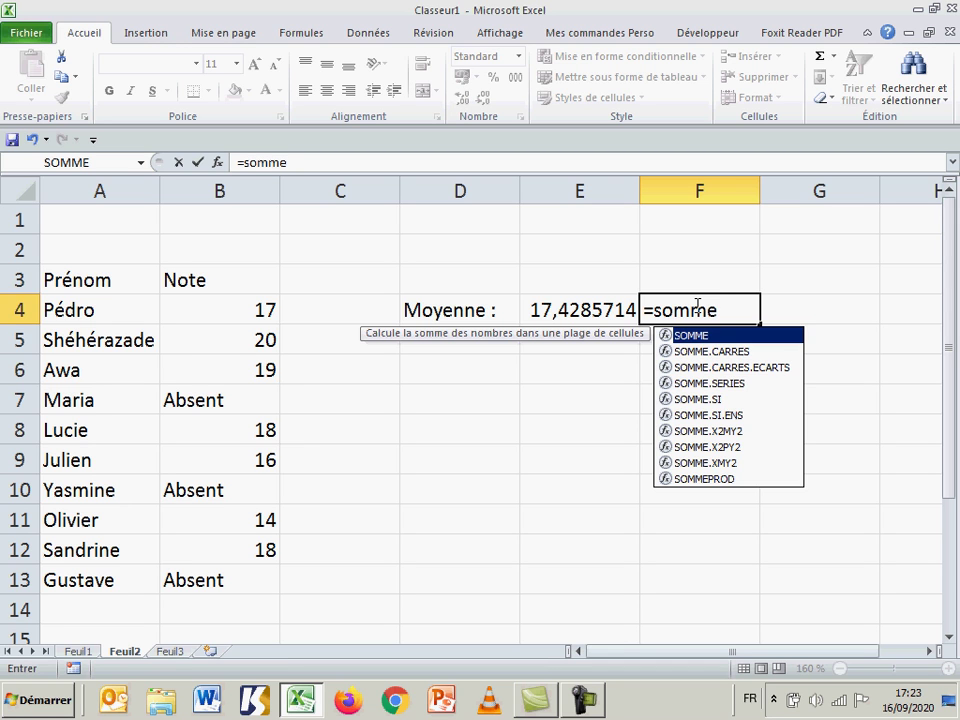
type("(")
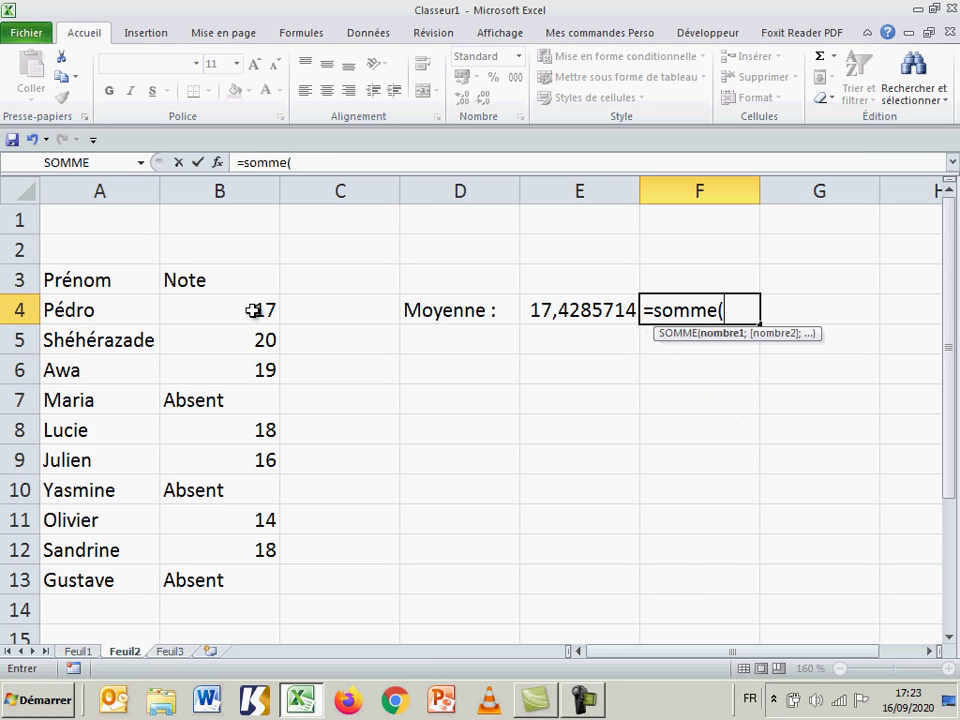
left_click_drag(255, 311, 233, 577)
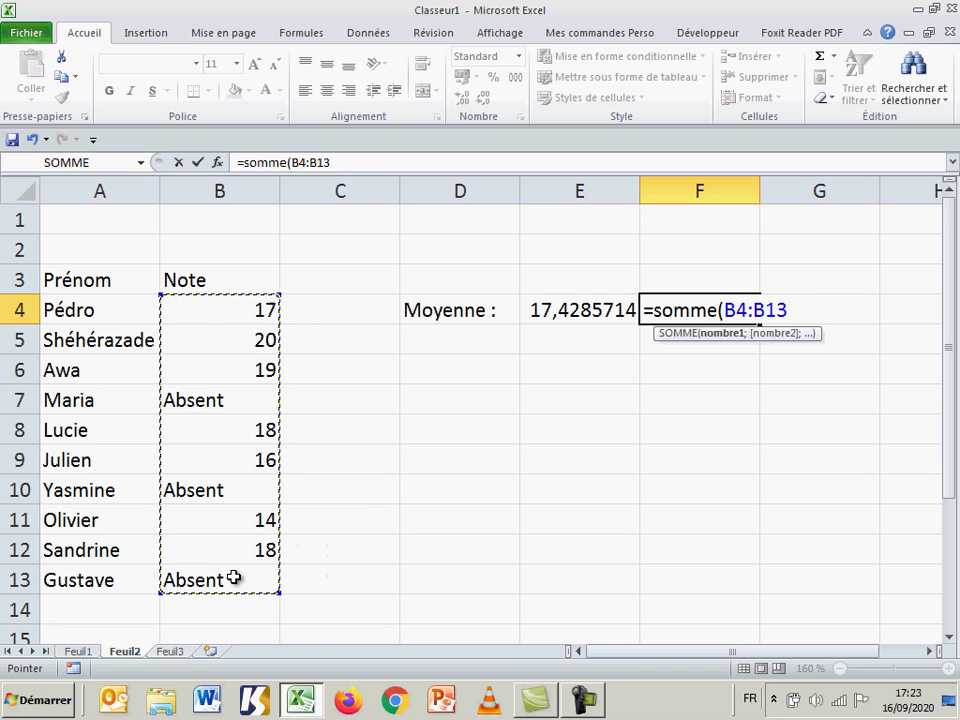
type(")")
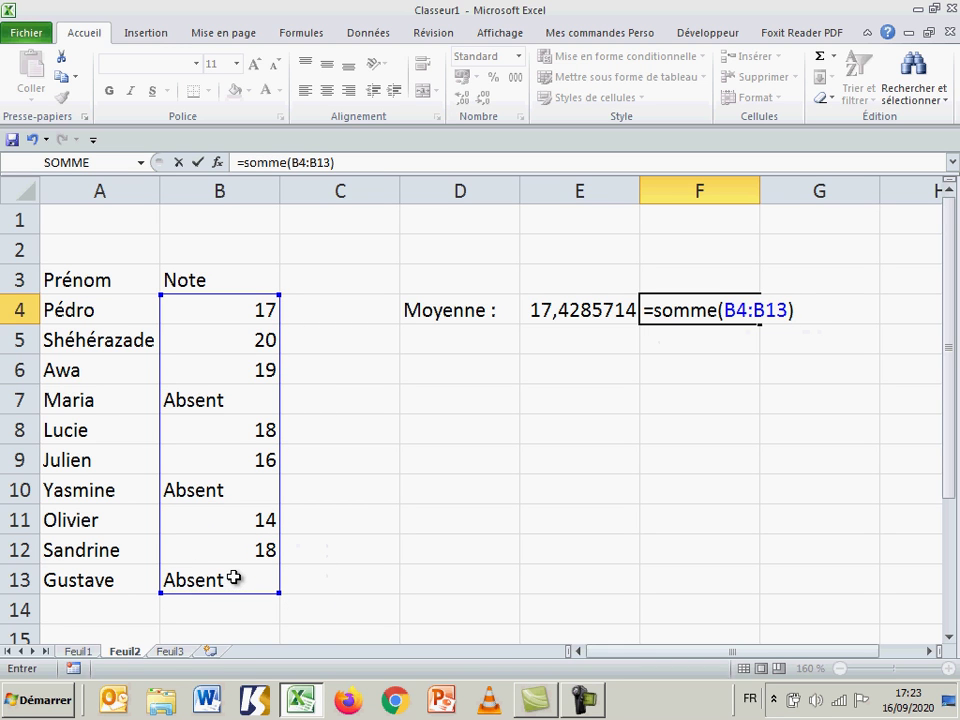
type("/7")
key("Return")
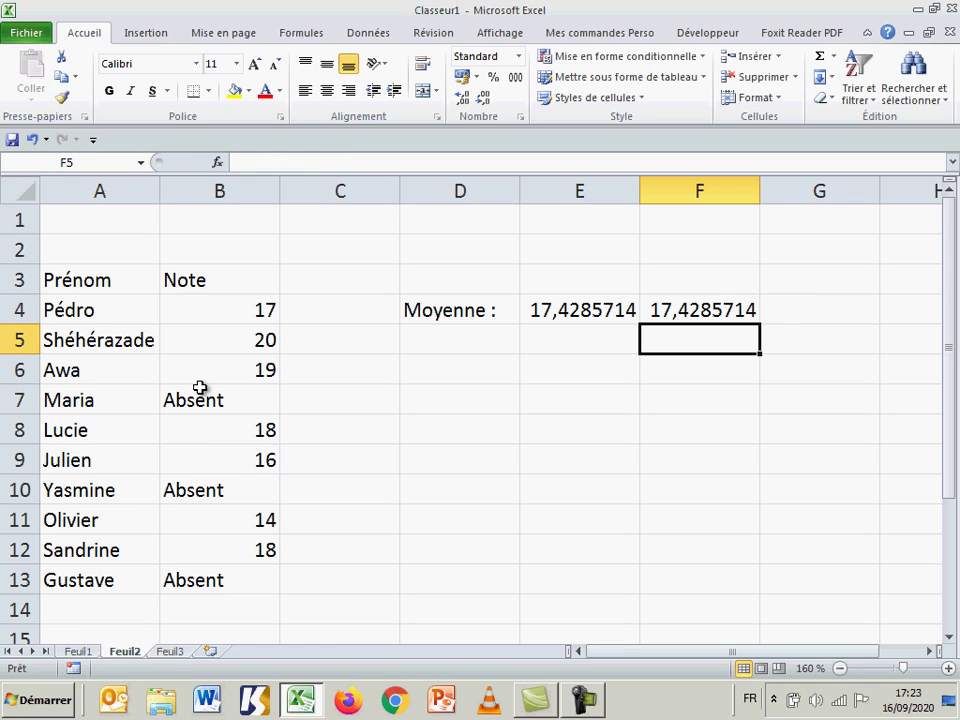
left_click(698, 310)
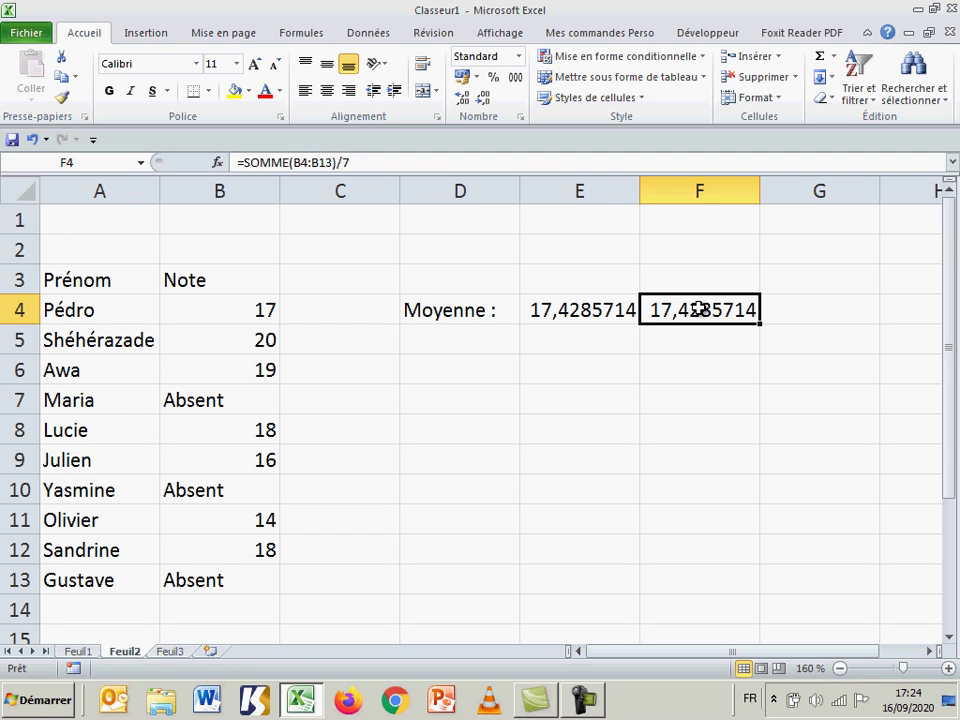
- In E5, calculate the average that counts absences as zero with the formula =AVERAGEA(B4:B13)
left_click(473, 341)
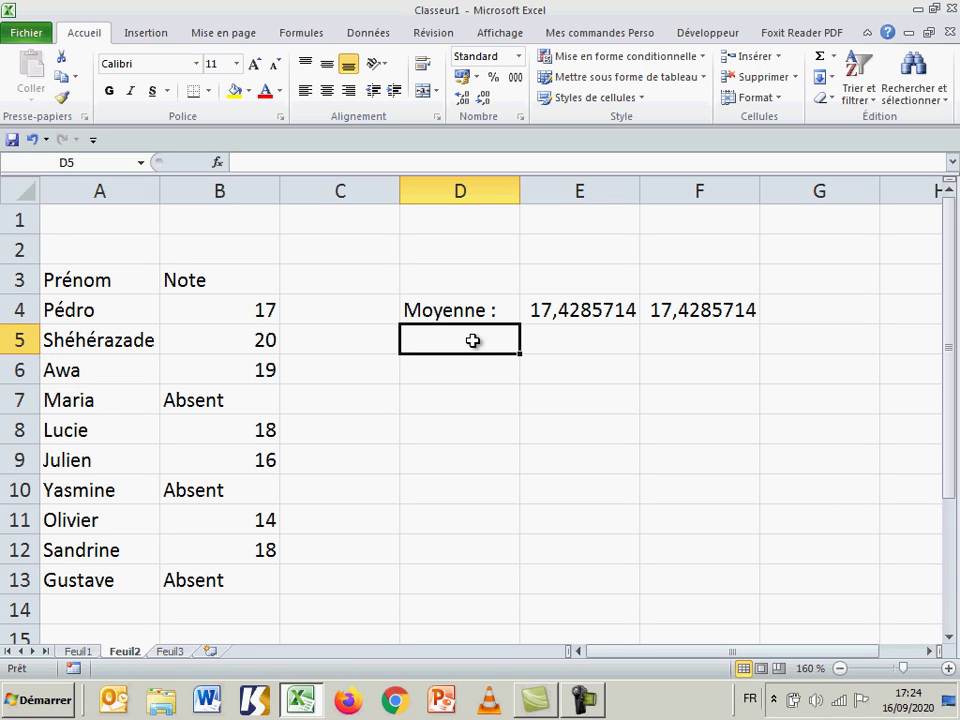
key("Right")
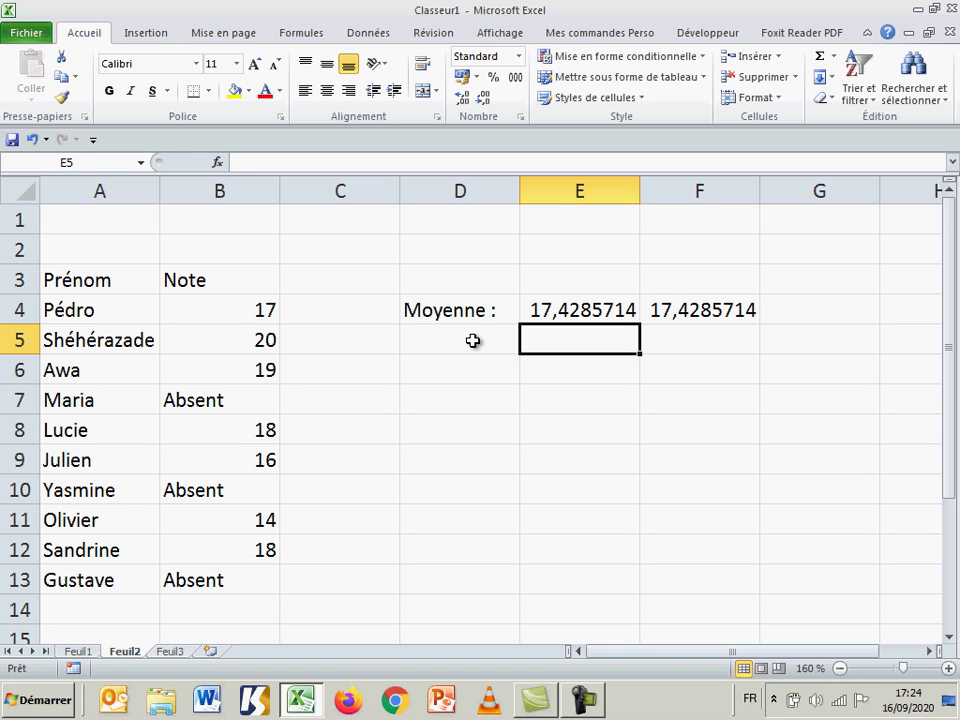
type("=")
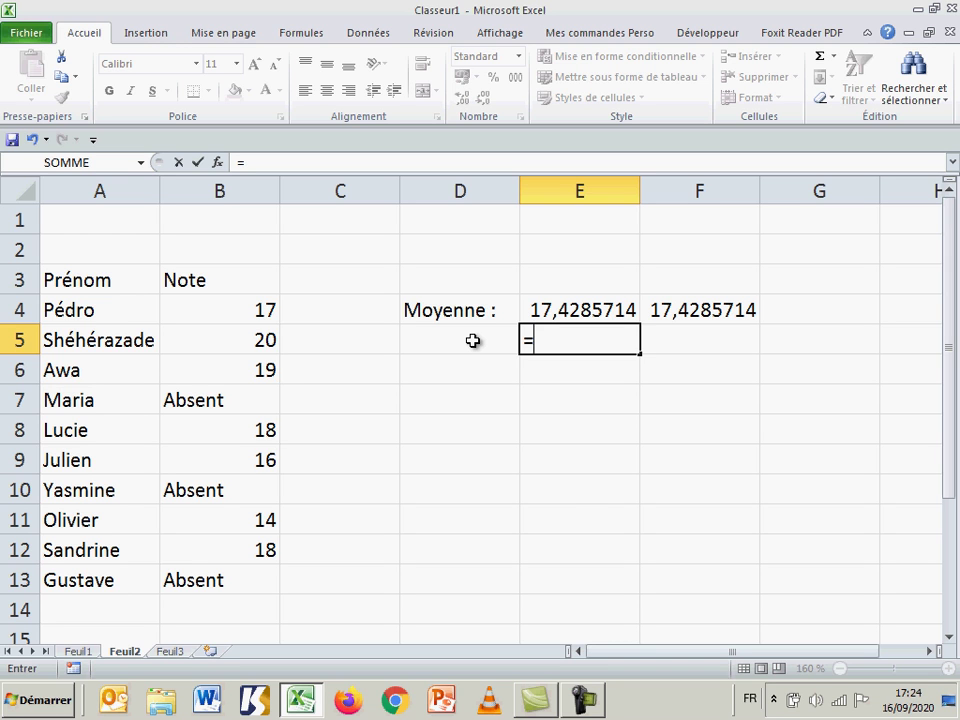
type("a")
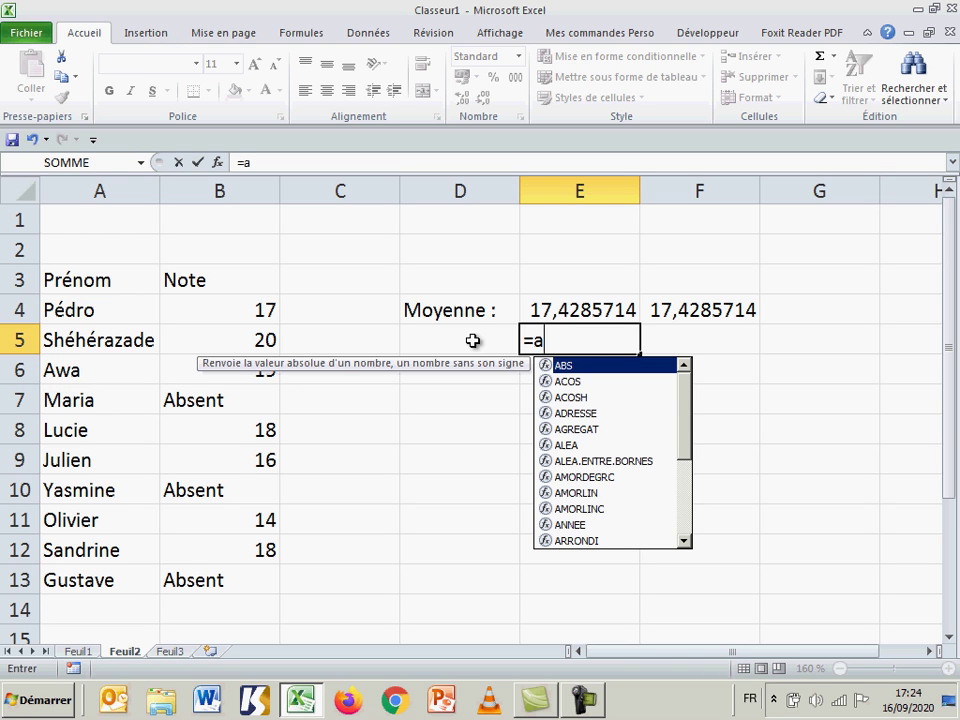
type("v")
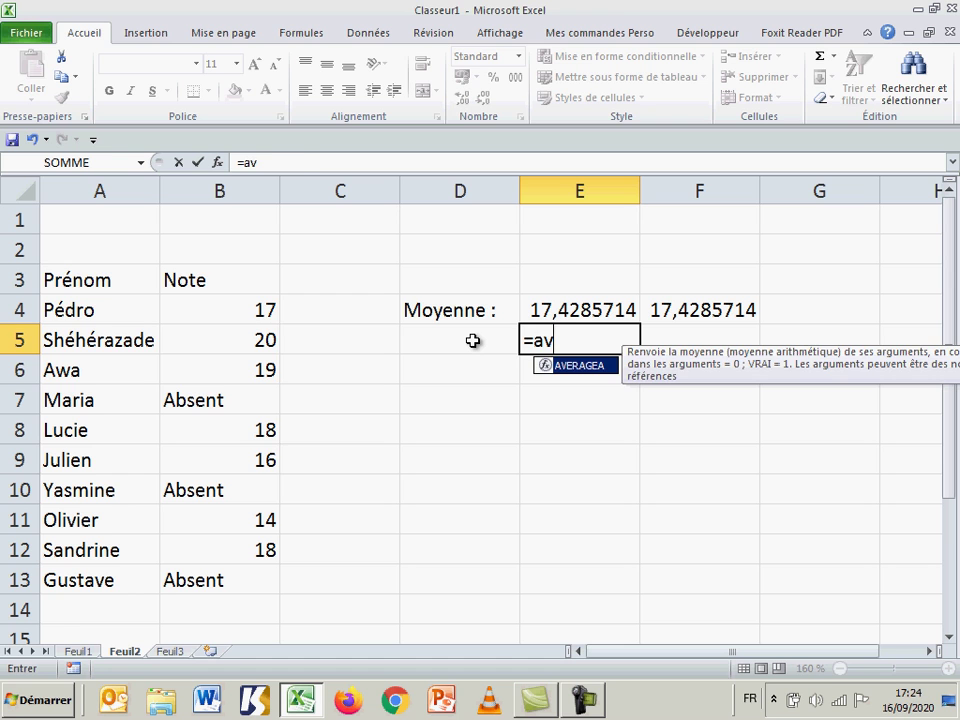
key("Tab")
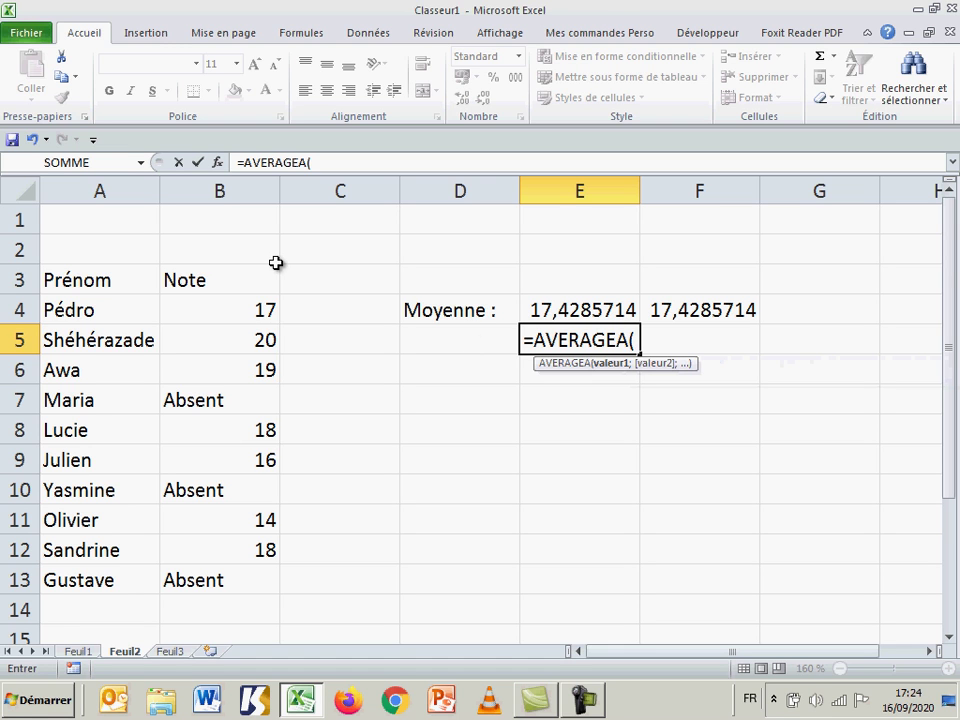
left_click_drag(231, 310, 244, 571)
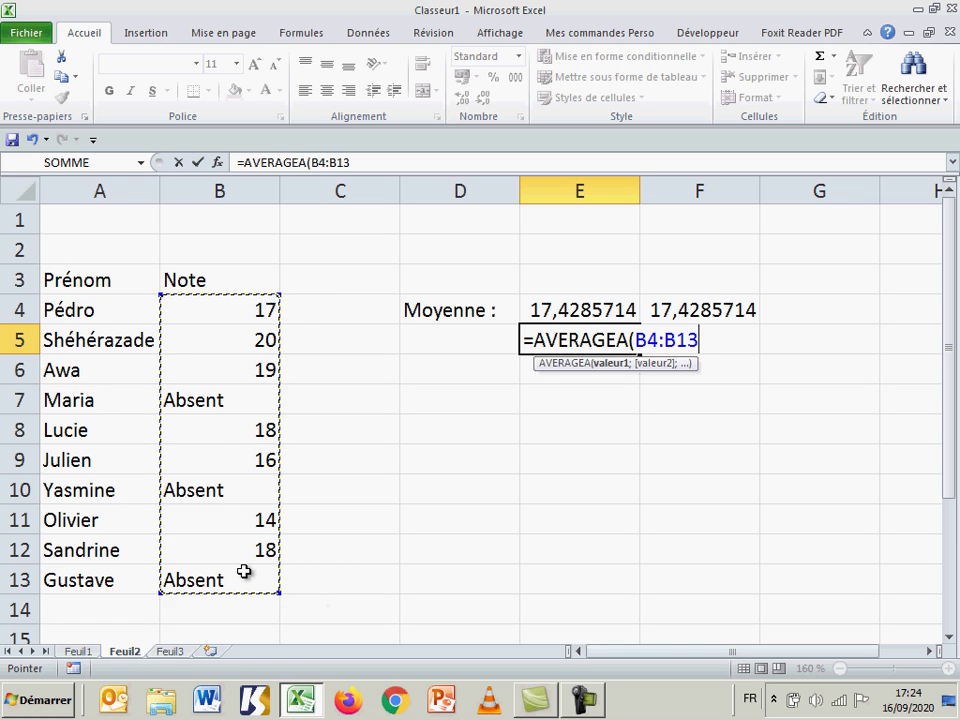
key("Return")
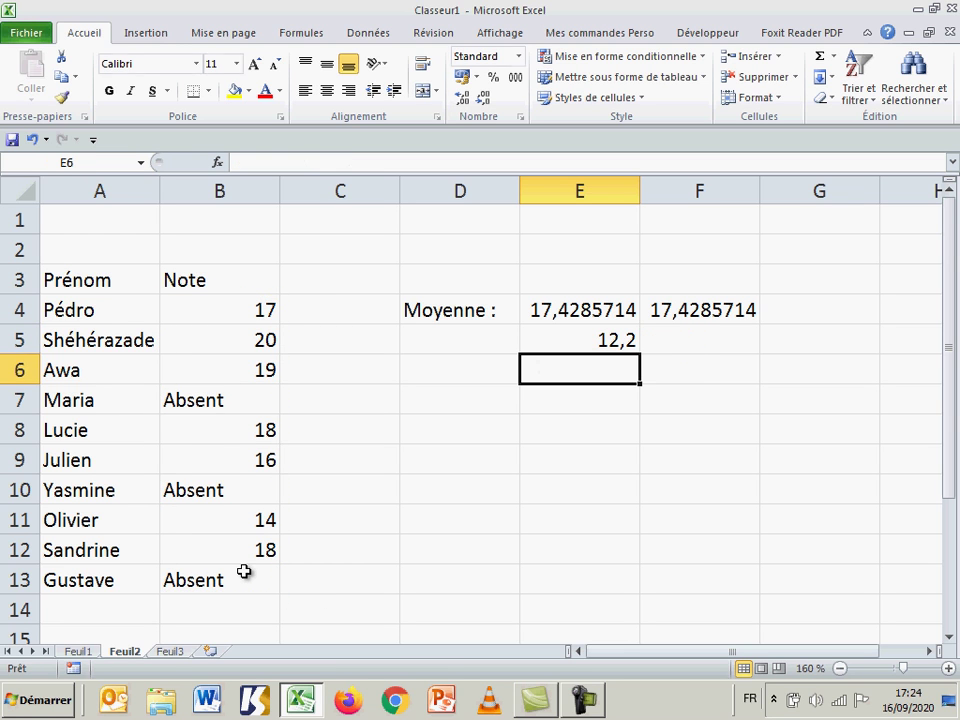
- Review the AVERAGEA formula and its cell range in E5 without changing it
key("Up")
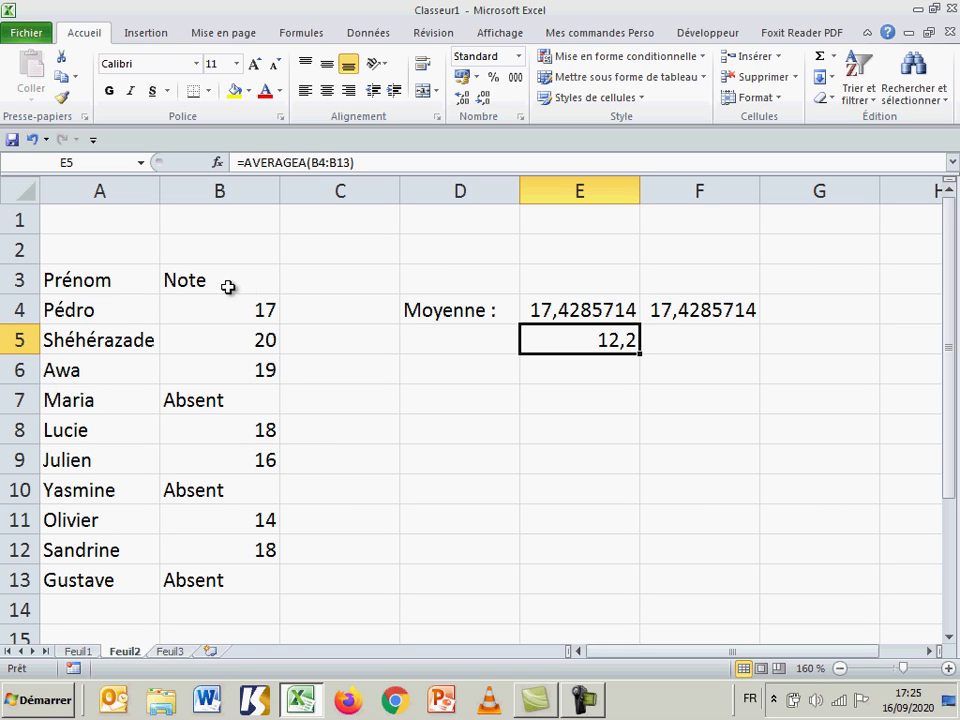
double_click(615, 341)
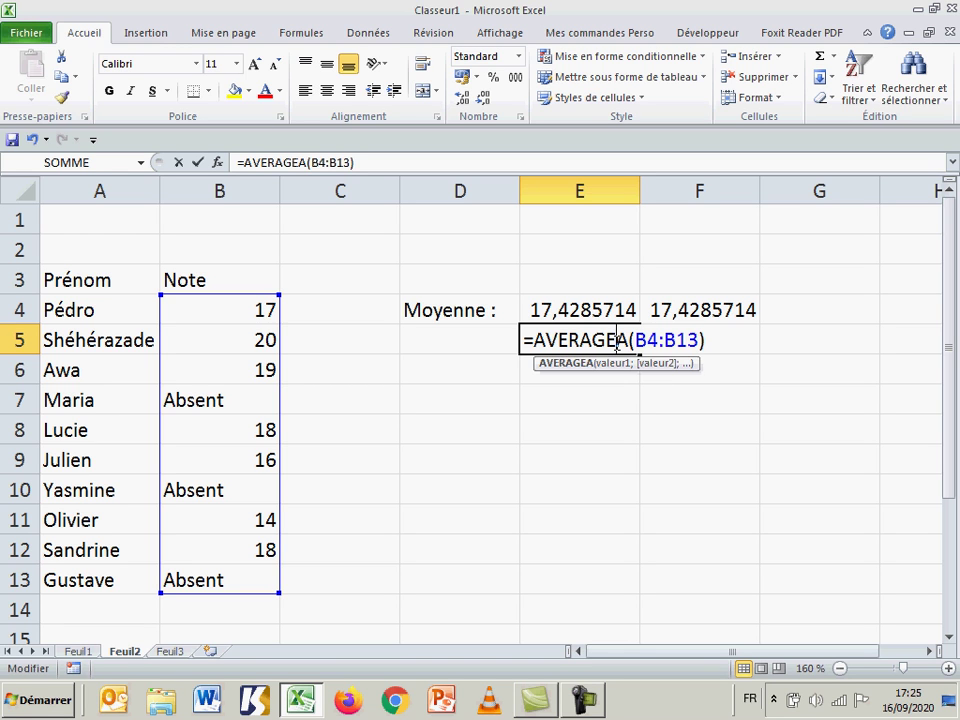
left_click(701, 341)
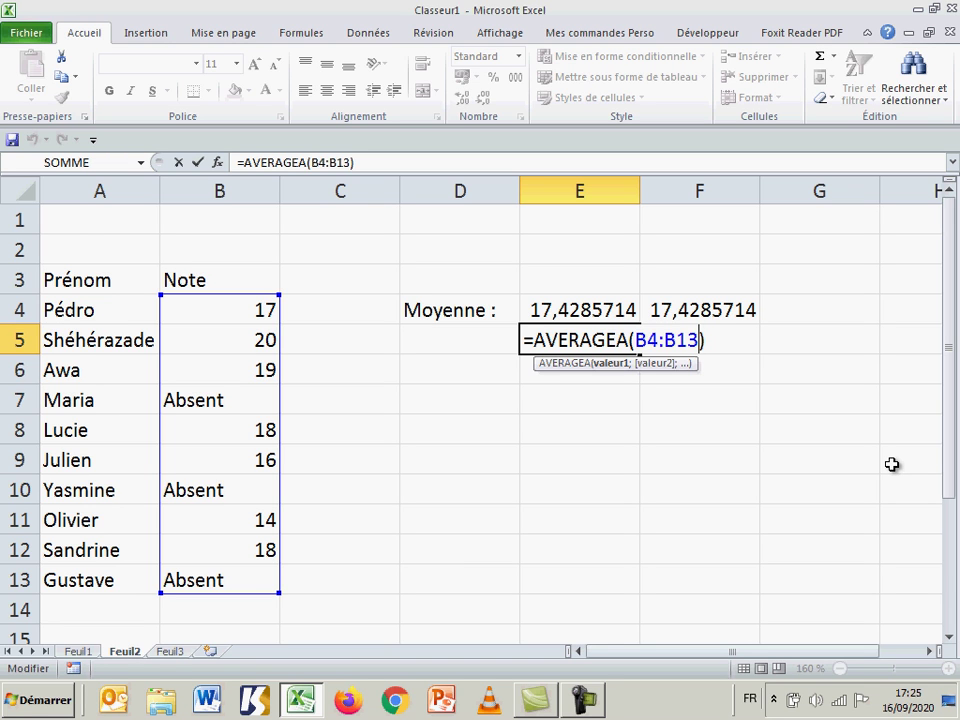
key("Return")
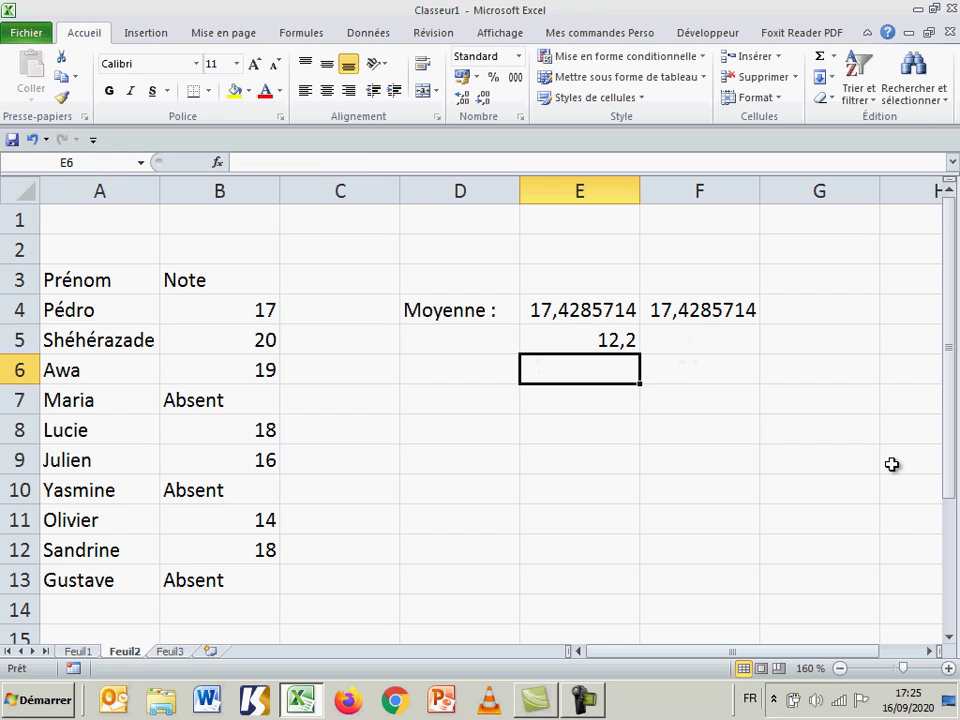
- In F5, compute the average over all ten students with the formula =SOMME(B4:B13)/10
left_click(709, 347)
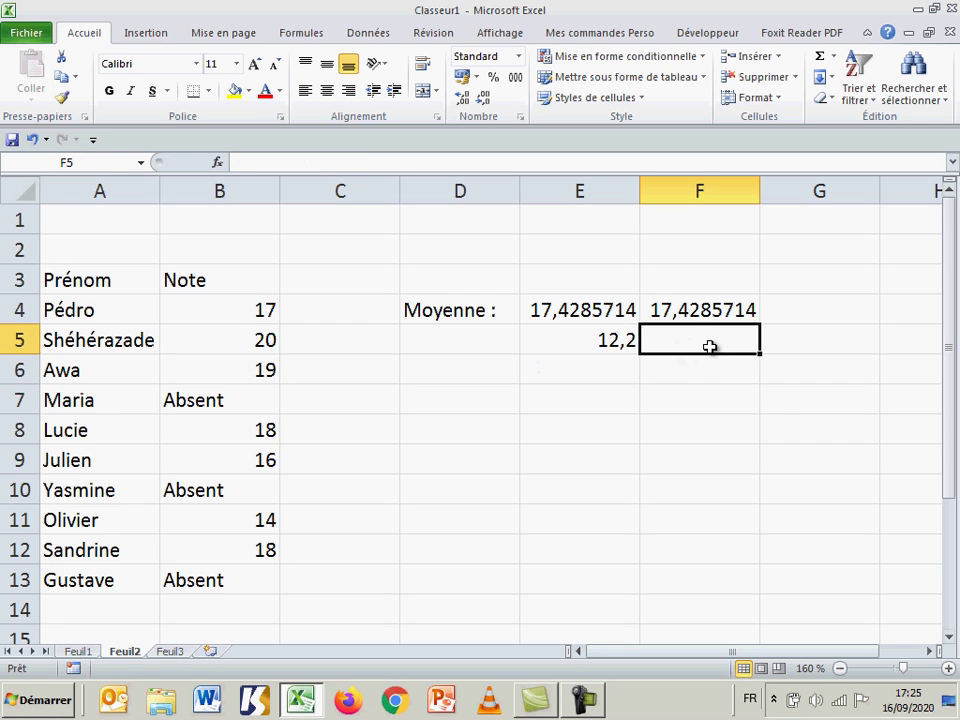
type("=somm")
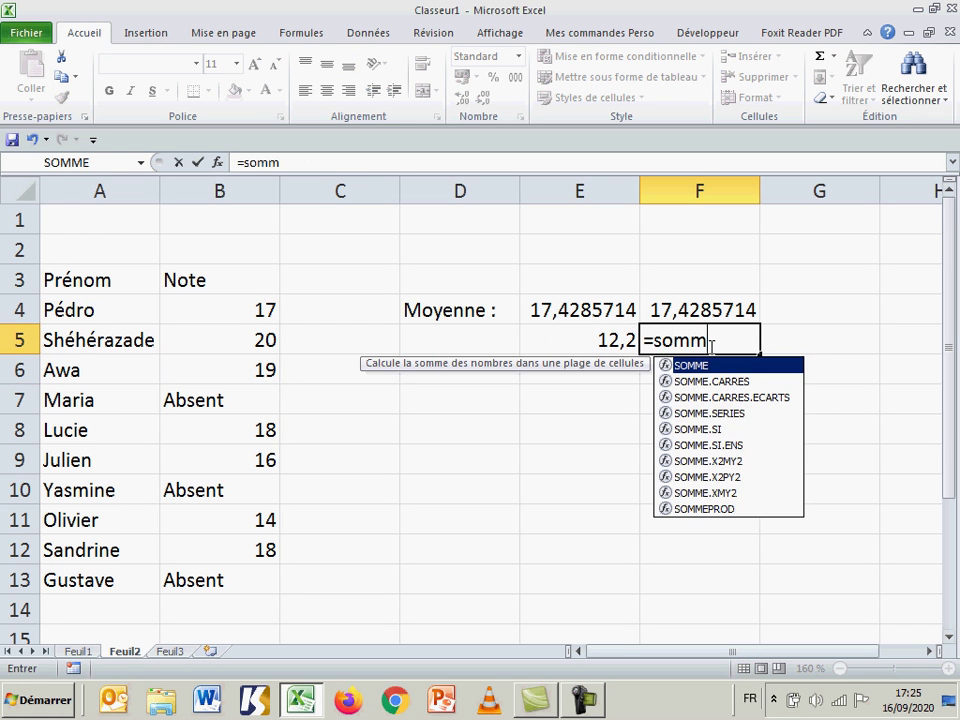
type("e(")
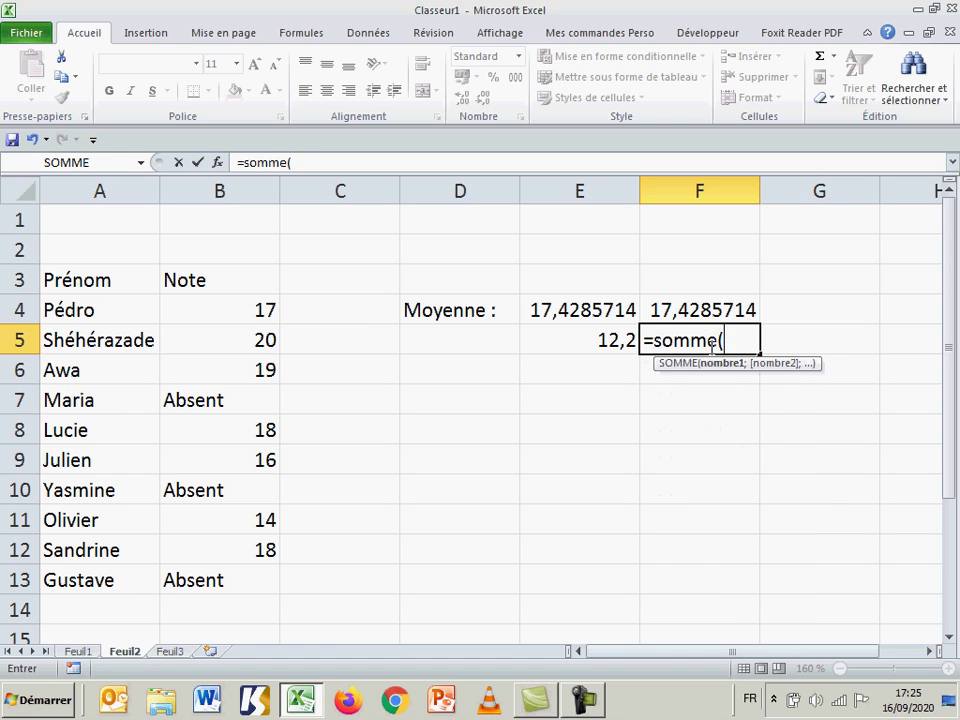
left_click_drag(255, 309, 253, 581)
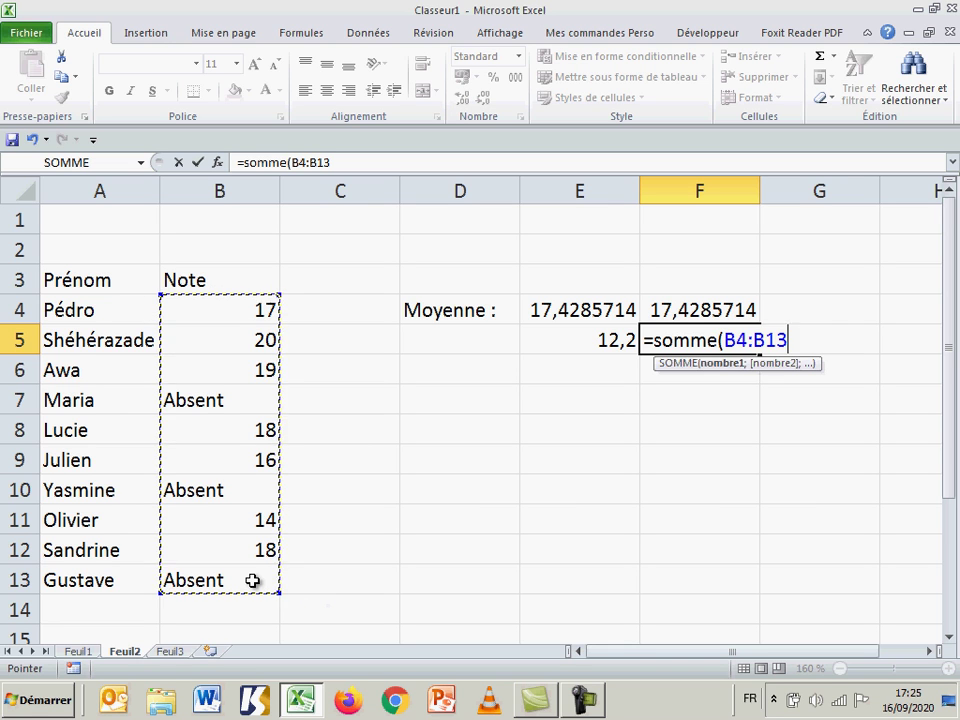
type("=")
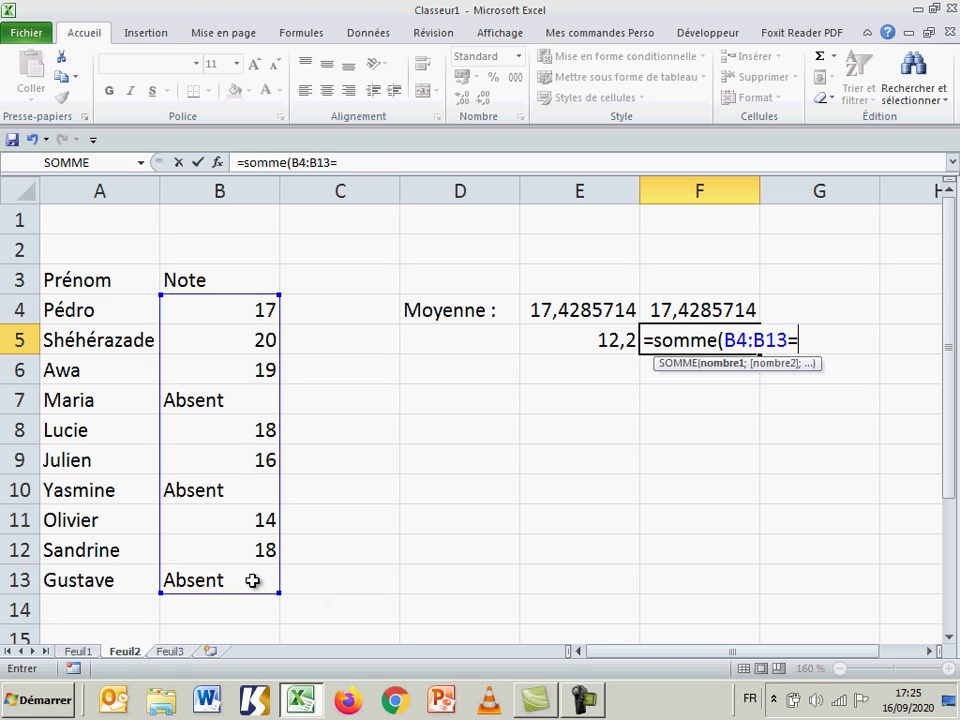
key("BackSpace")
type(")/10")
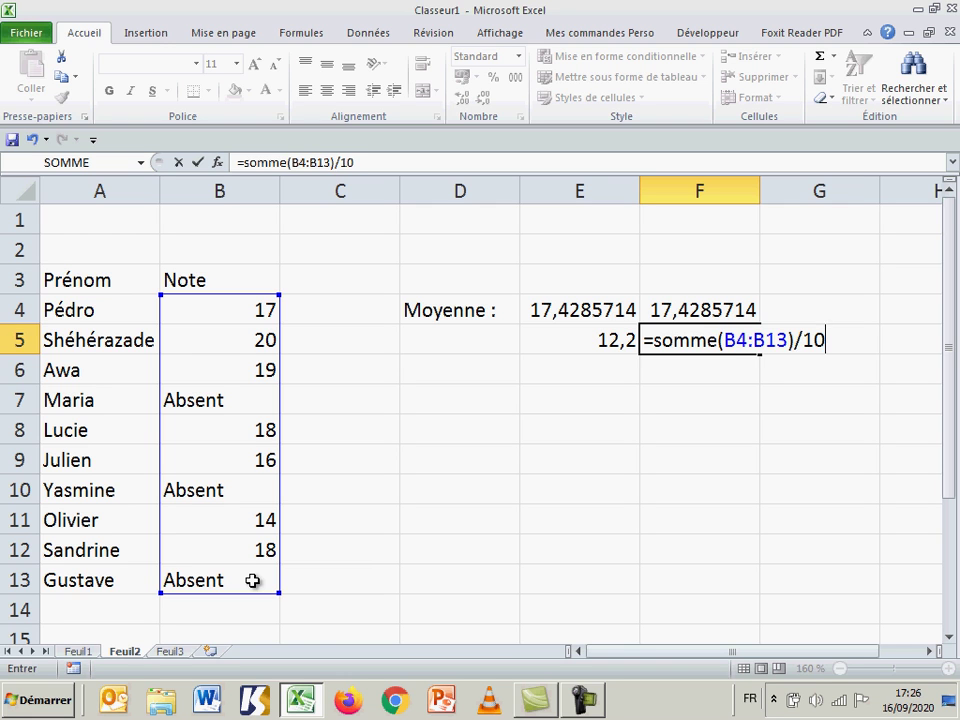
key("Return")
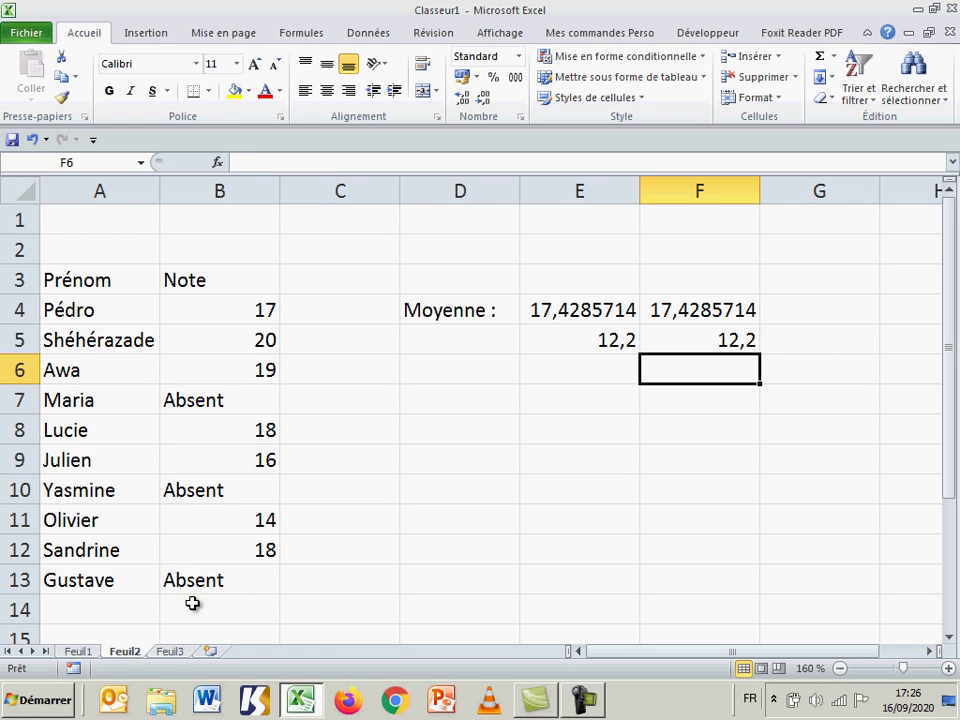
- Inspect the AVERAGEA function name in E5 again, leaving the formula as it is
left_click(601, 341)
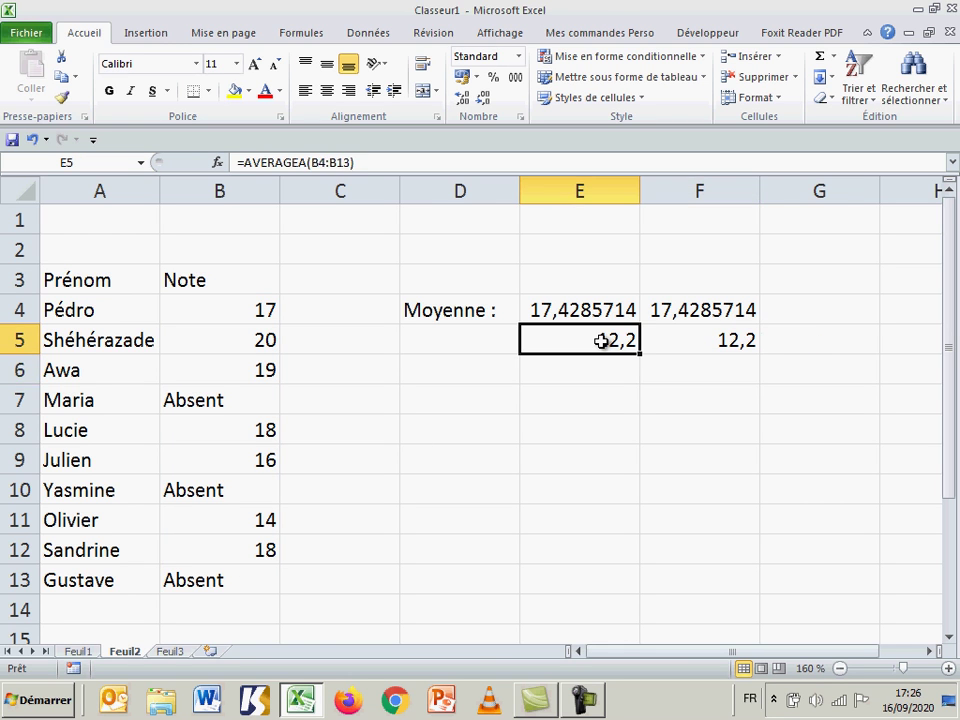
double_click(601, 341)
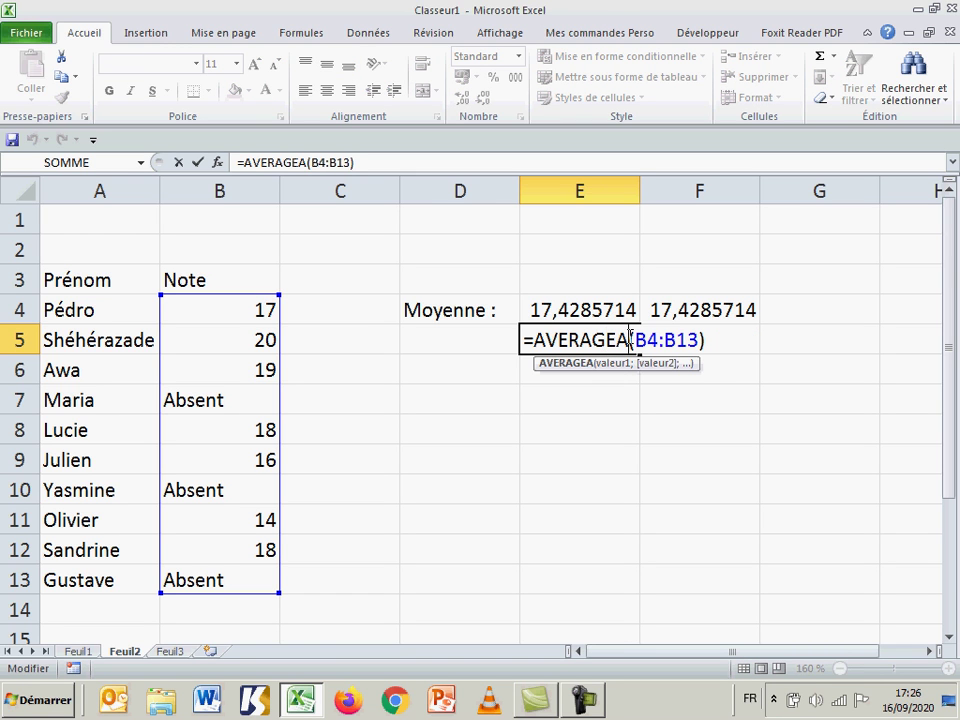
left_click(630, 341)
key("Return")
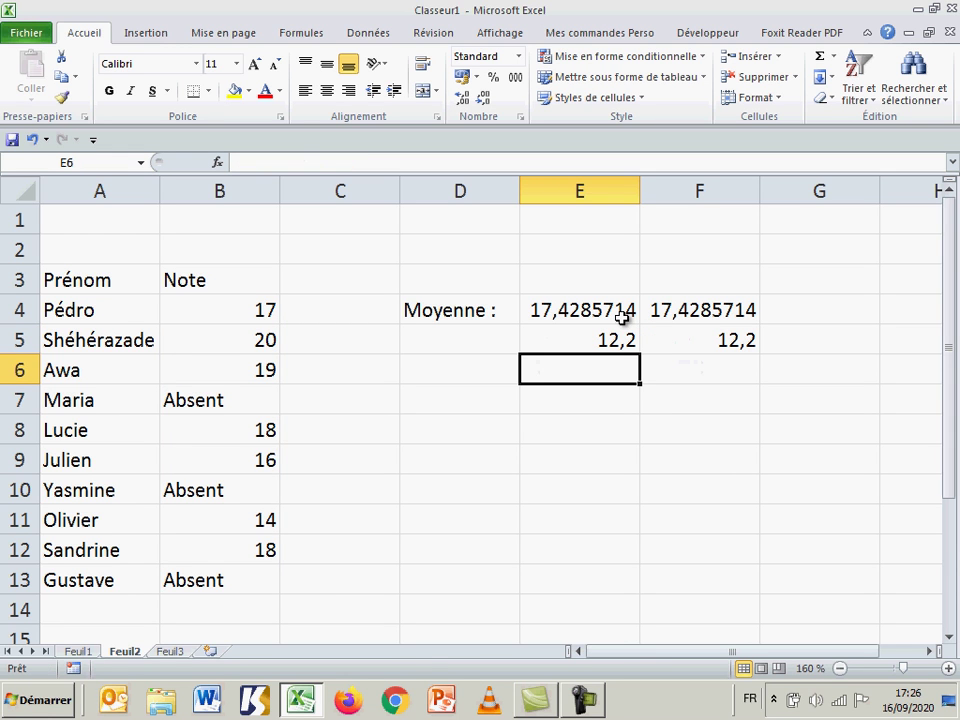
- Enter the label "Note la plus haute :" in cell D6
key("Left")
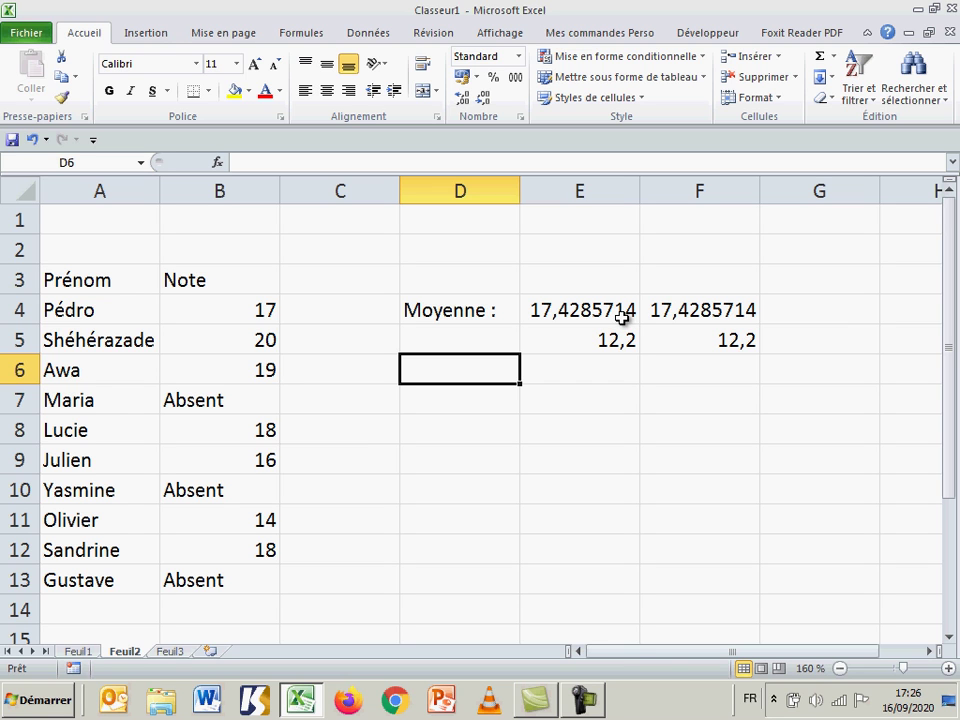
type("N")
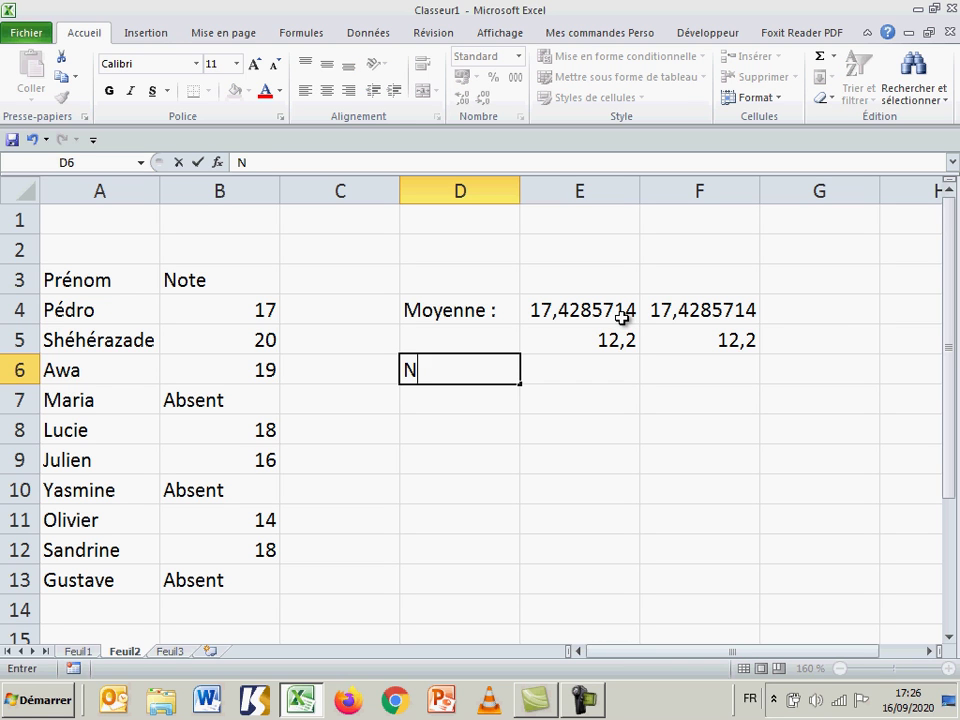
type("ote la plus ")
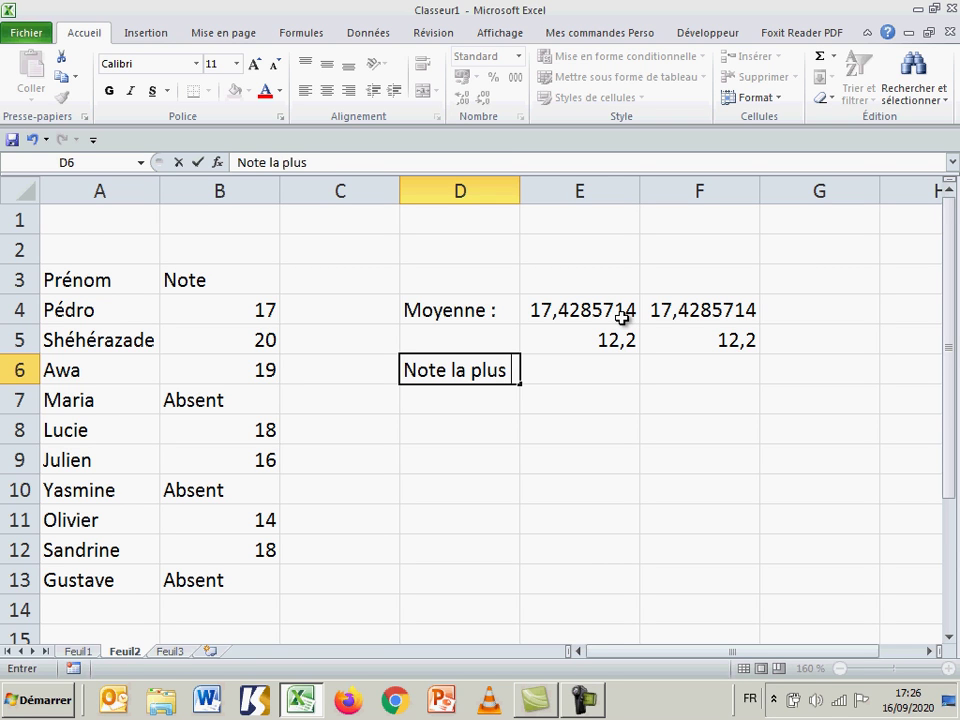
type("haute :")
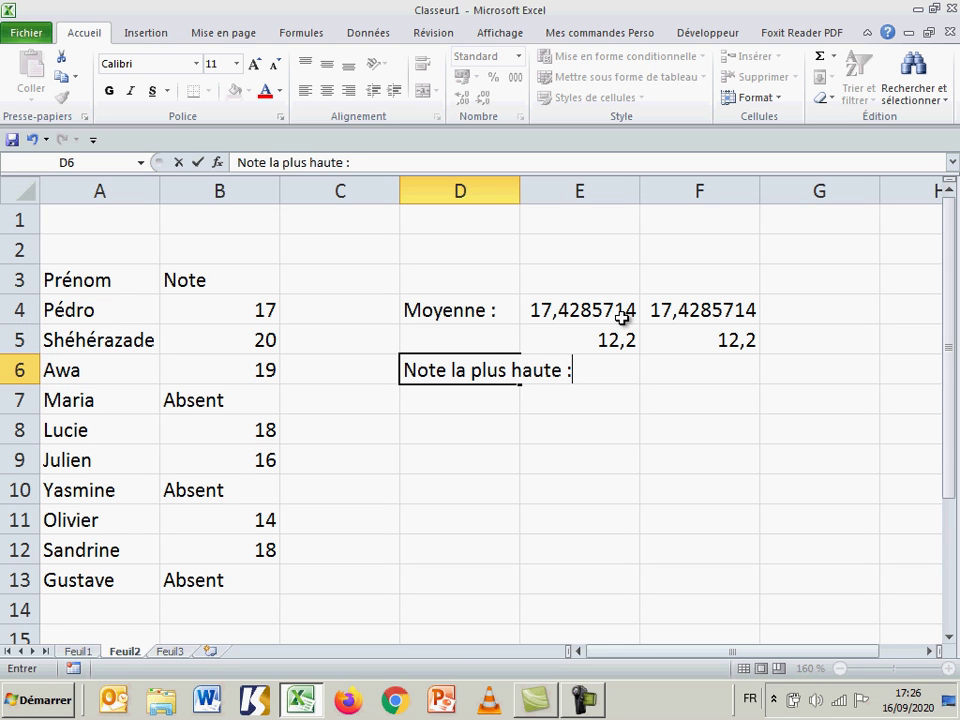
key("Return")
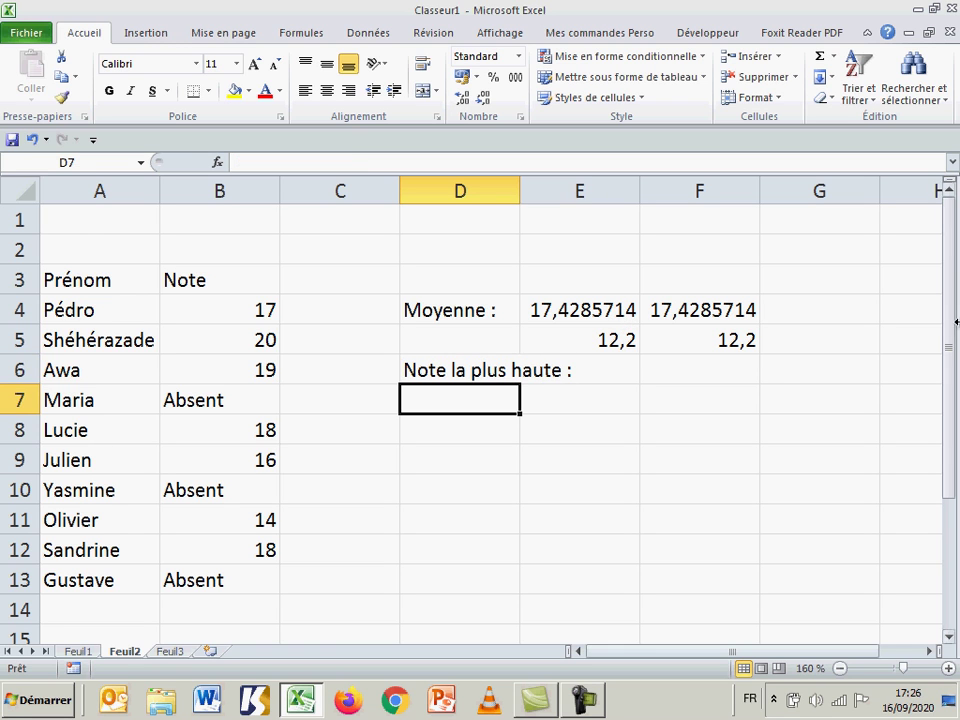
- In F6, compute the highest grade with the formula =MAX(B4:B13)
left_click(735, 369)
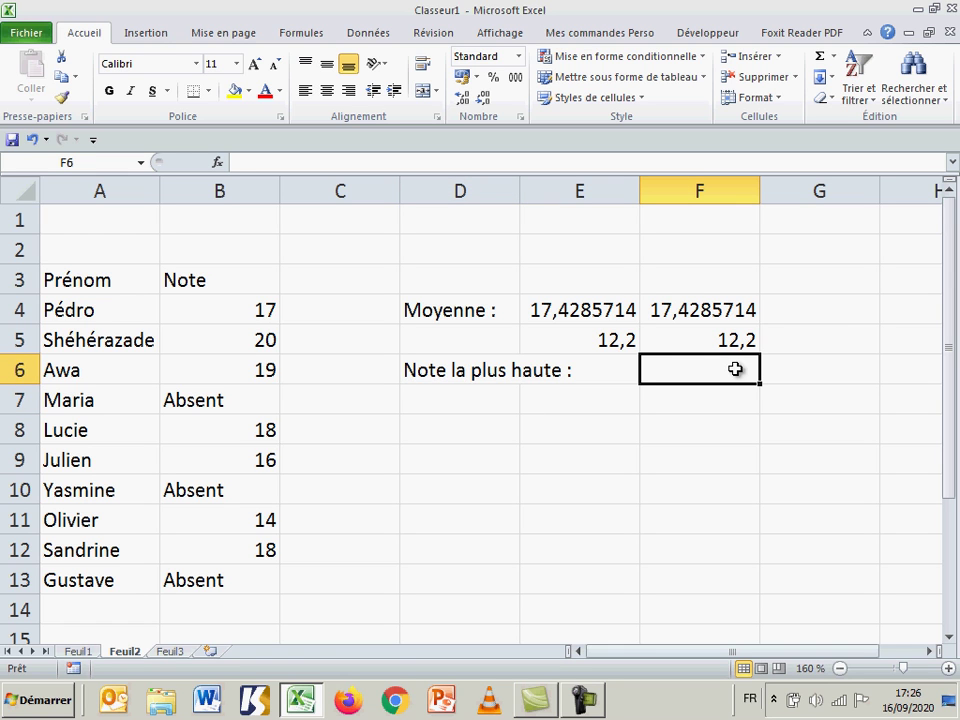
type("=m")
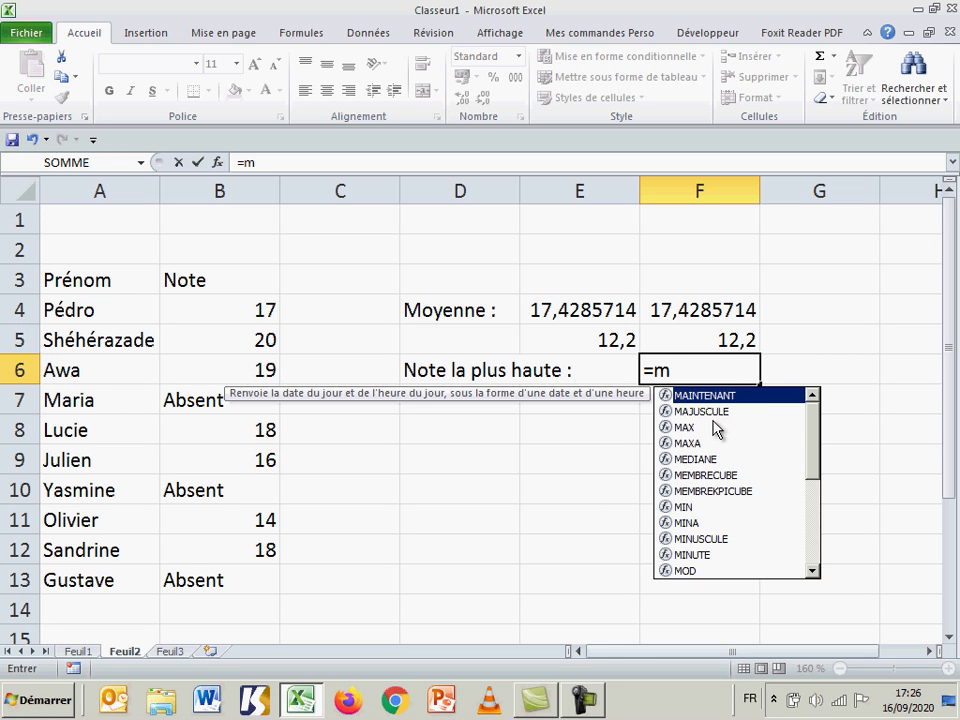
left_click(701, 428)
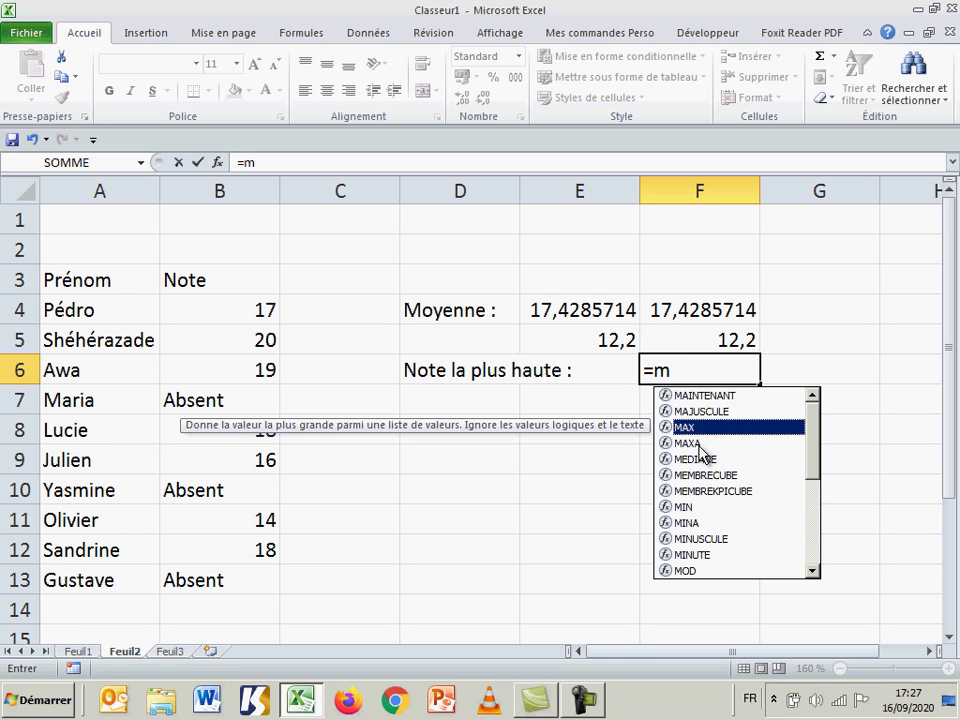
type("a")
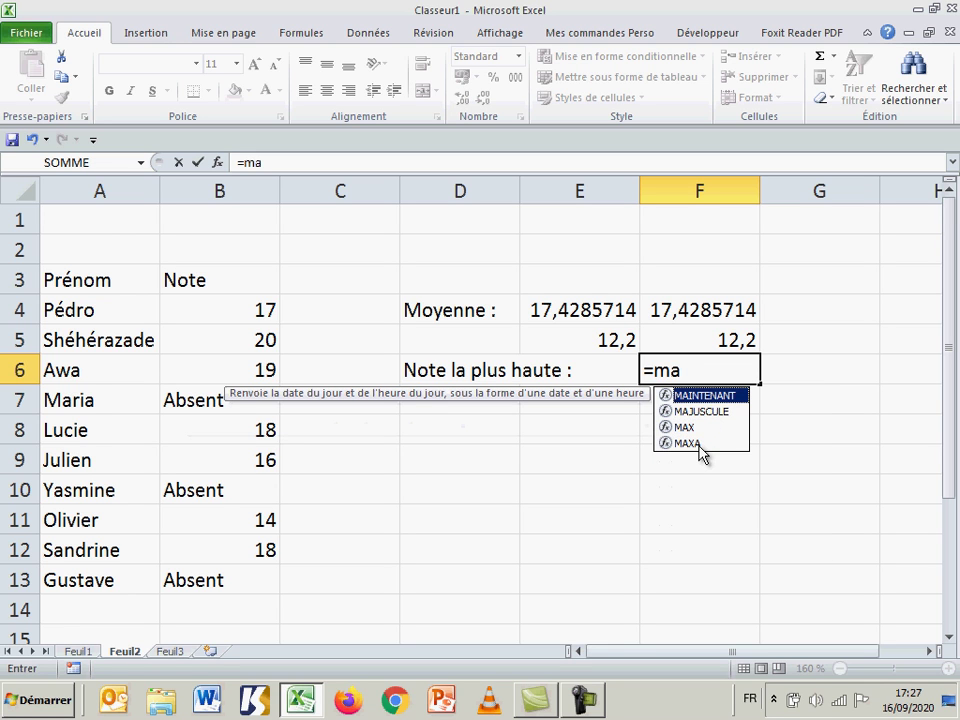
type("x")
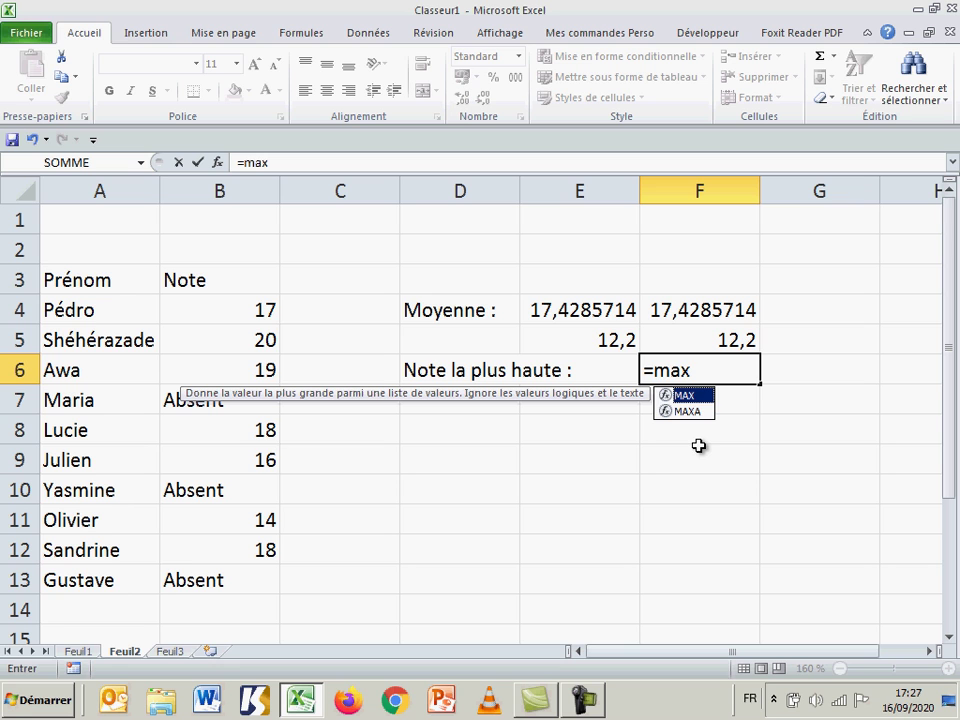
type("(")
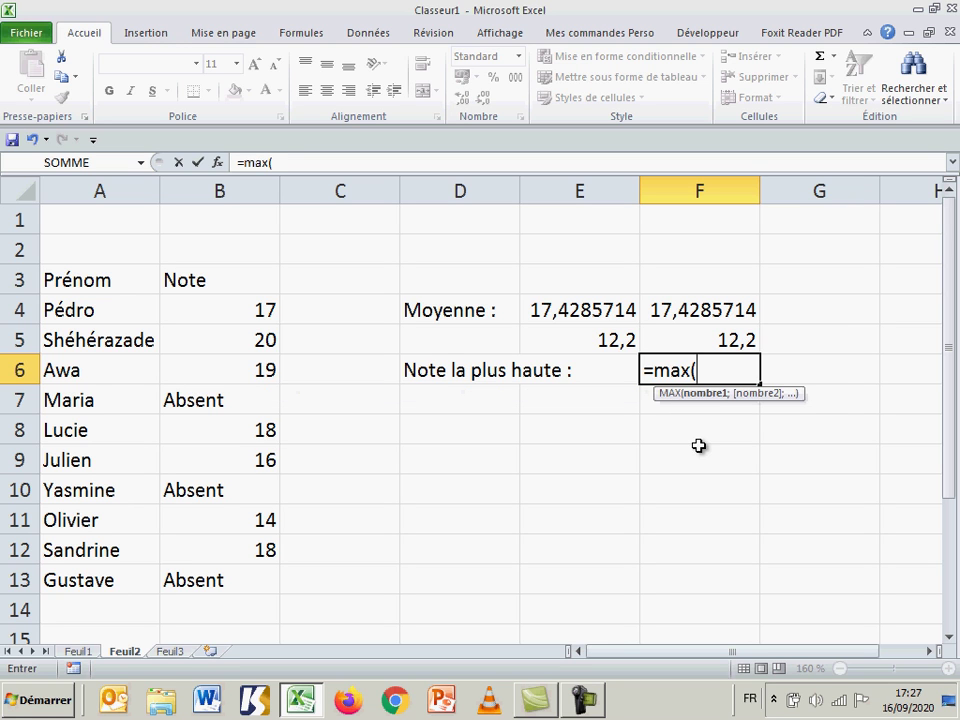
left_click_drag(220, 313, 224, 577)
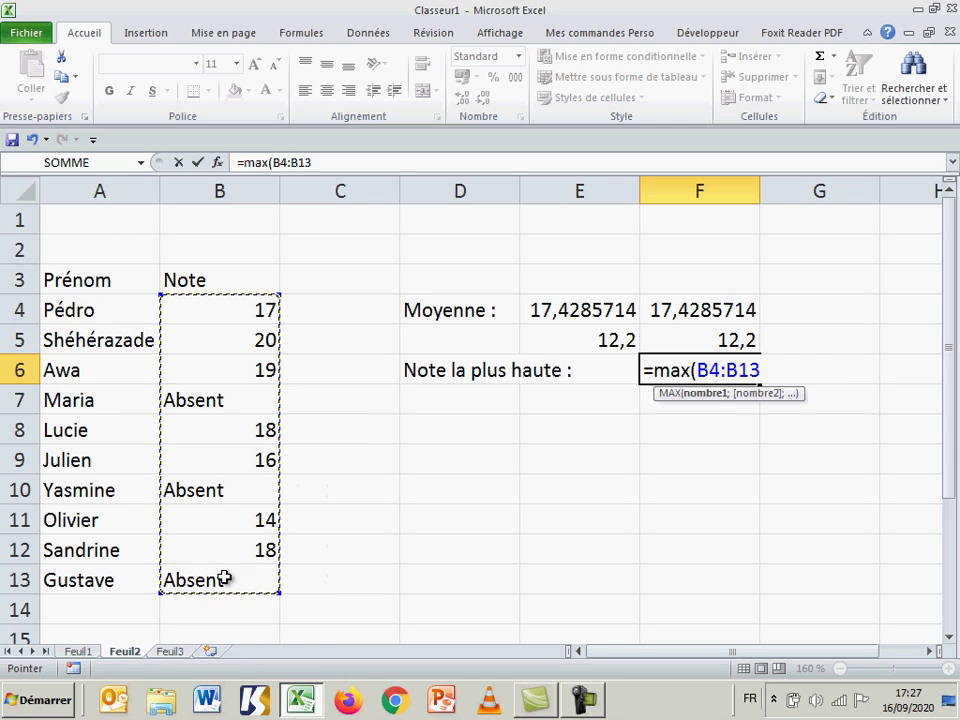
type(")")
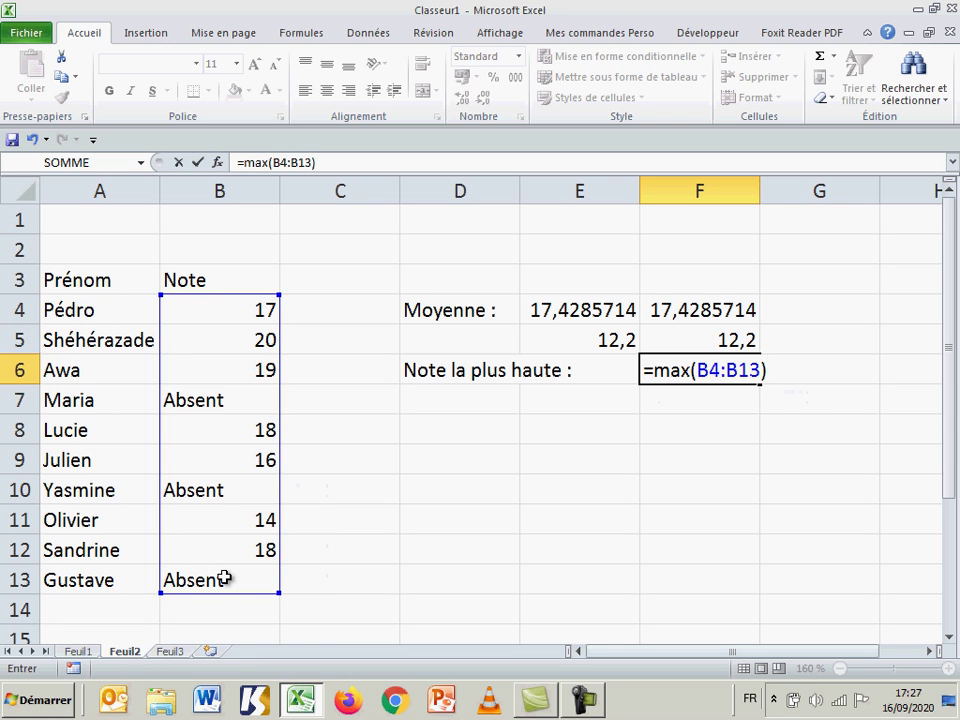
key("Return")
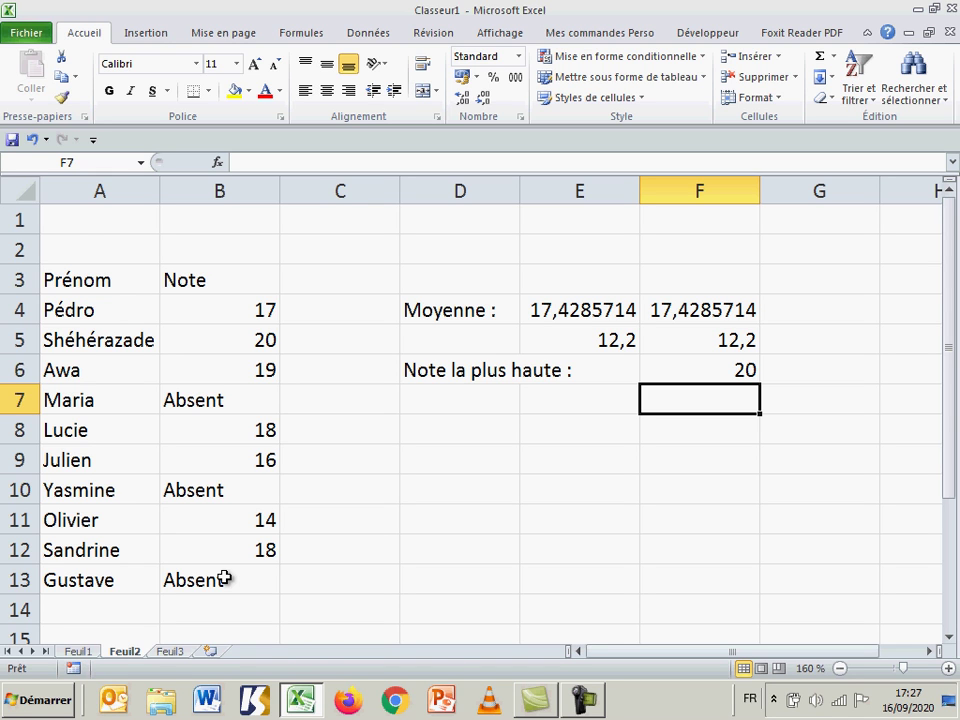
- Enter the label "Noye la plus basse :" in cell D7
left_click(436, 399)
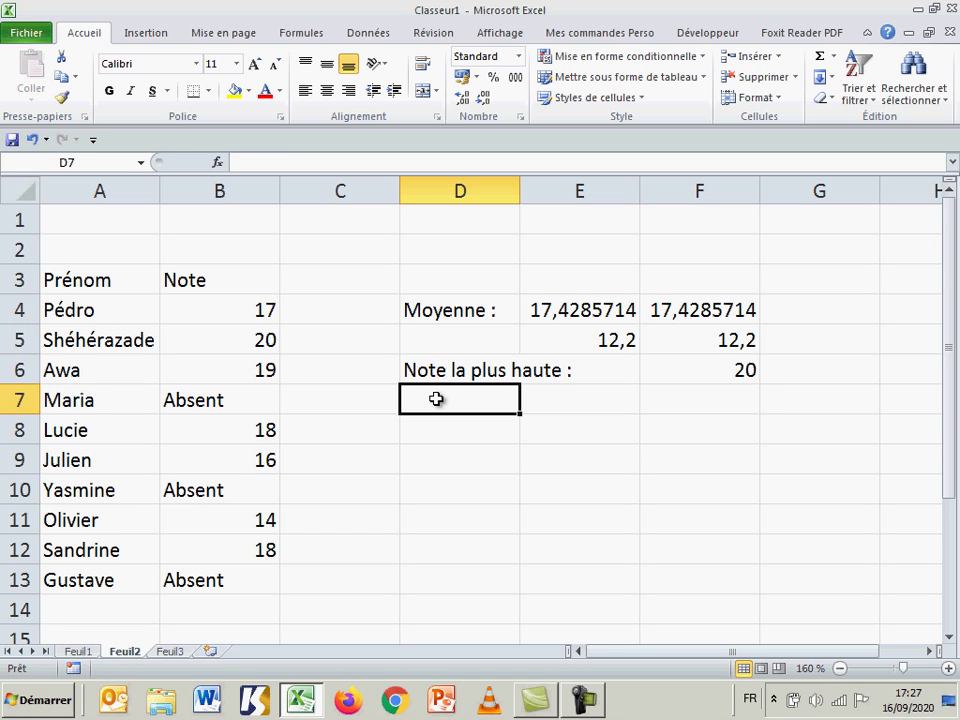
type("Noy")
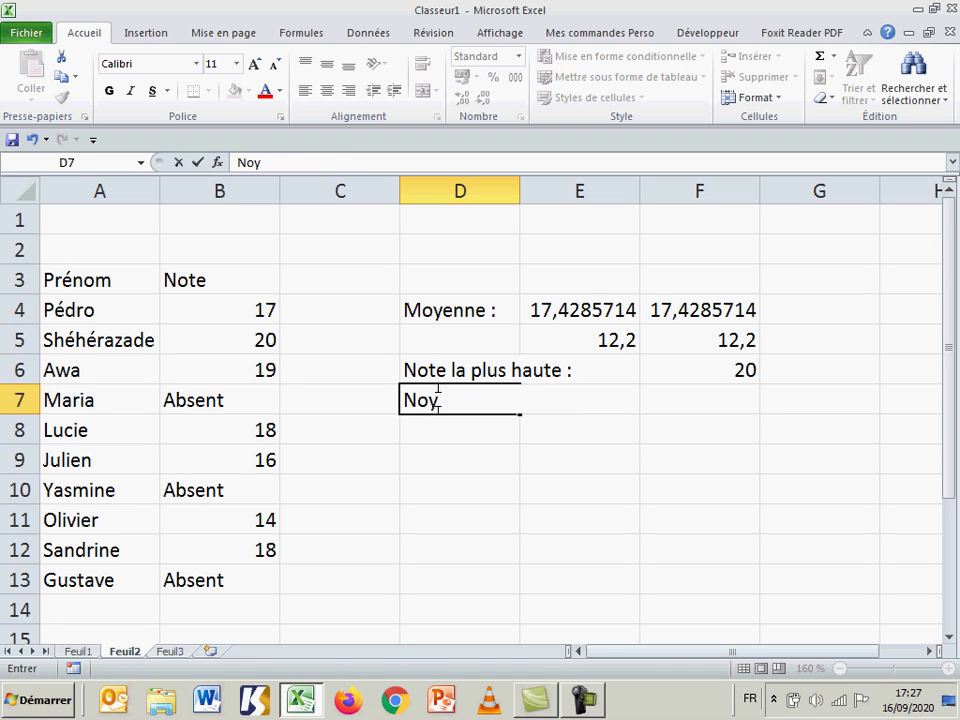
type("e la plus b")
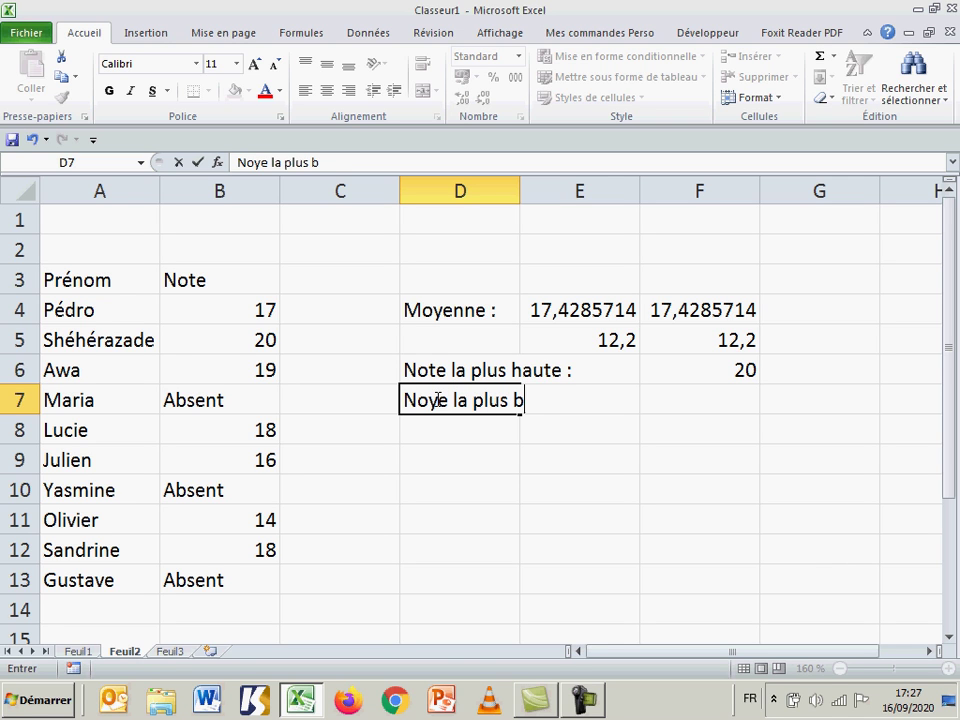
type("asse :")
key("Tab")
- In F7, compute the lowest grade while ignoring the absences with the formula =MIN(B4:B13)
key("Tab")
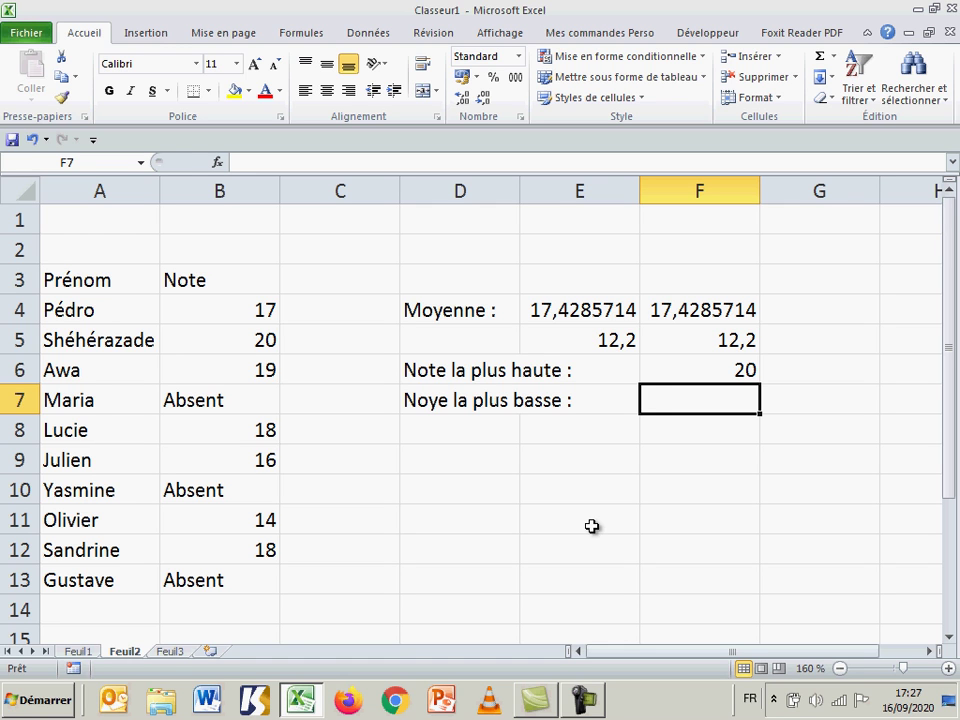
type("=")
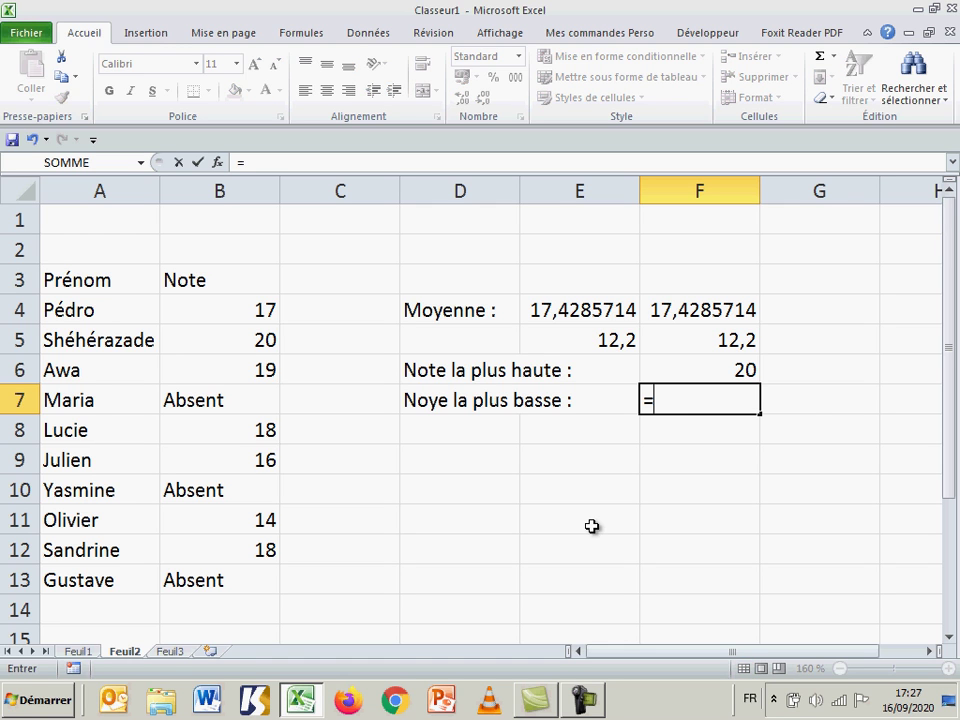
type("m")
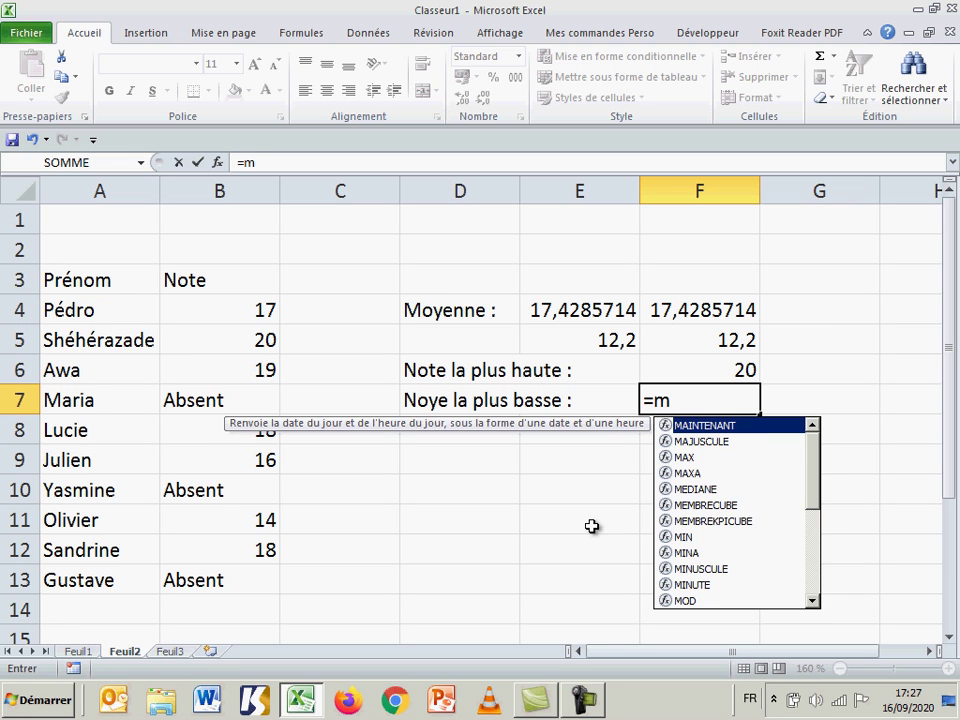
type("in")
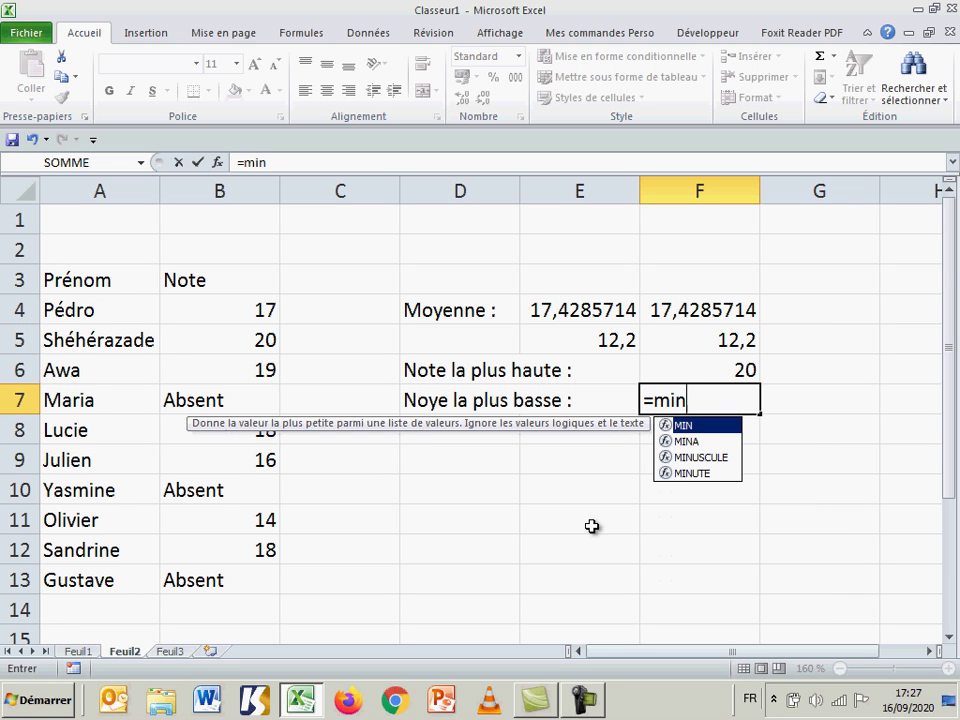
type("(")
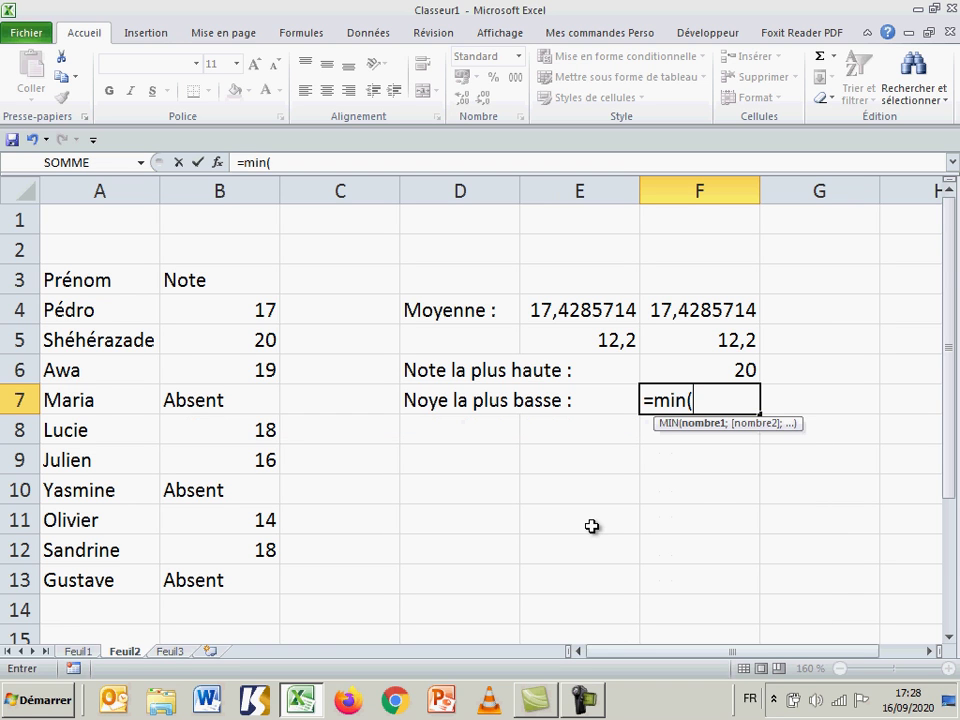
left_click(240, 311)
left_click_drag(240, 311, 222, 589)
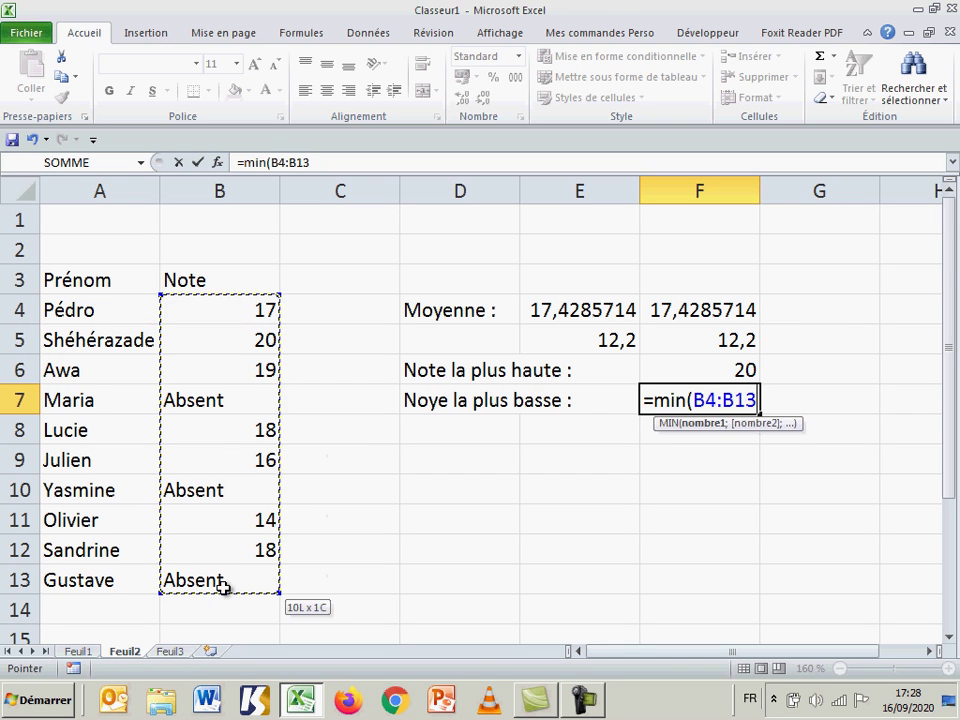
key("Return")
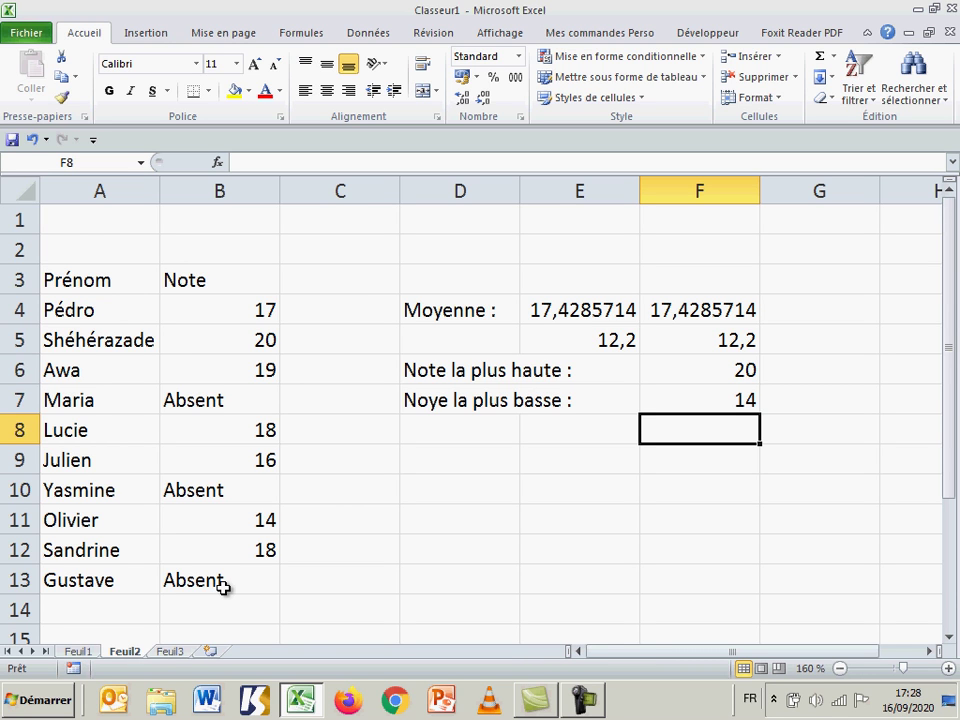
- In G7, compute the lowest value with text entries counted, using the formula =MINA(B4:B13)
left_click(820, 403)
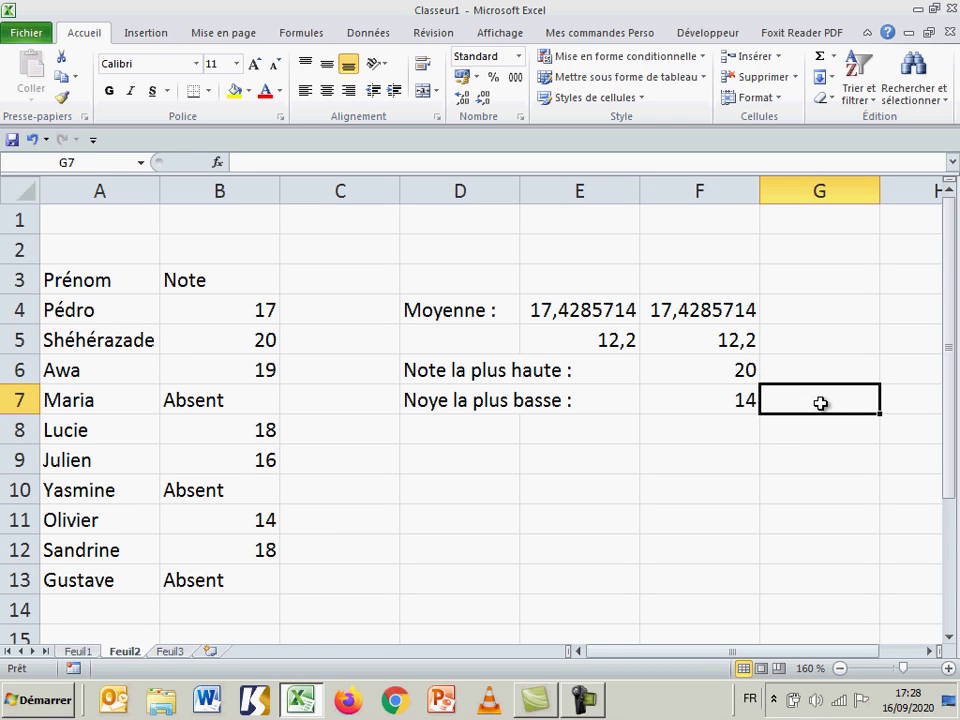
type("=m")
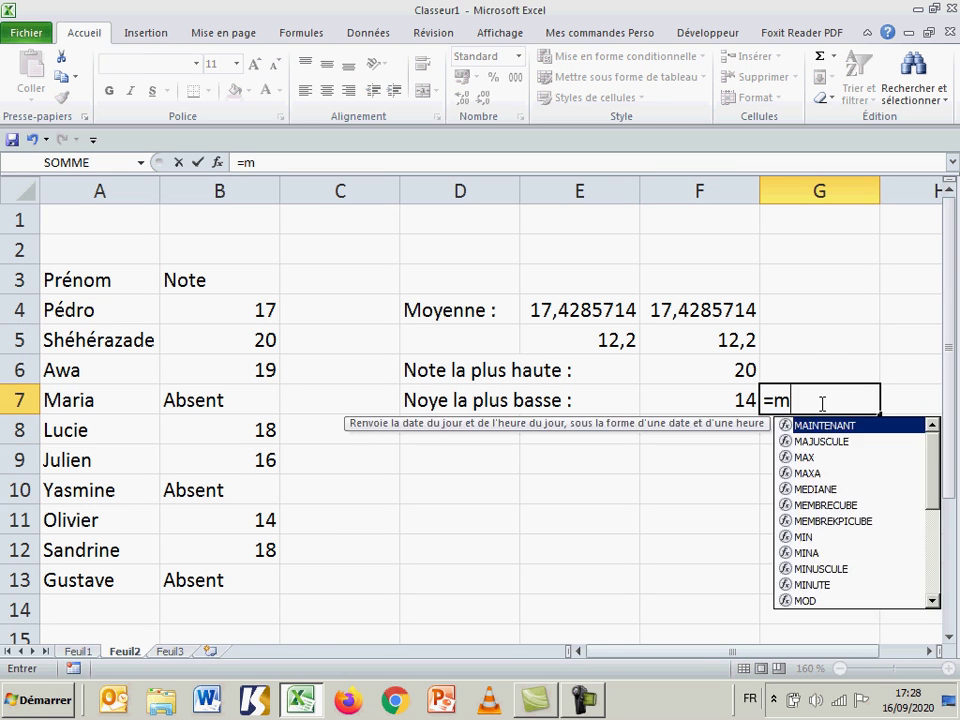
type("ina")
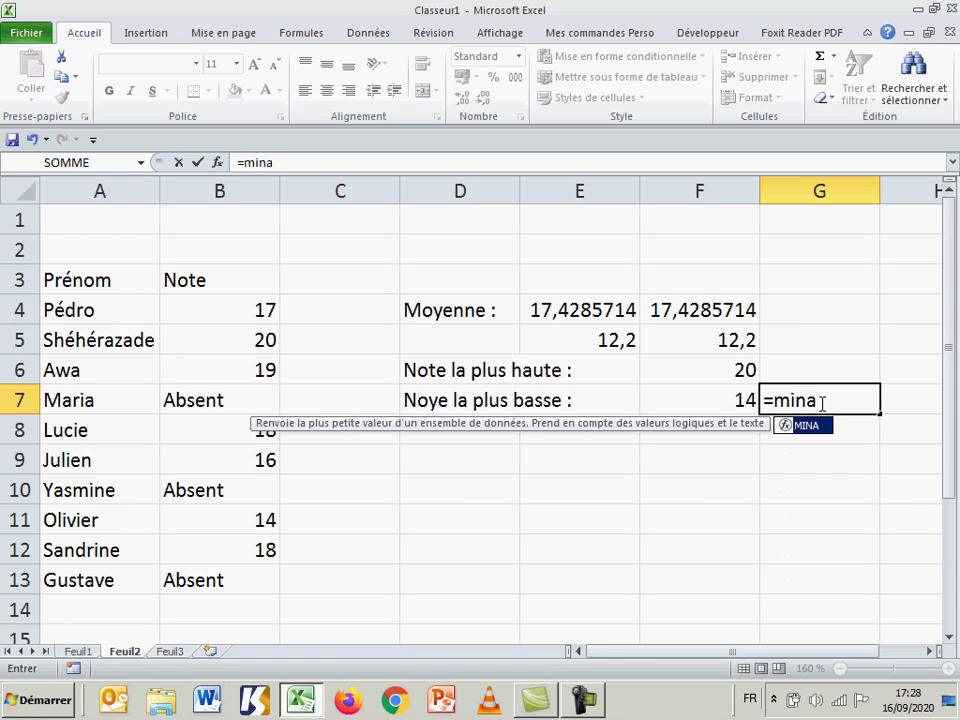
type("(")
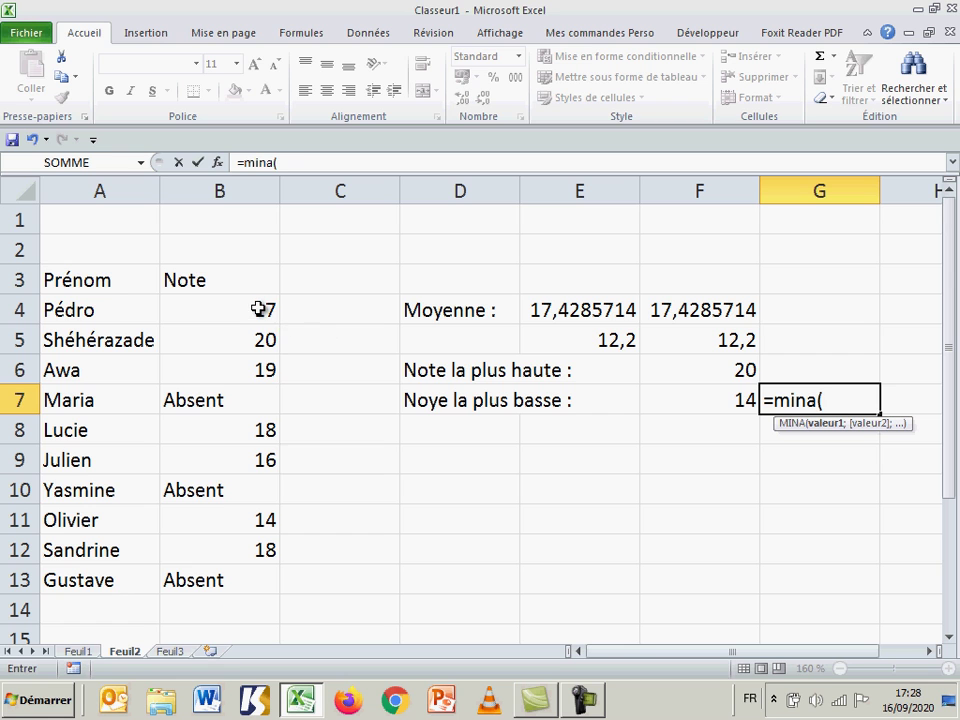
left_click_drag(259, 309, 259, 581)
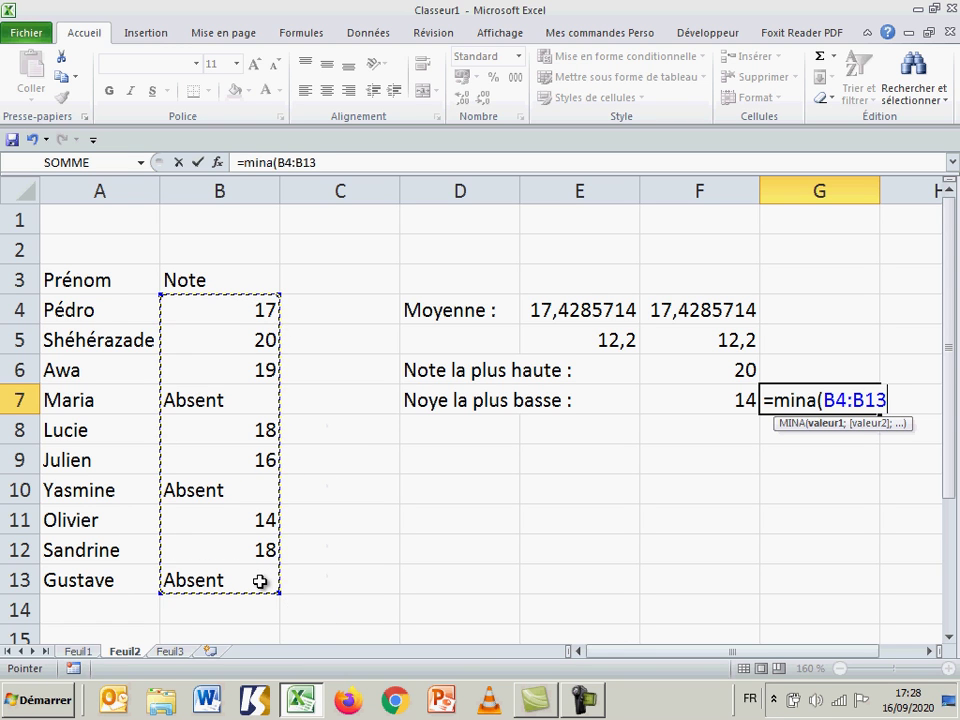
key("Return")
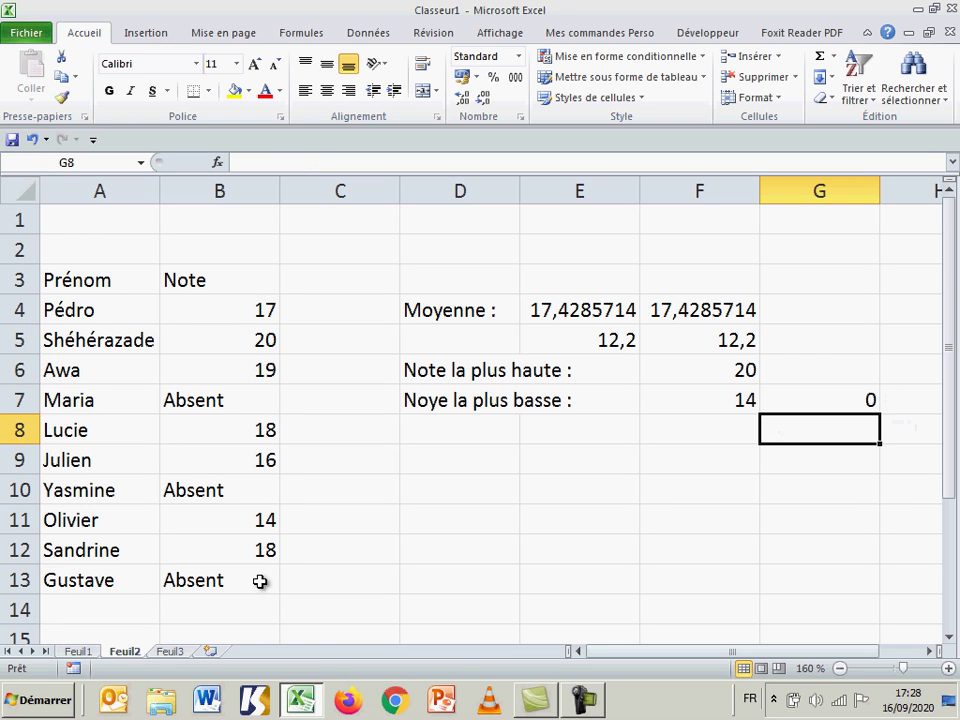
- Correct the spelling of the label in D7 to "Note la plus basse :"
left_click(425, 400)
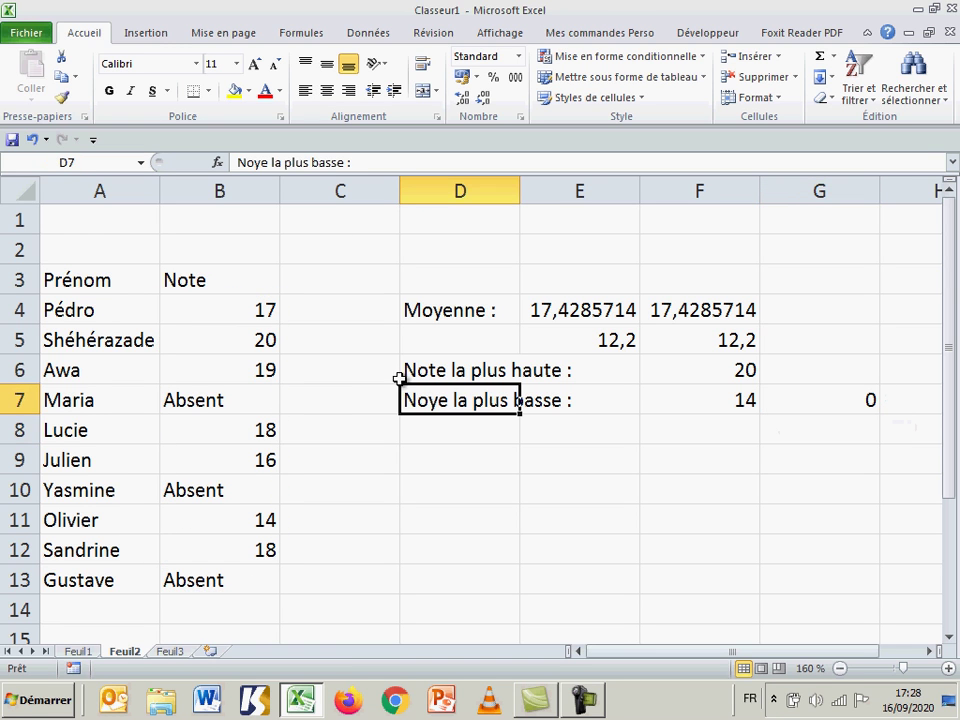
left_click(264, 162)
key("BackSpace")
type("t")
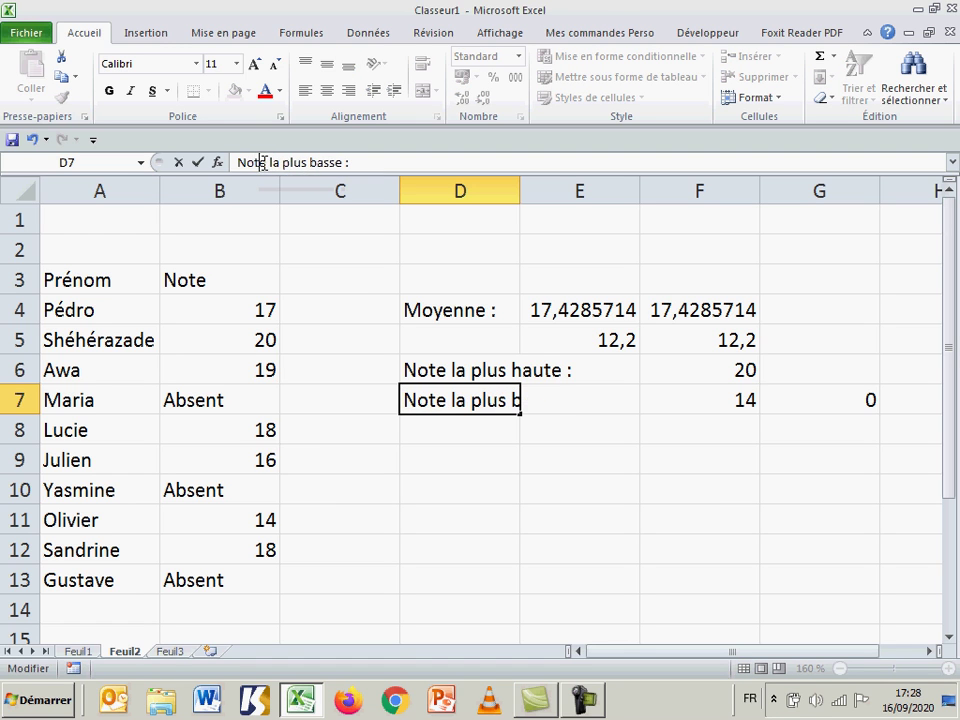
key("Return")
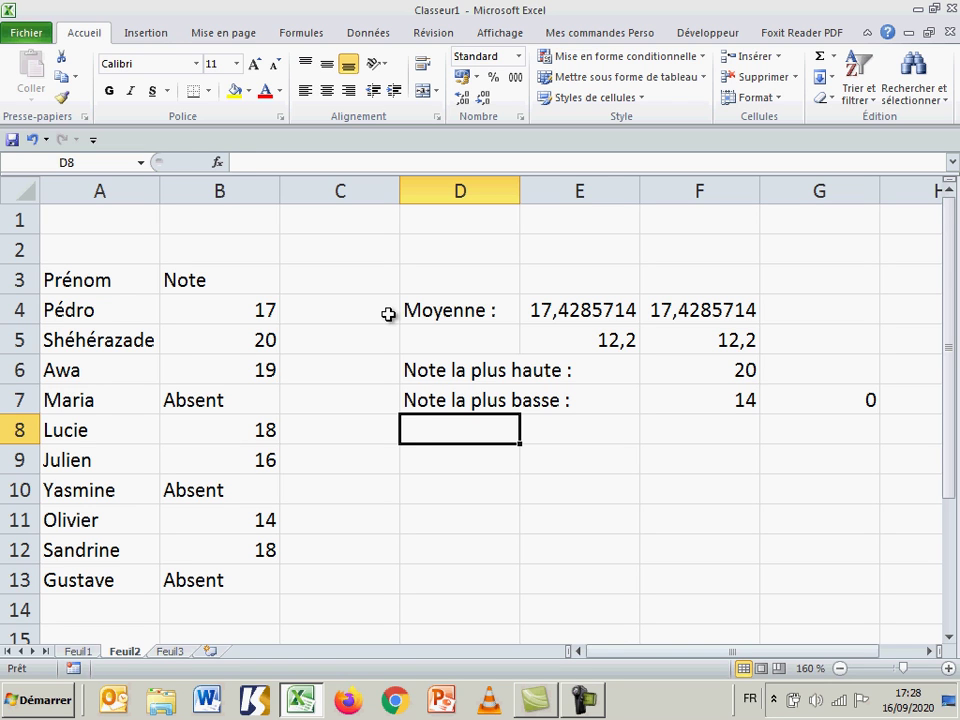
- Enter the label "Nombre de notes :" in cell D8
type("Nom")
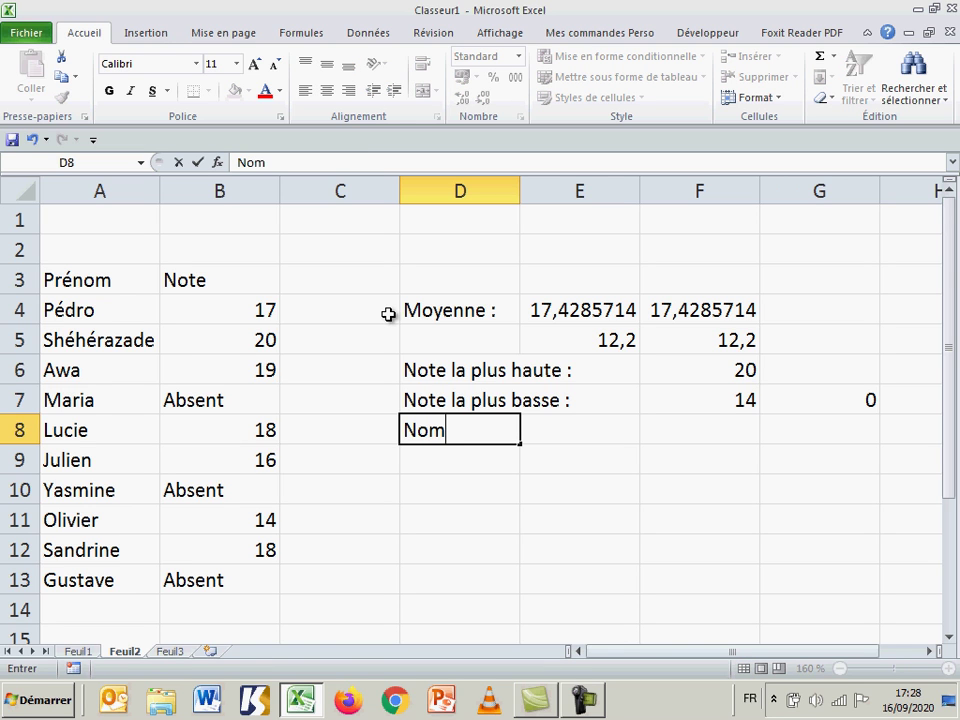
type("bre de ")
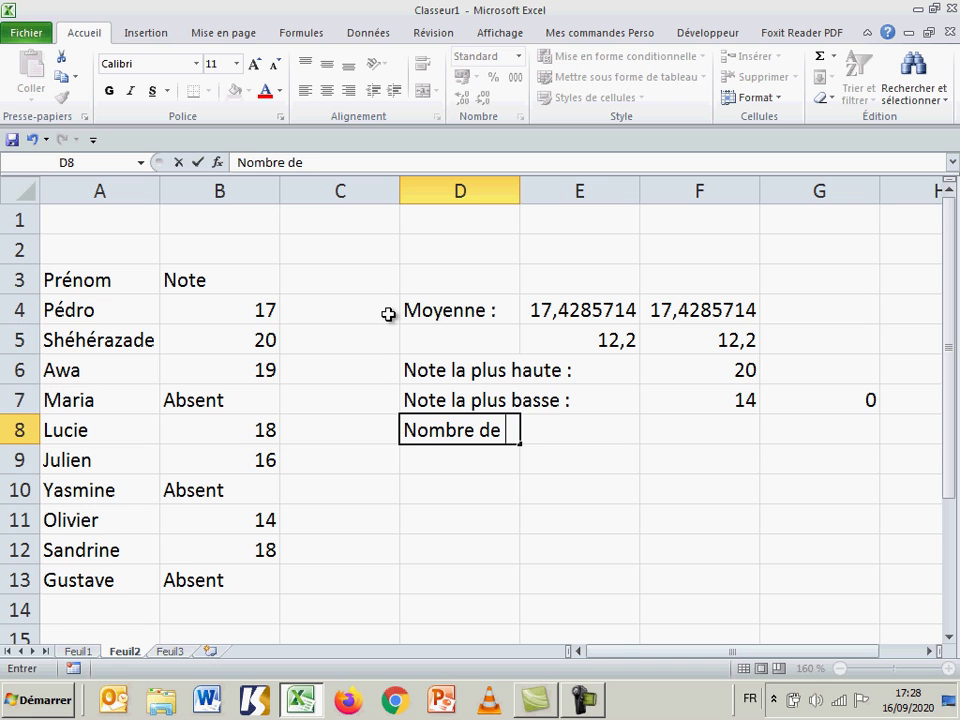
type("notes ")
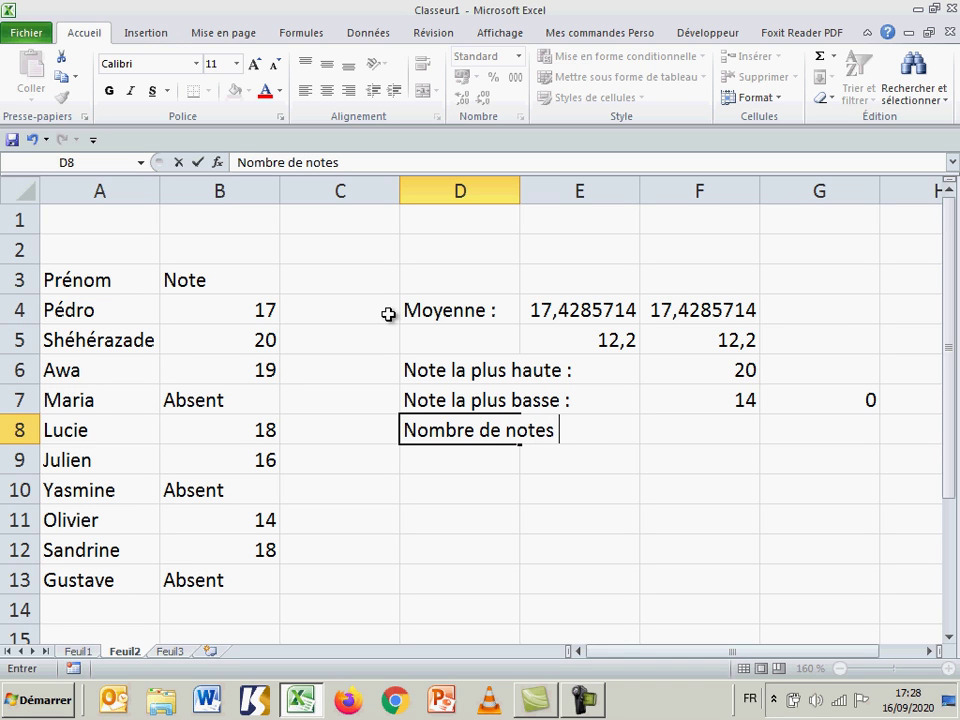
type(":")
key("Tab")
- In F8, count the numeric grades with the formula =NB(B4:B13)
key("Tab")
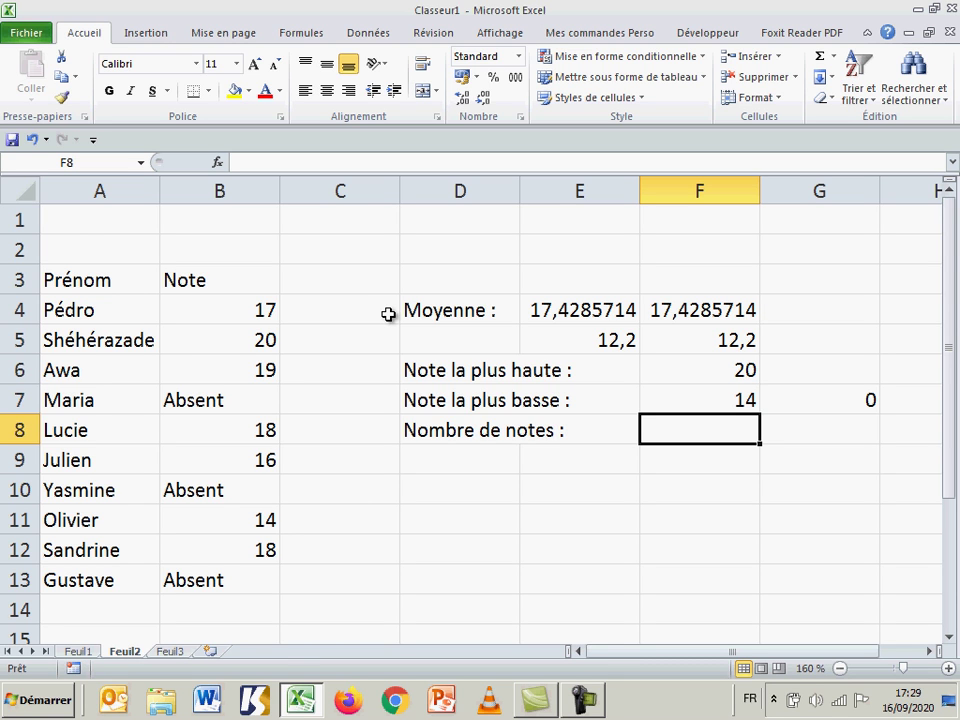
type("=nb")
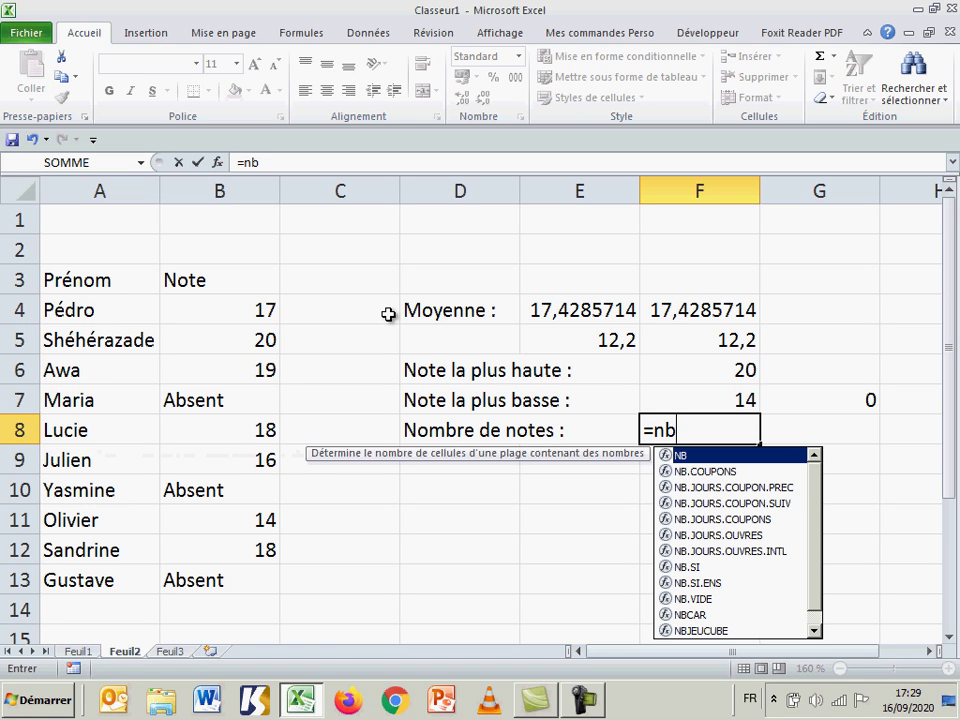
type("(")
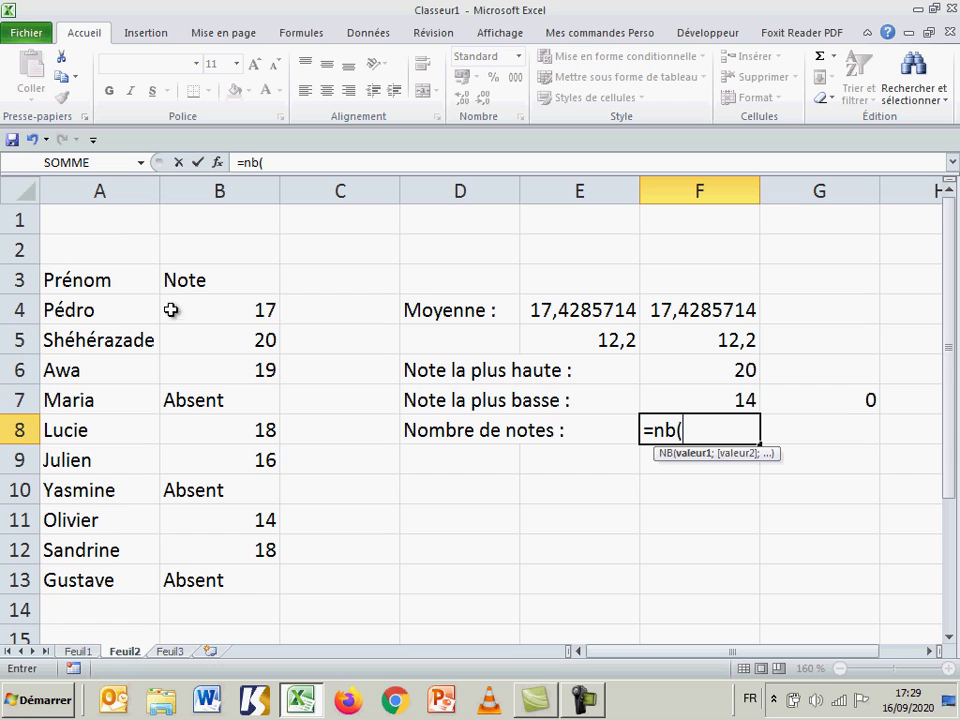
left_click_drag(199, 309, 199, 580)
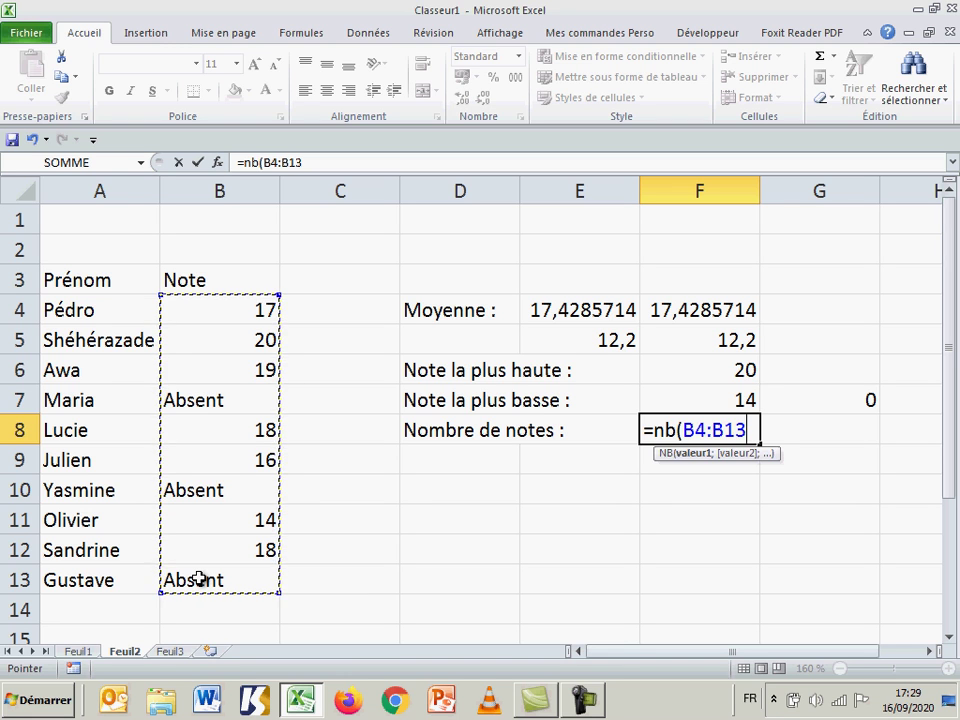
key("Return")
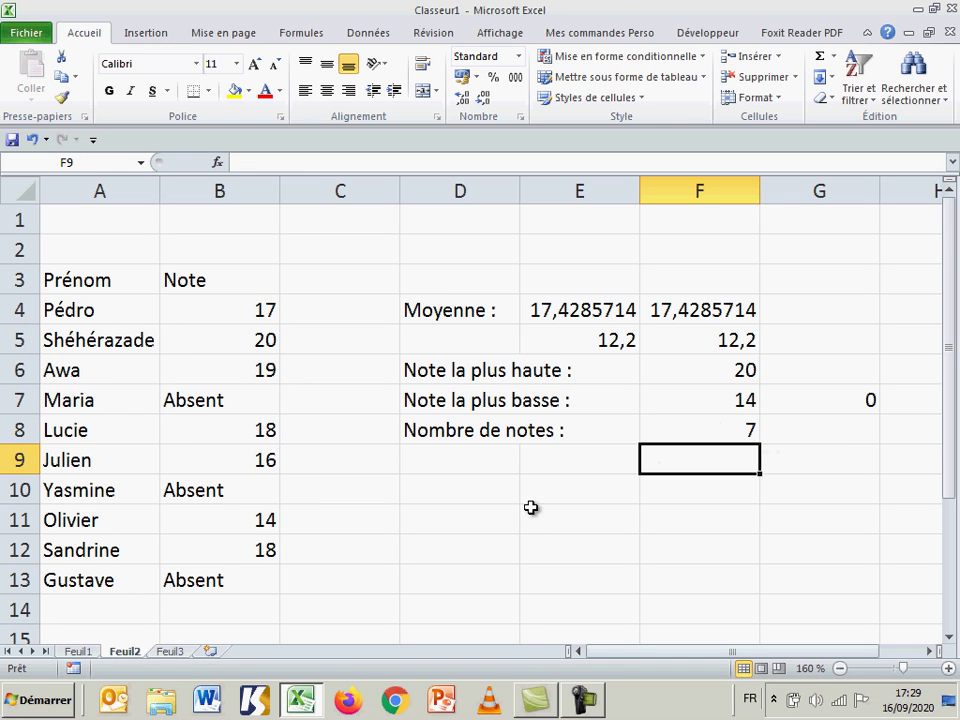
left_click(723, 424)
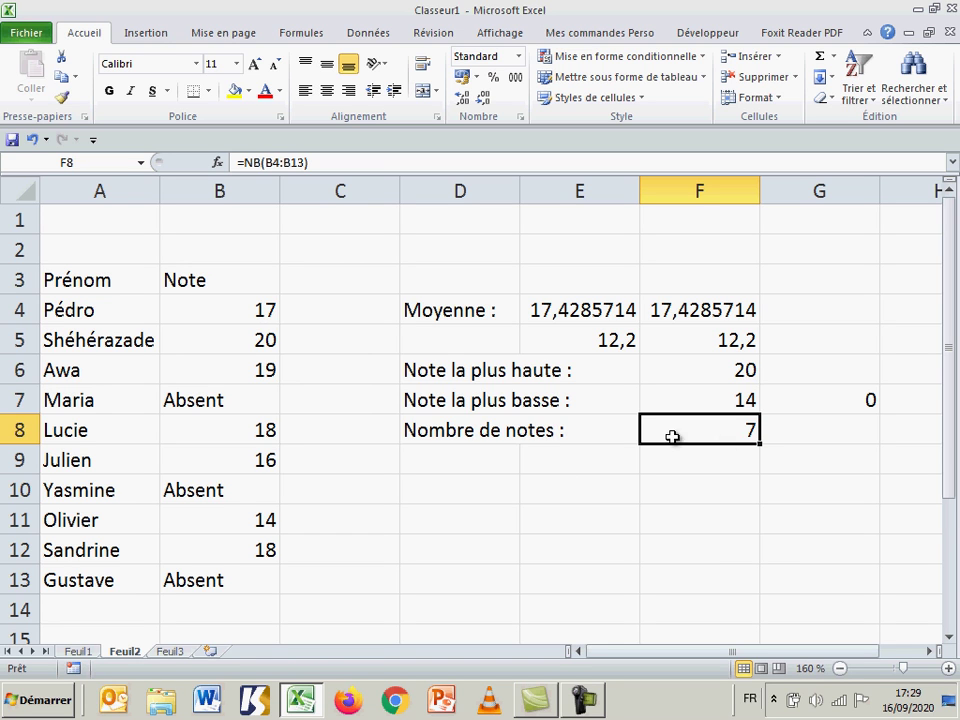
- Try the date 16/9/2020 in B10 in place of the absence, and undo that entry
left_click(238, 490)
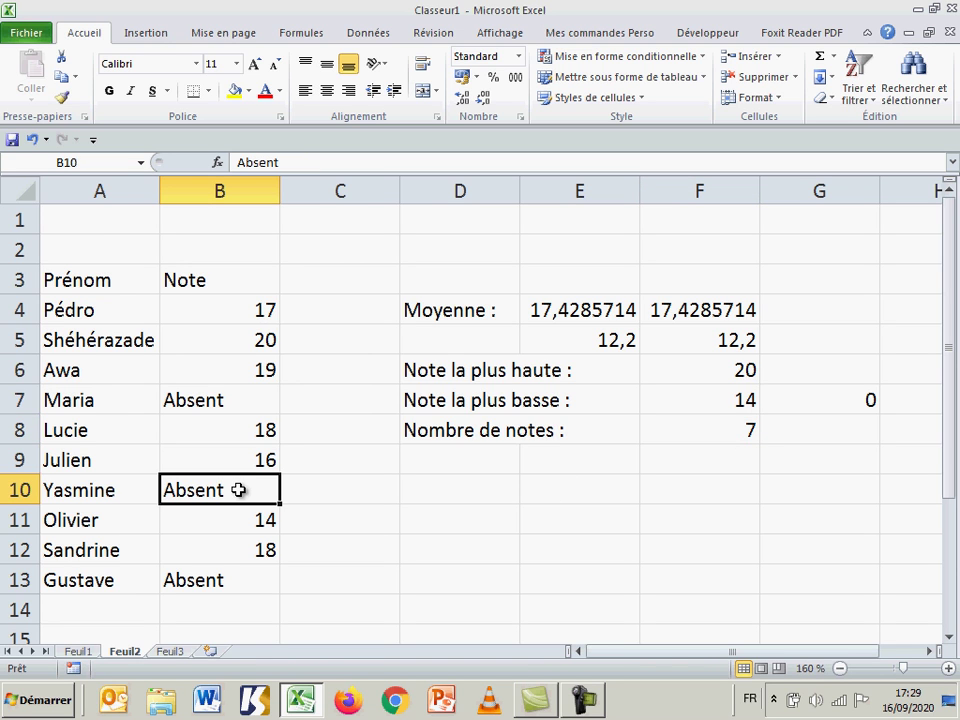
type("1")
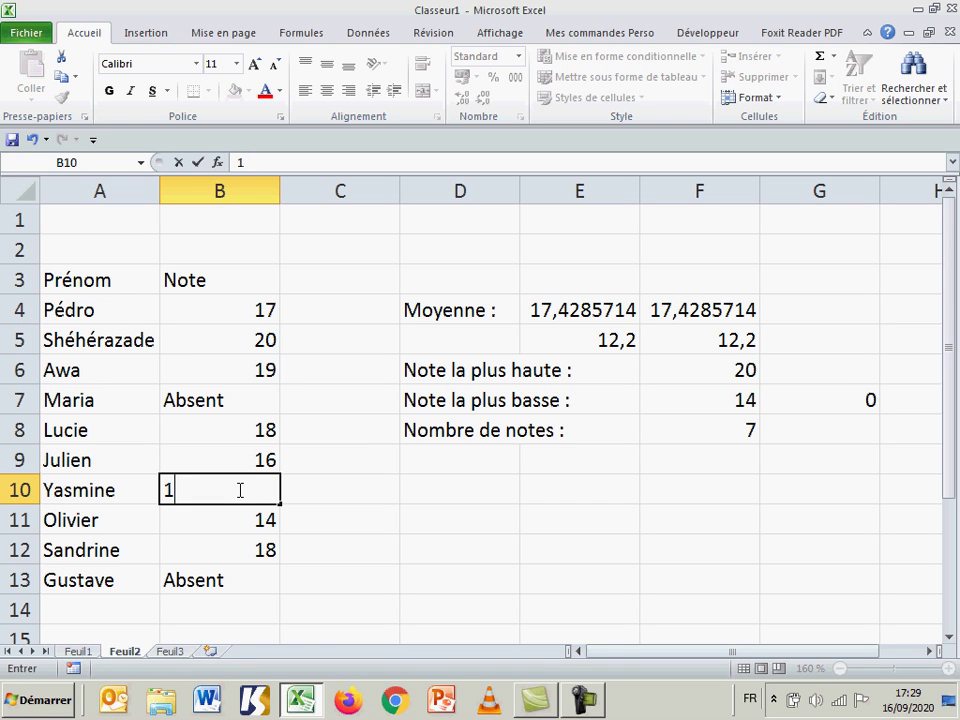
type("6/9/")
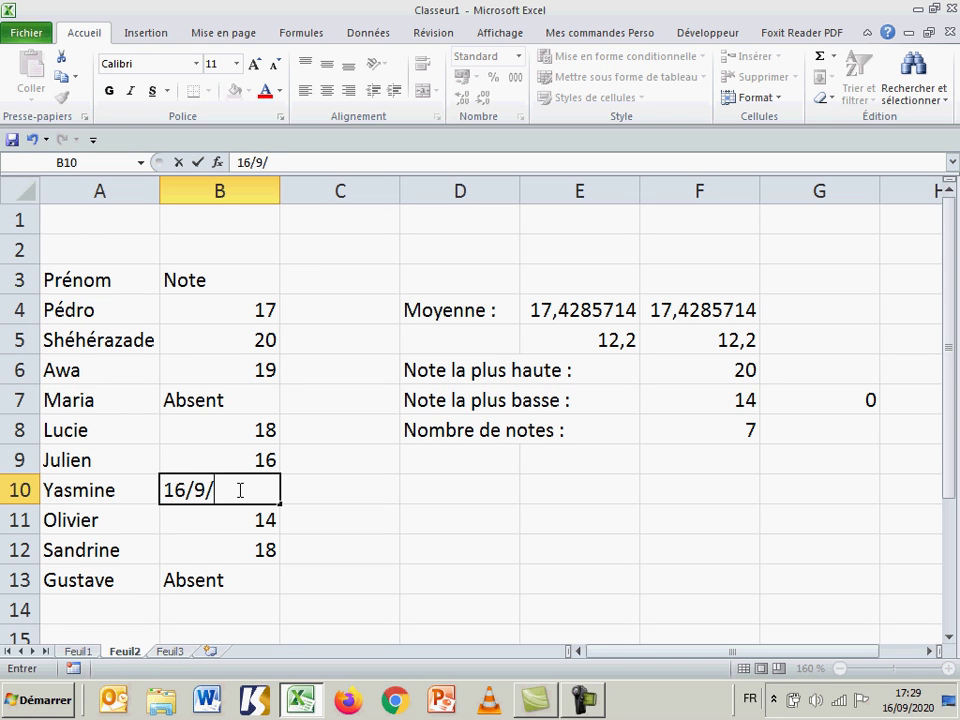
type("2020")
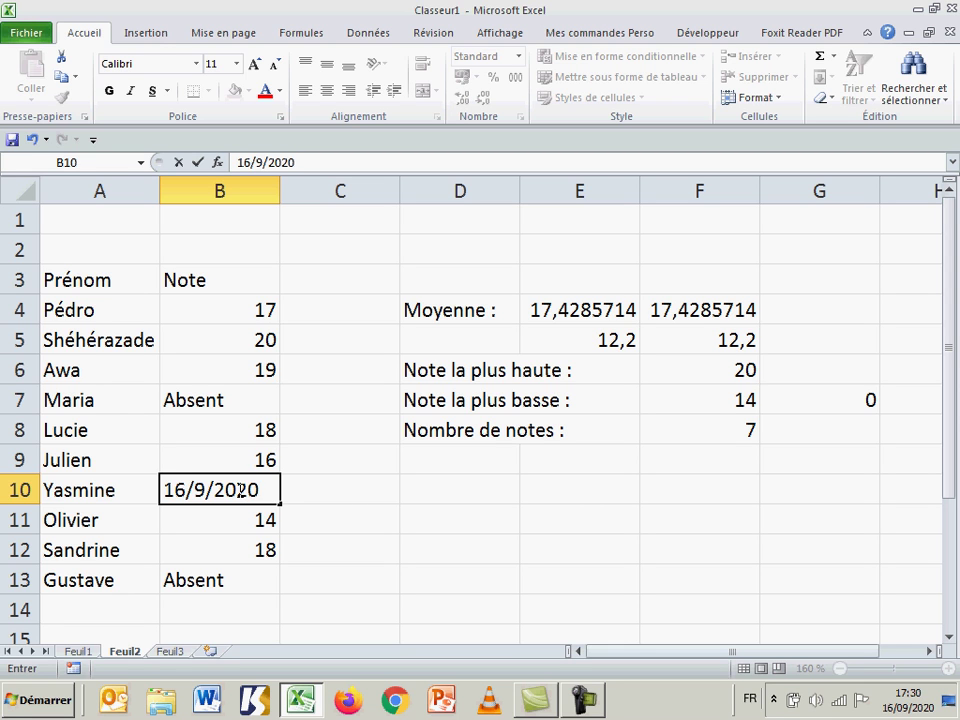
key("Return")
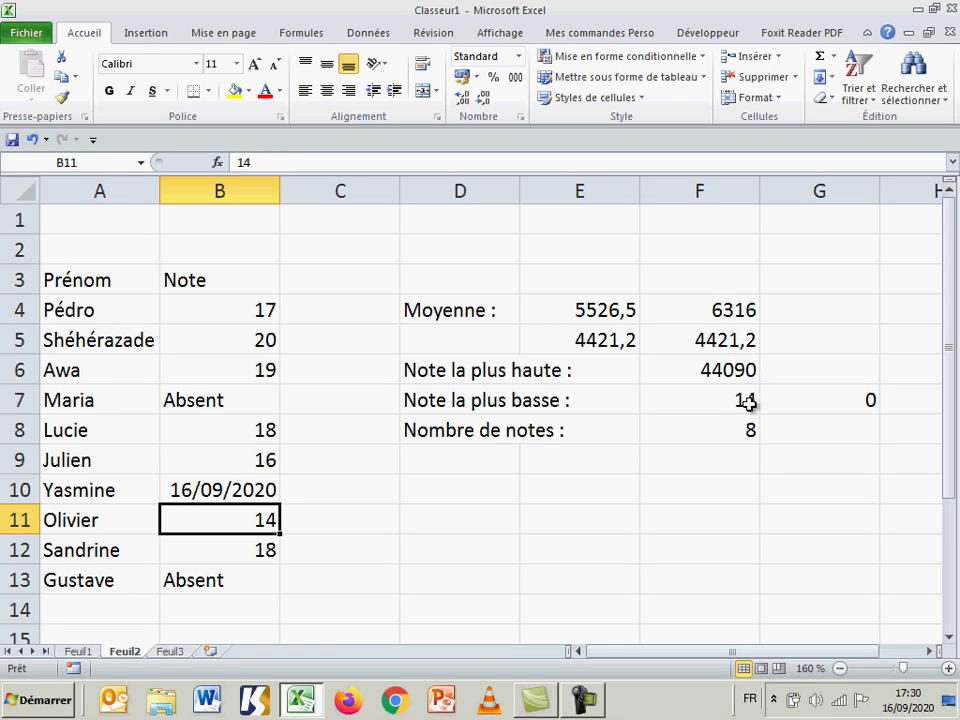
left_click(250, 489)
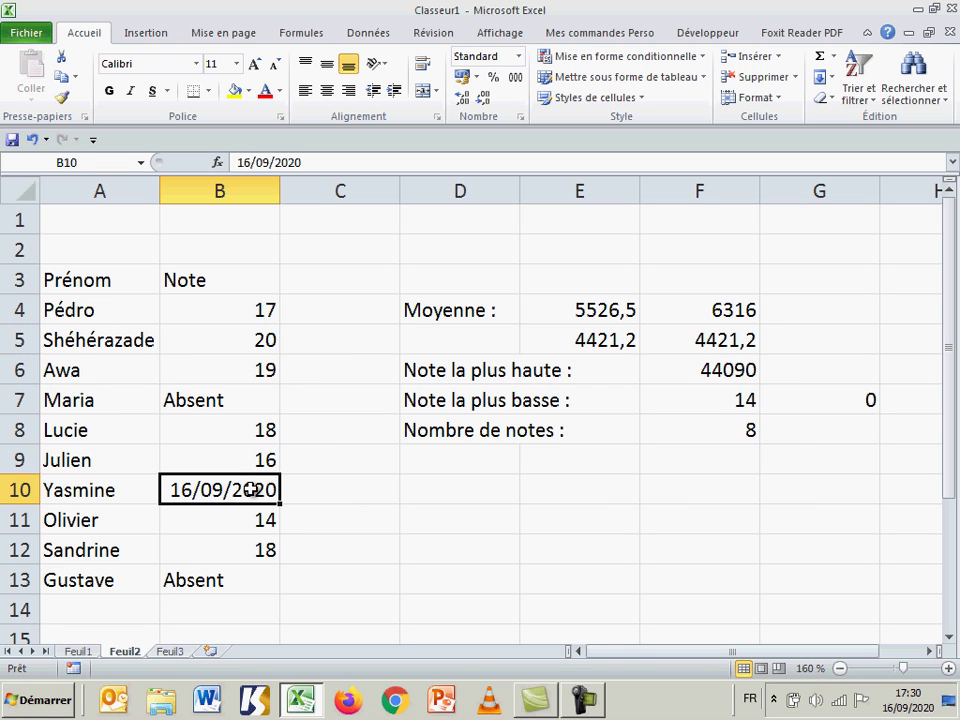
left_click(33, 141)
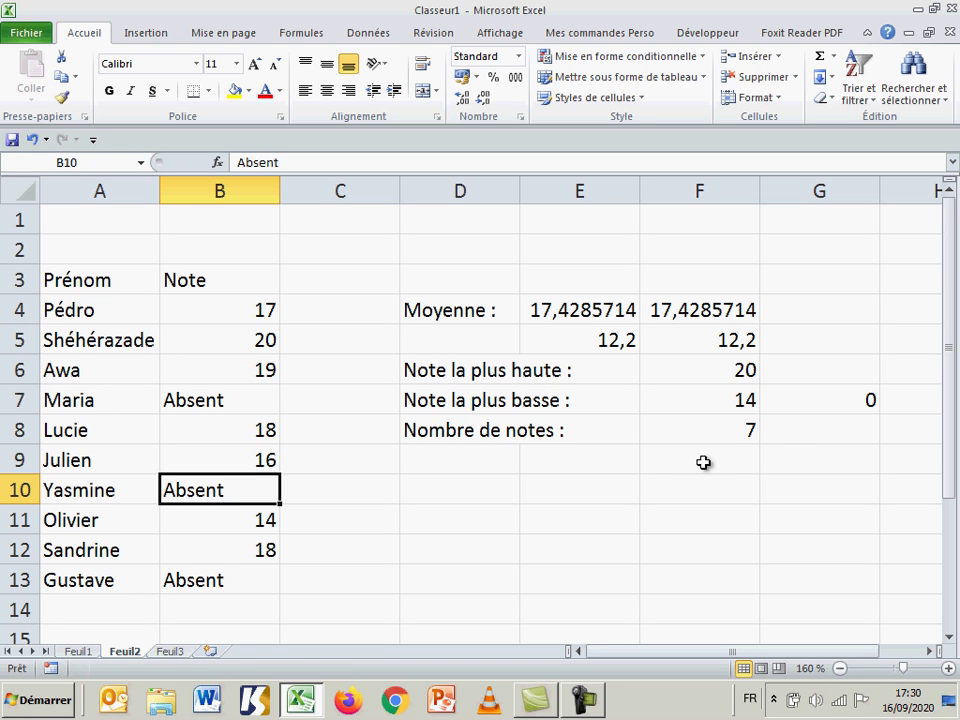
- In F9, count all non-empty cells of the grades column, absences included, with the formula =NBVAL(B4:B13)
left_click(703, 462)
type("=nb")
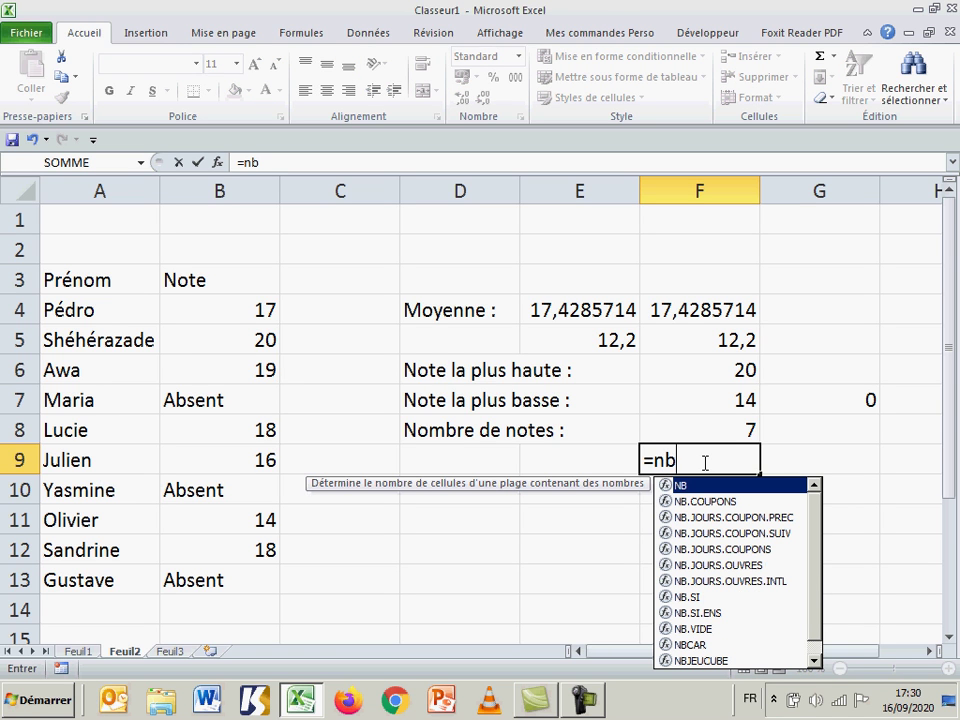
type("v")
key("Tab")
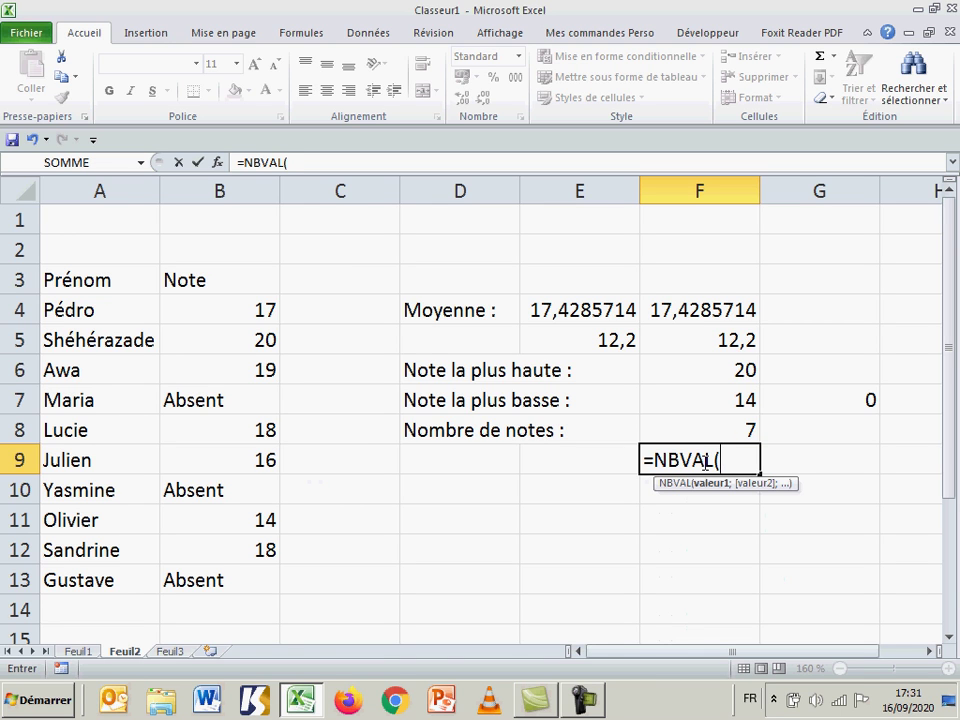
left_click_drag(253, 309, 248, 578)
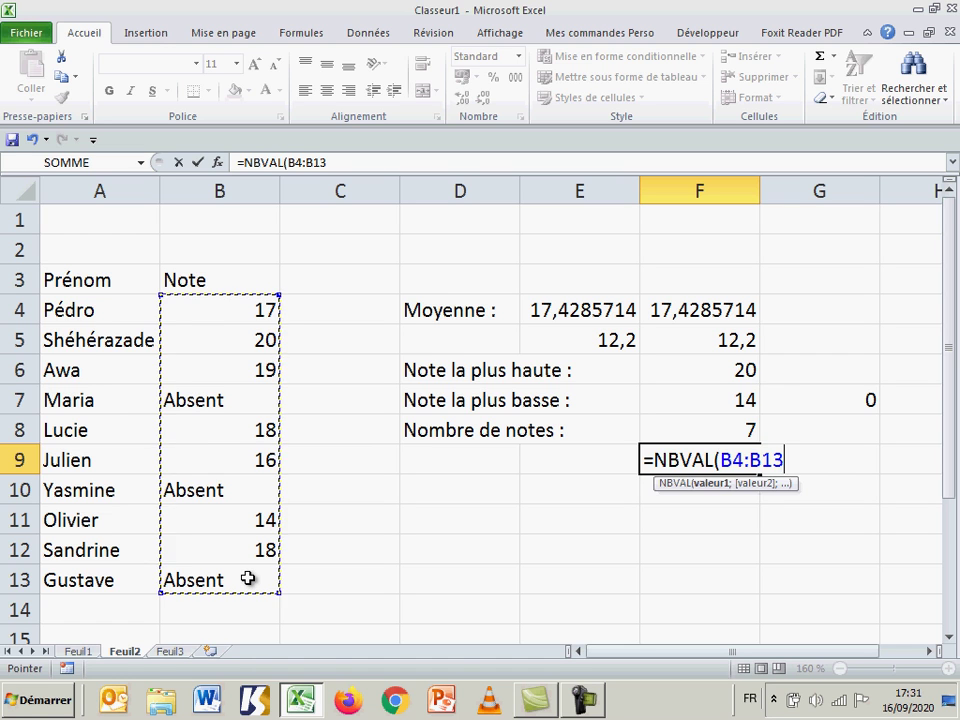
key("Return")
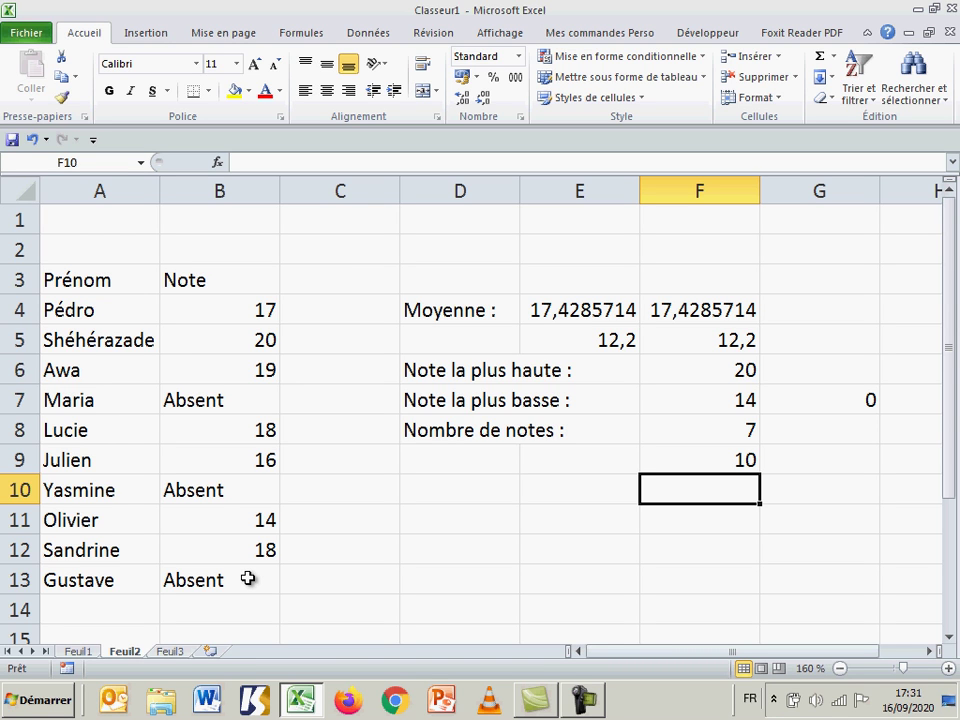
- In D10, compute the third-highest grade with the formula =GRANDE.VALEUR(B4:B13;3) and review its arguments
key("Left")
key("Left")
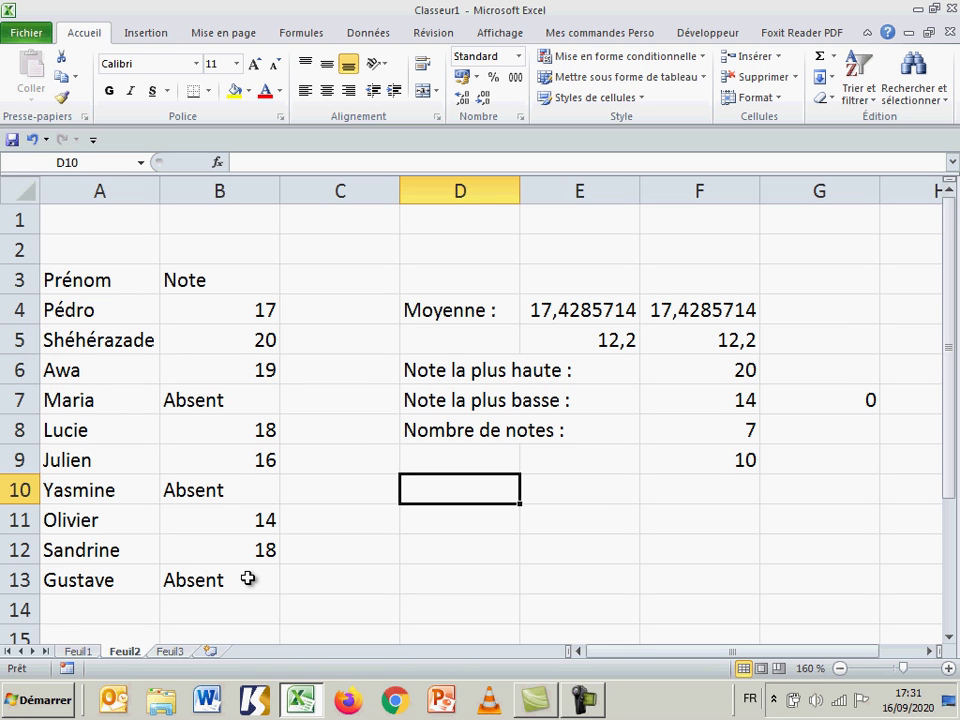
type("=")
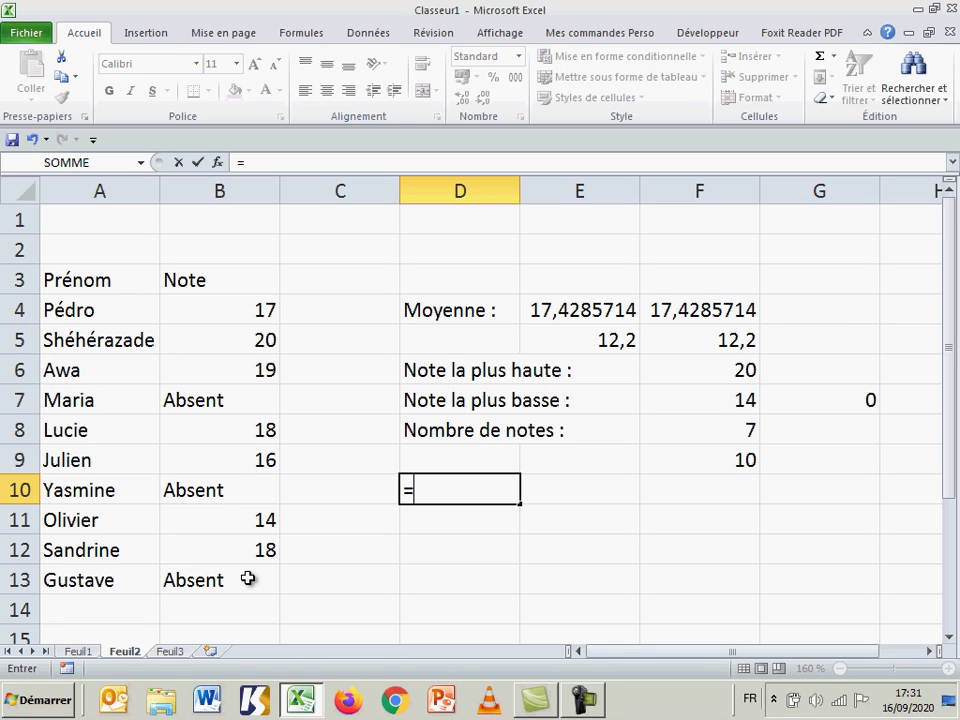
type("g")
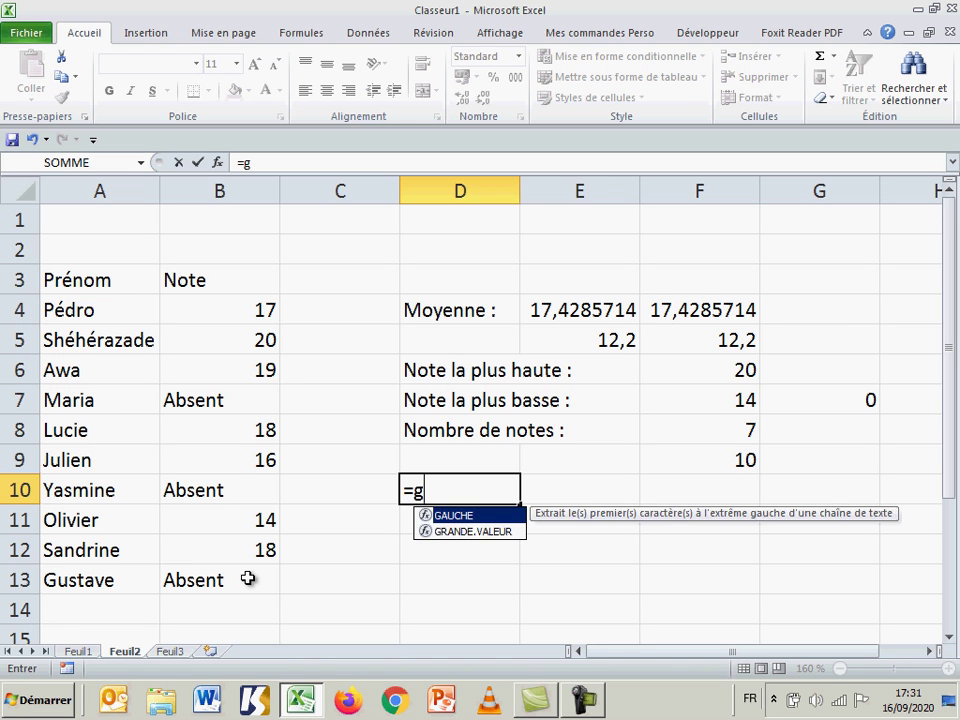
key("Down")
key("Tab")
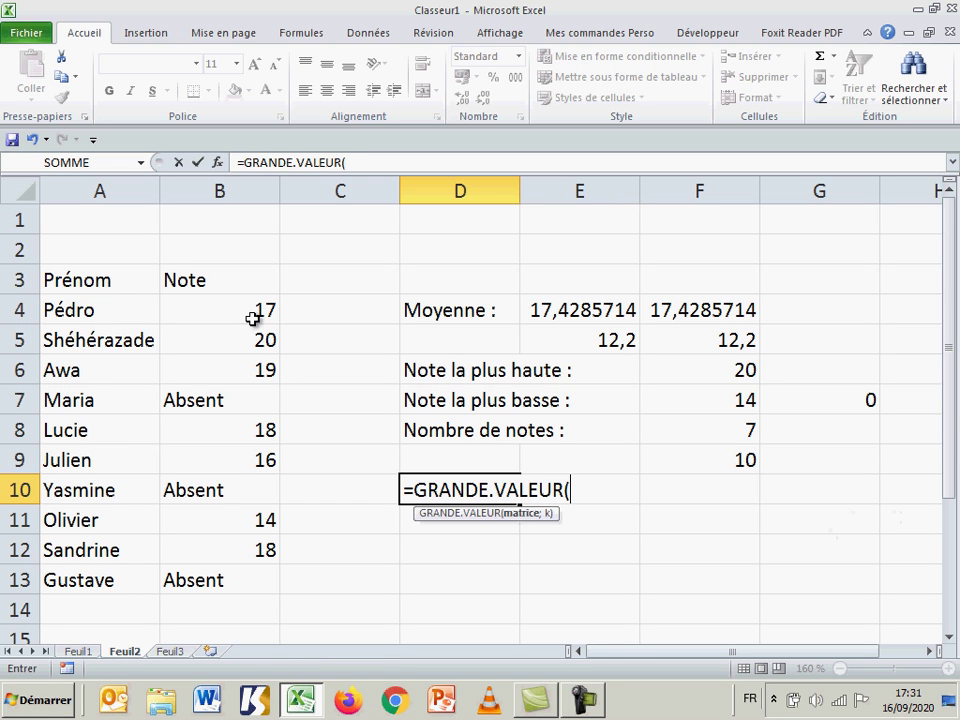
left_click_drag(242, 310, 234, 585)
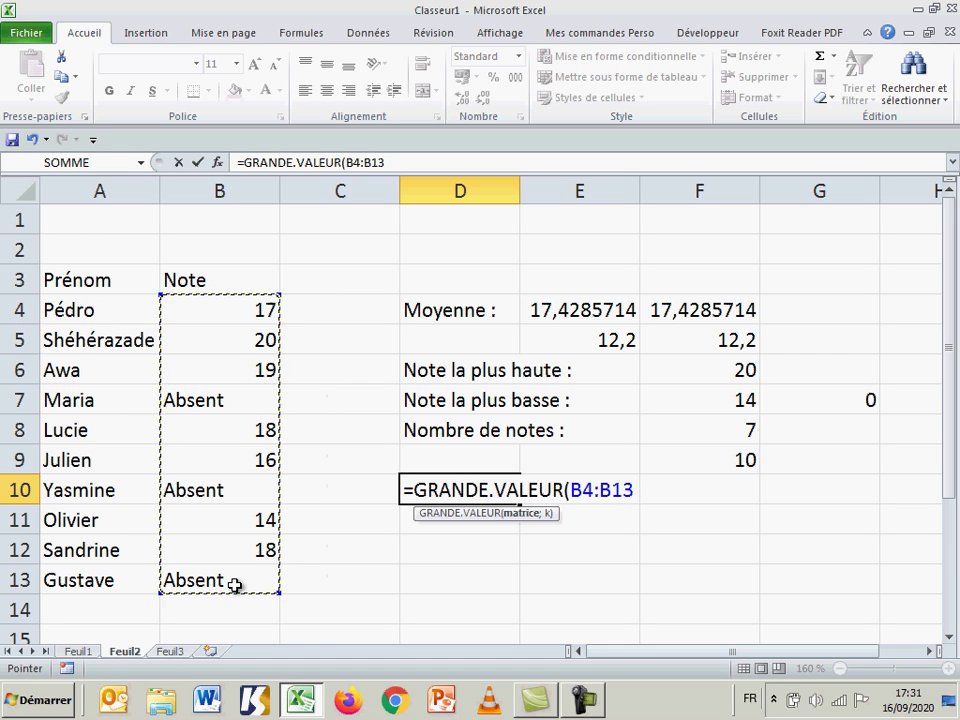
type(";")
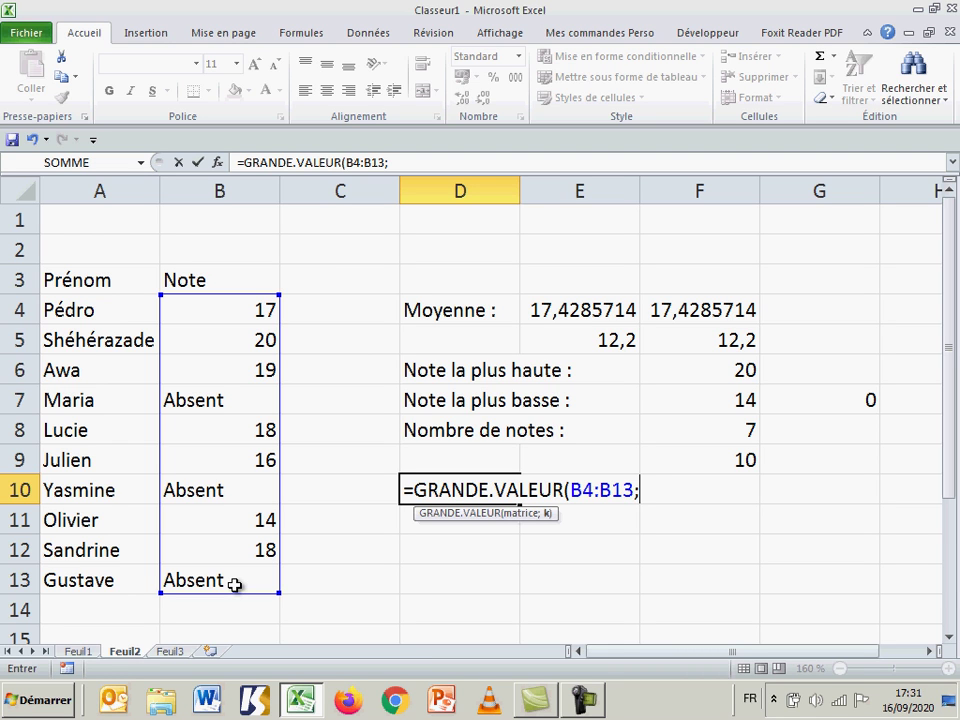
type("3")
type(")")
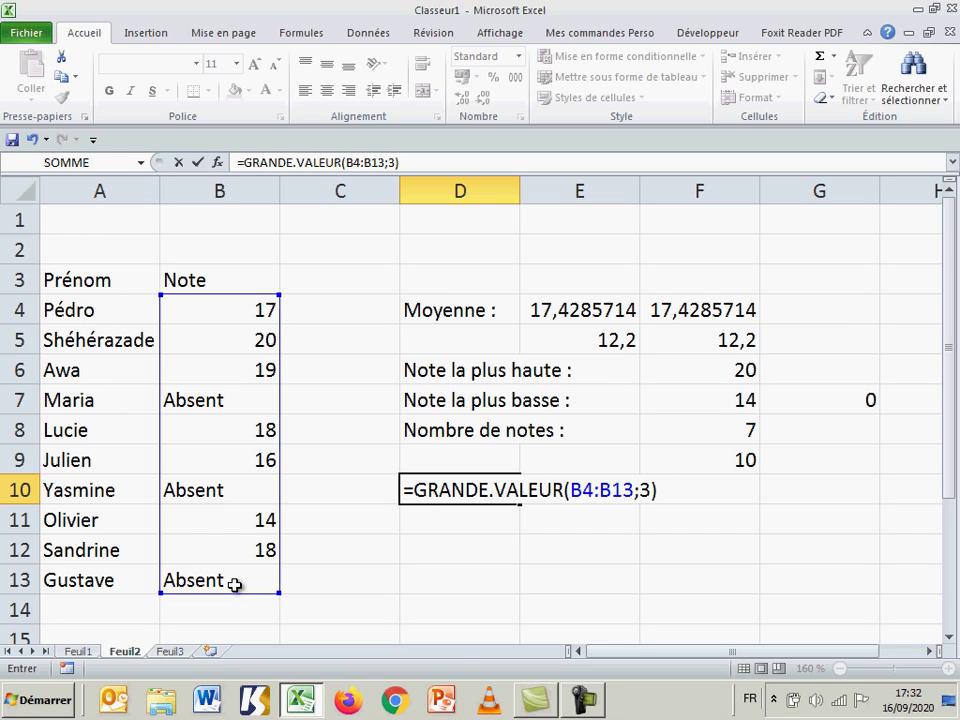
key("Return")
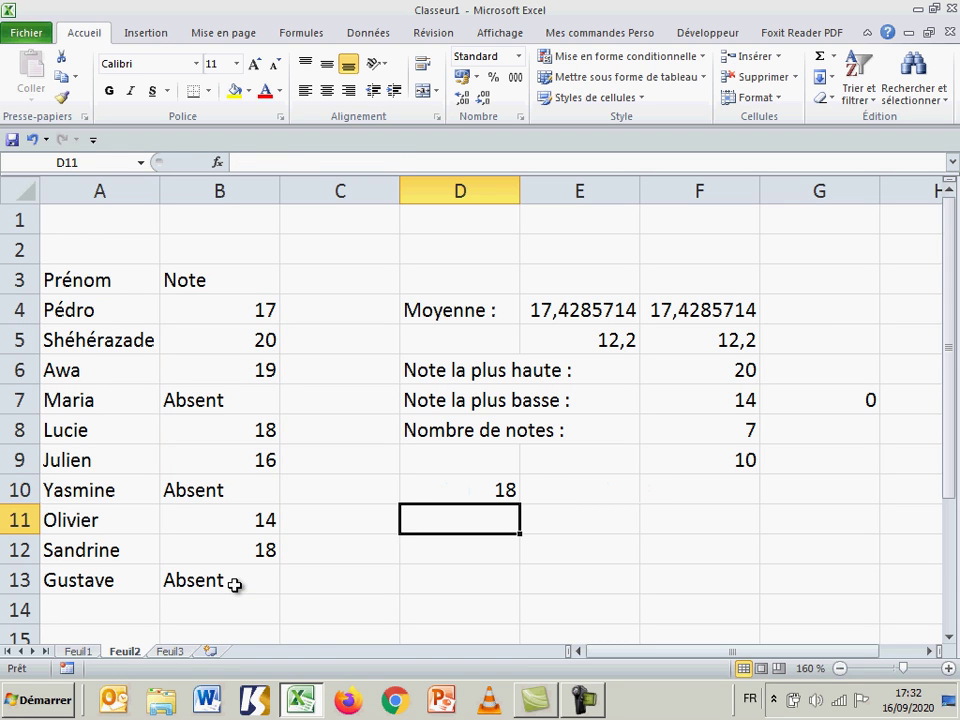
key("Up")
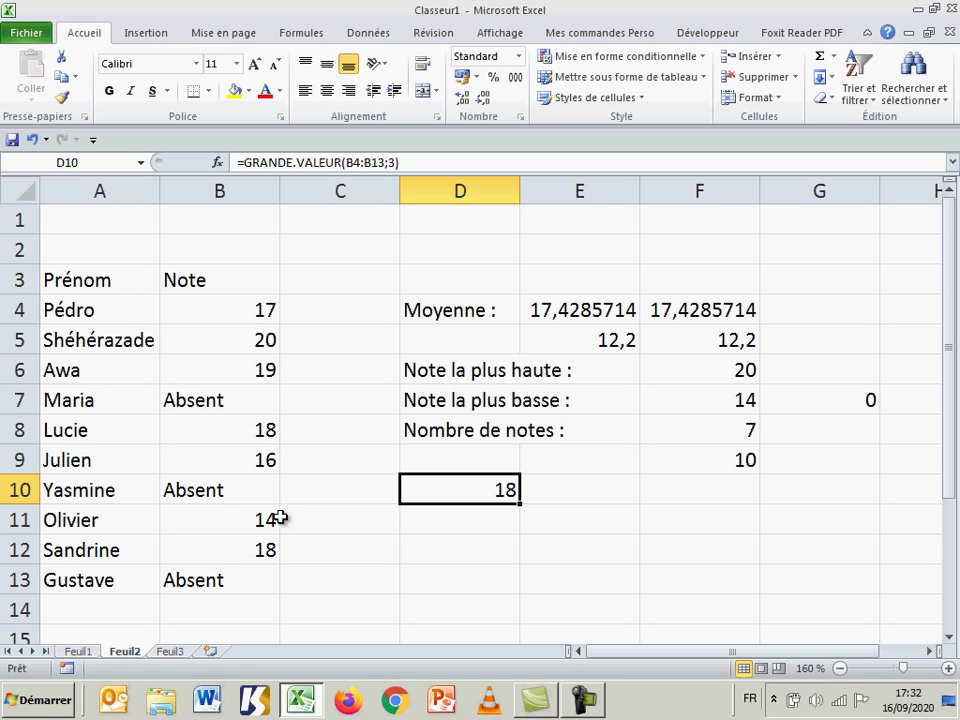
double_click(473, 489)
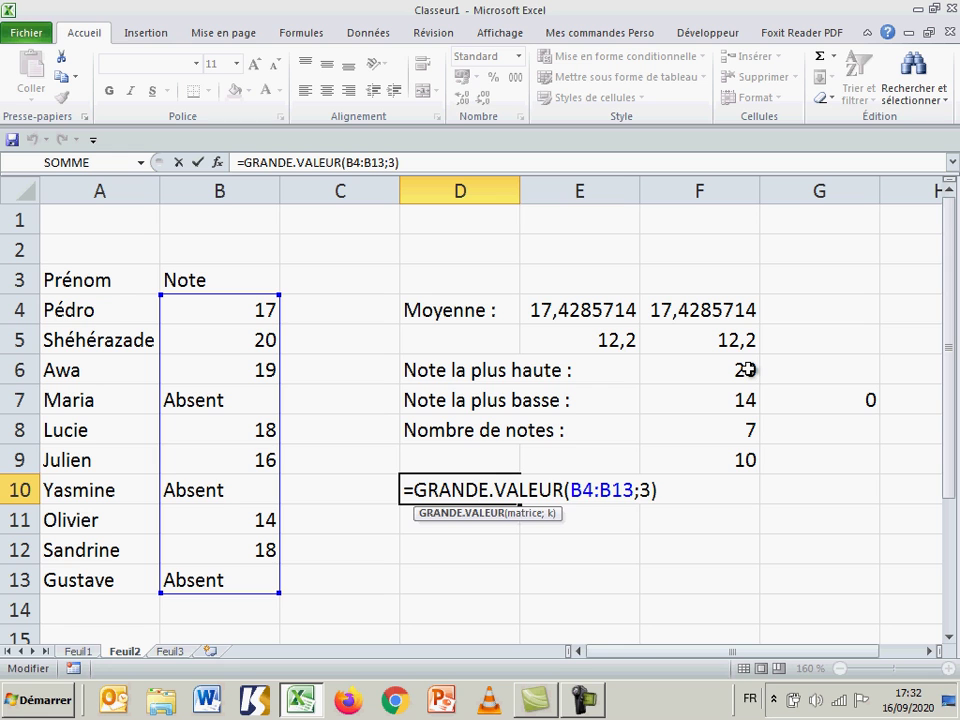
key("Return")
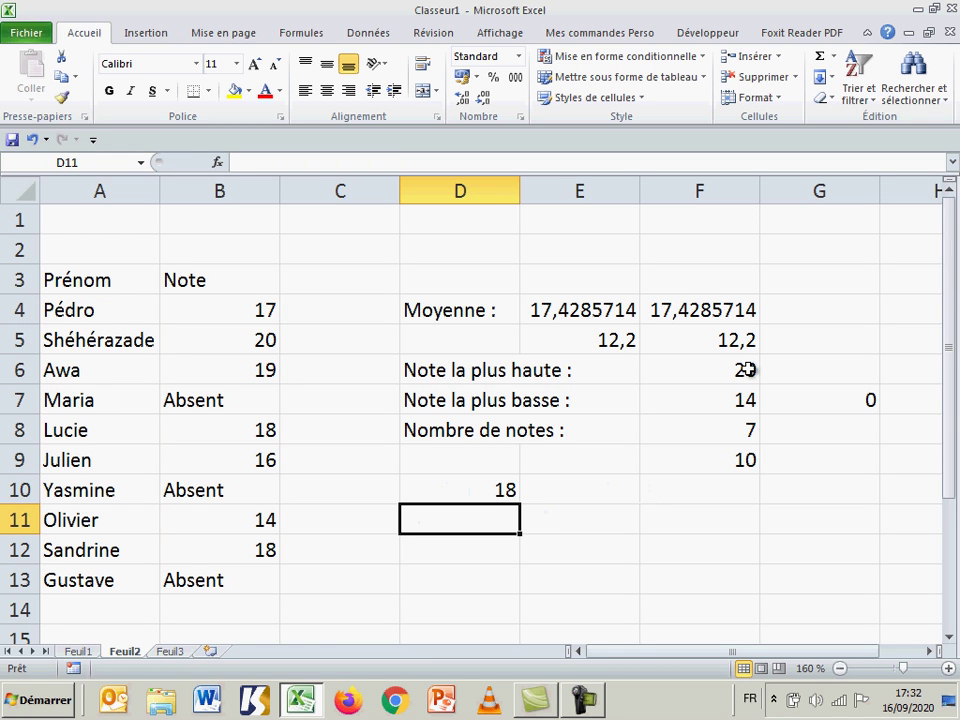
- In D11, compute the fourth-lowest grade with the formula =PETITE.VALEUR(B4:B13;4)
type("=")
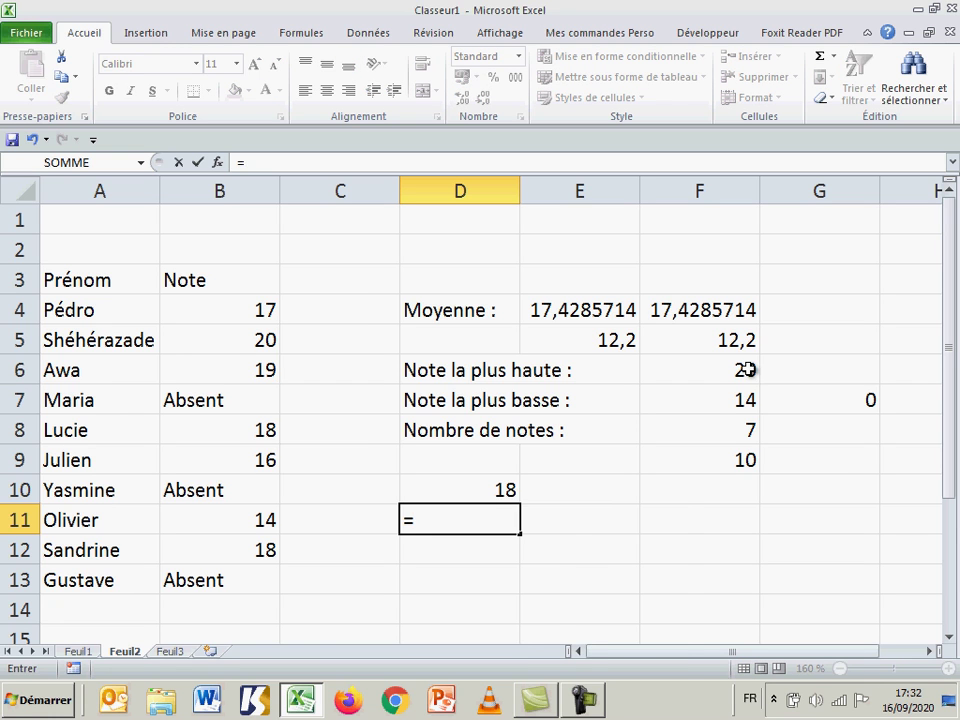
type("pe")
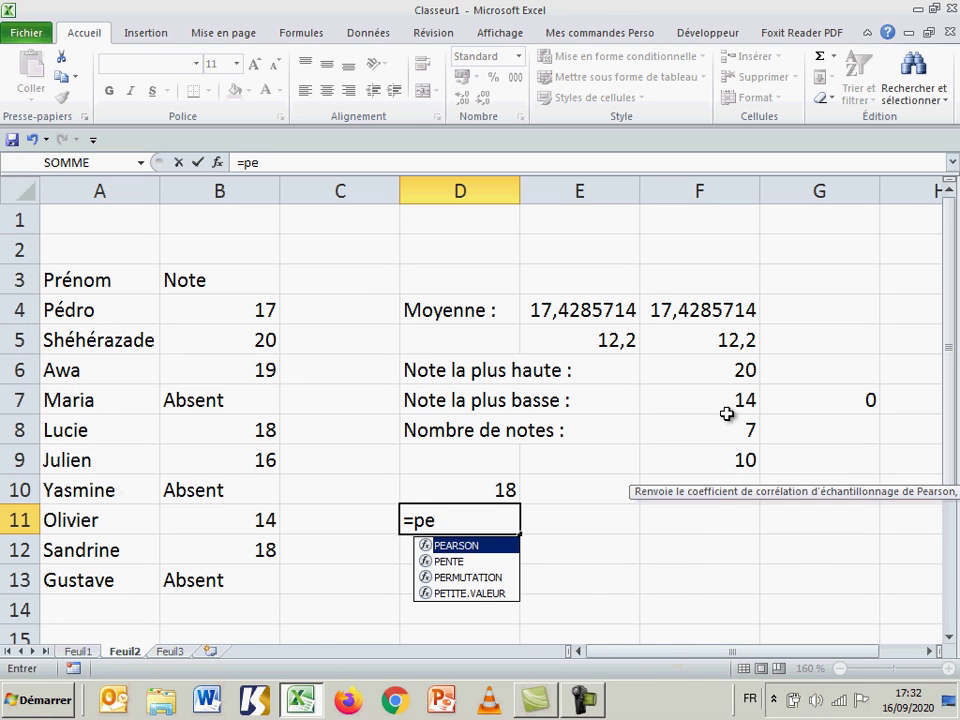
double_click(486, 594)
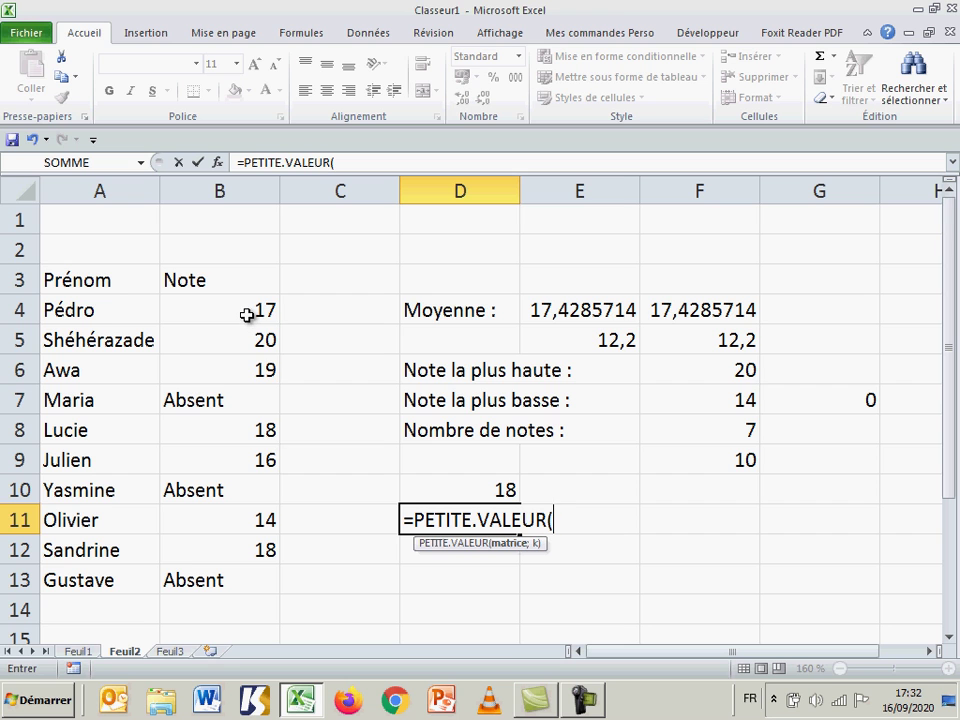
left_click_drag(246, 315, 240, 570)
type(";")
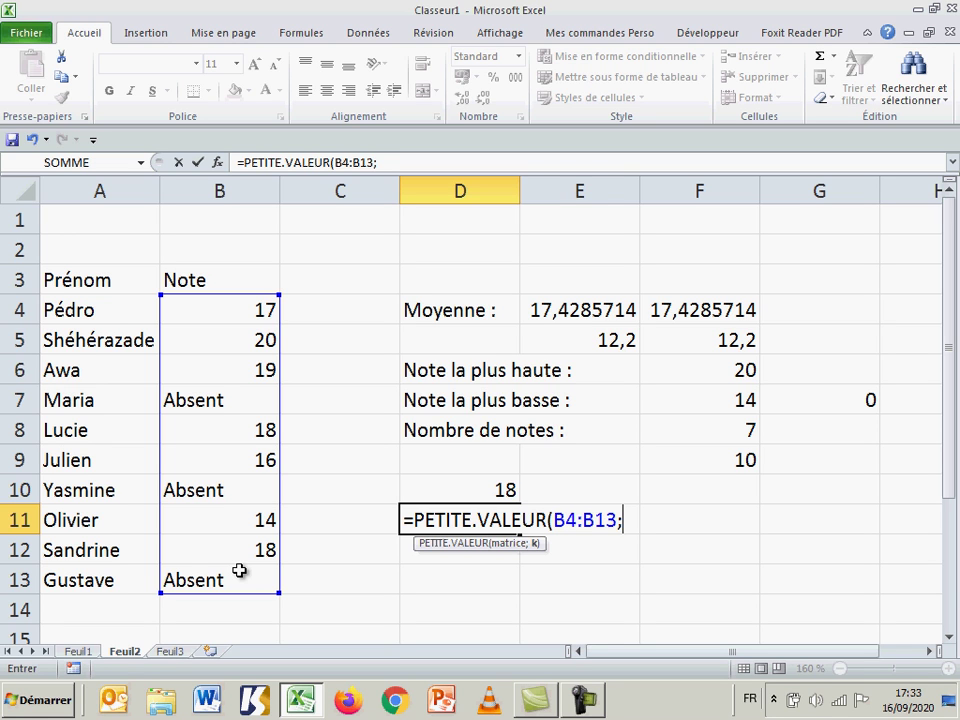
type("4")
key("Return")
key("Up")
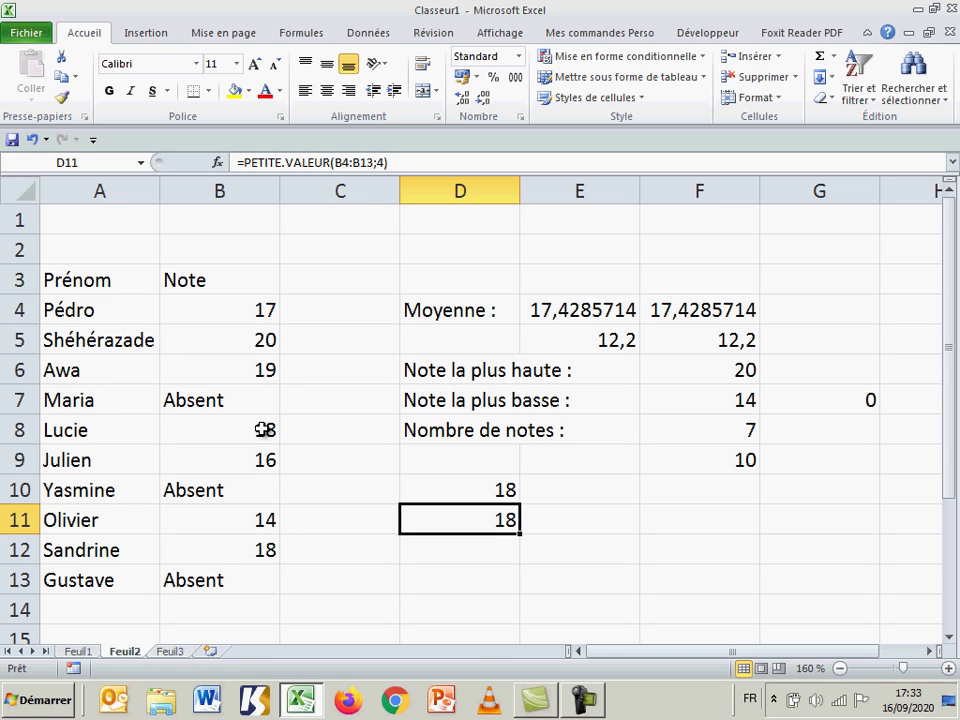
- Change the rank argument of the PETITE.VALEUR formula in D11 to 3
double_click(480, 519)
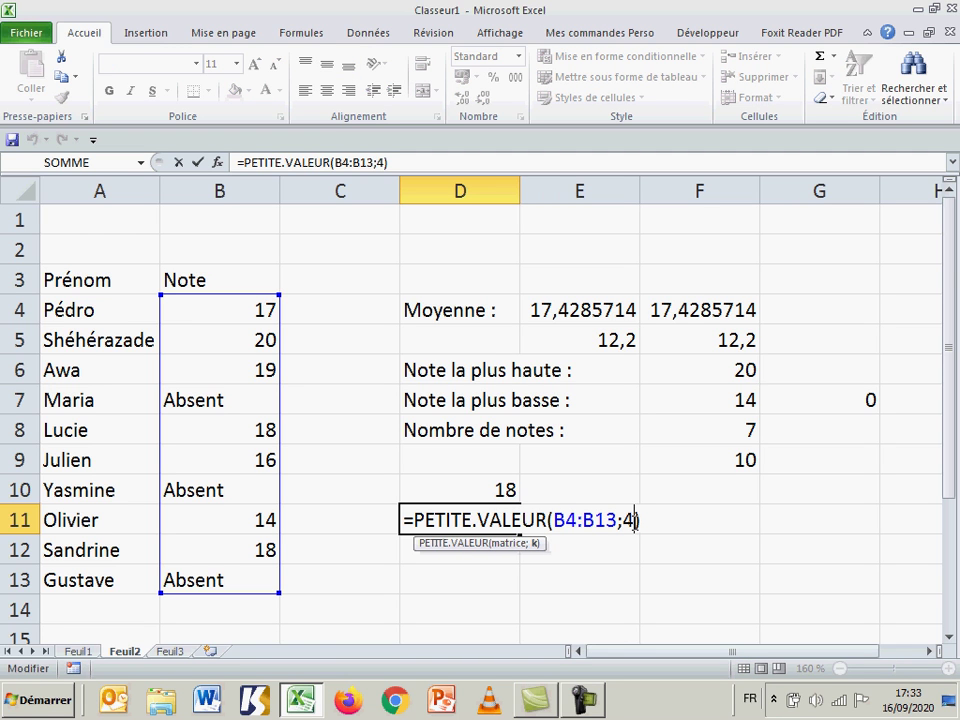
key("BackSpace")
type("3")
key("Return")
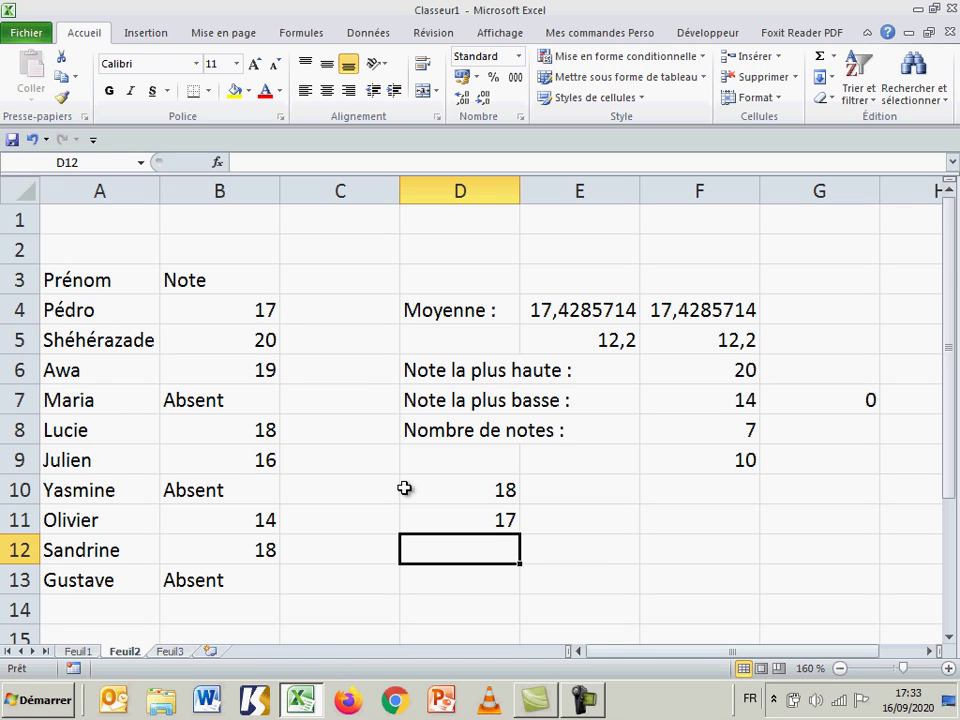
- Change the rank argument of the PETITE.VALEUR formula in D11 to 1
left_click(487, 523)
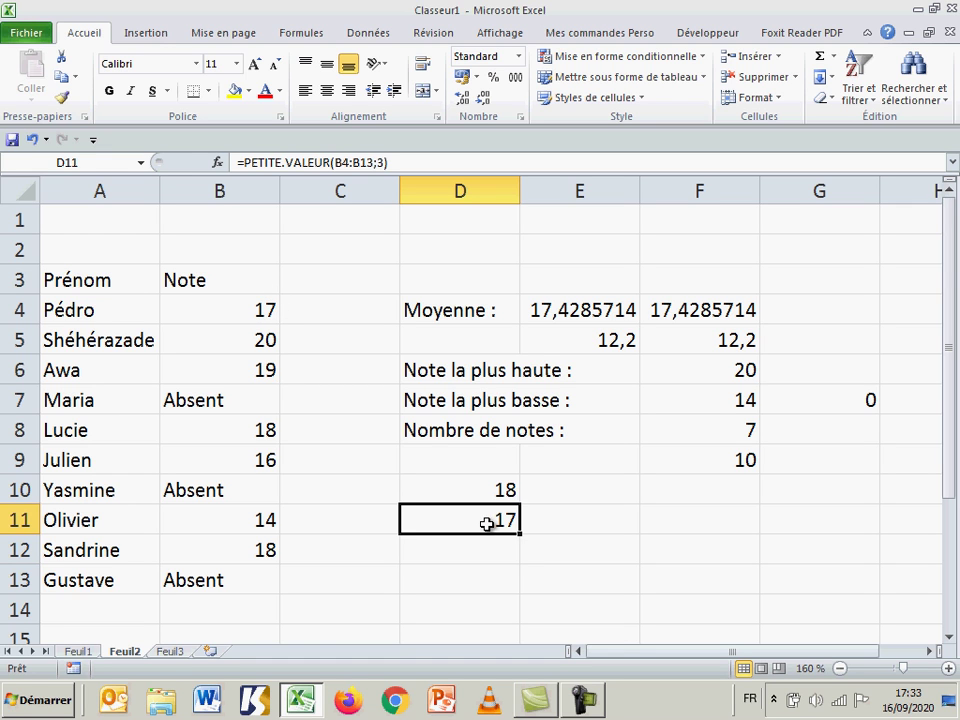
double_click(487, 523)
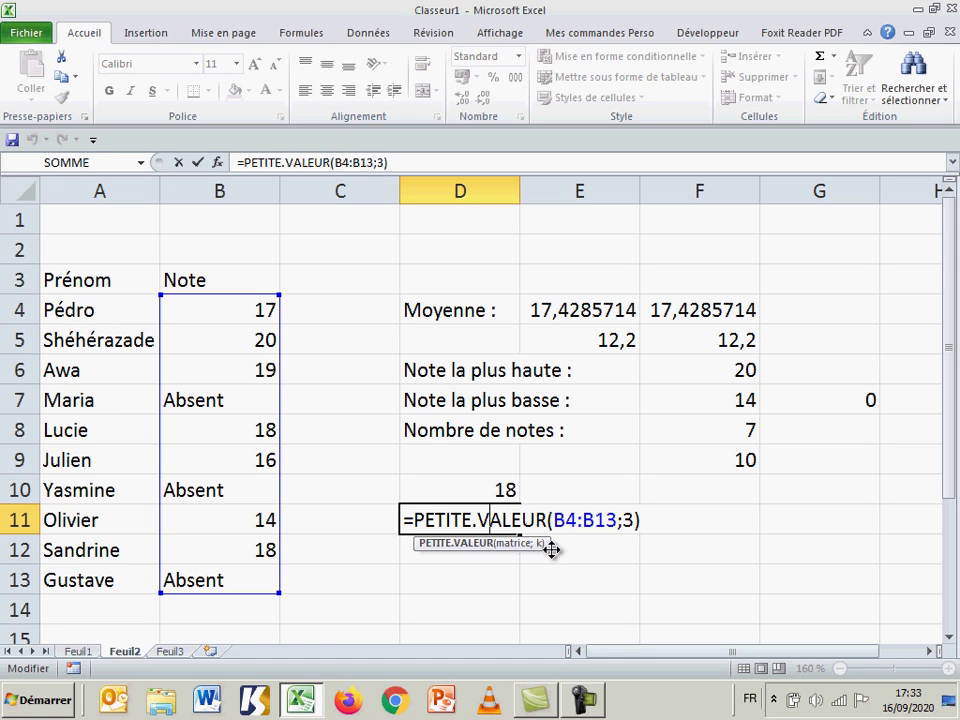
left_click(636, 519)
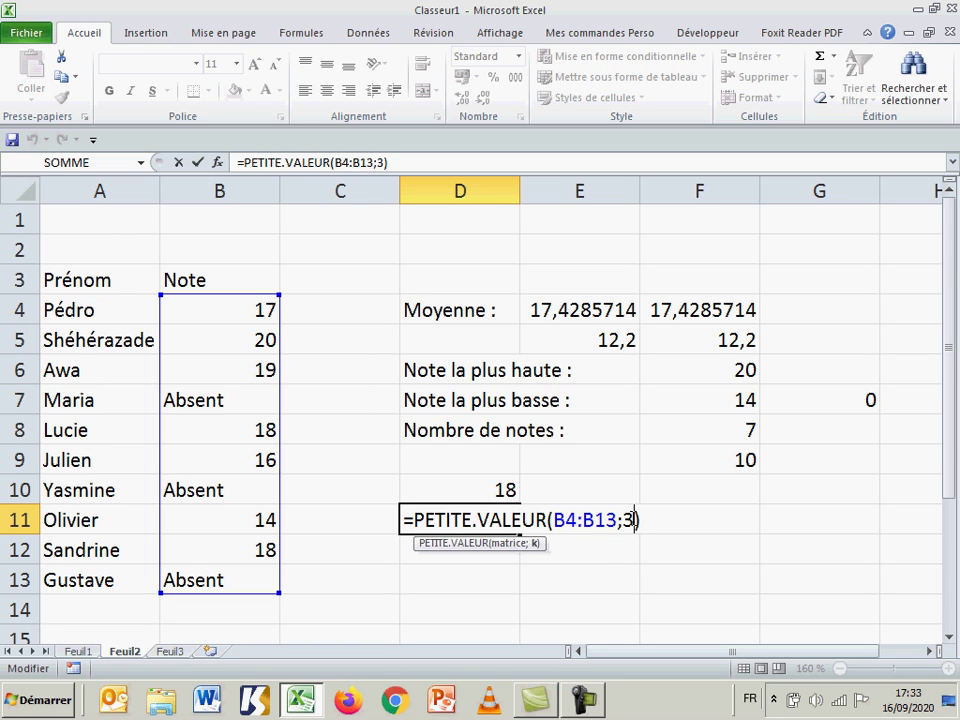
key("BackSpace")
type("1")
key("Return")
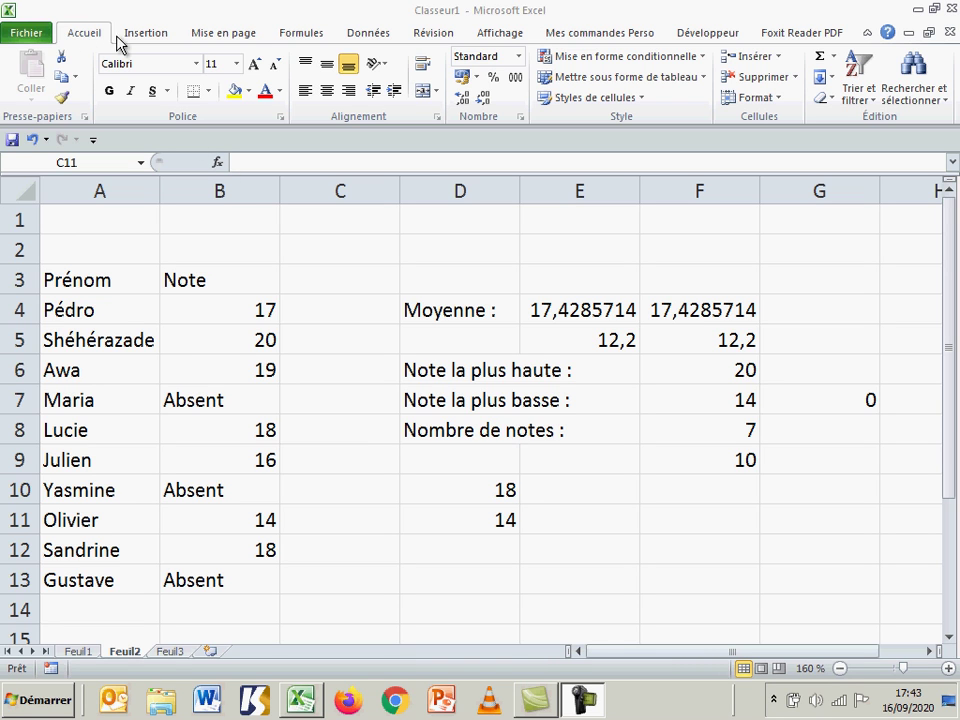
- In D12, average the grades column by inserting the MOYENNE function over the range B4:B13
left_click(835, 60)
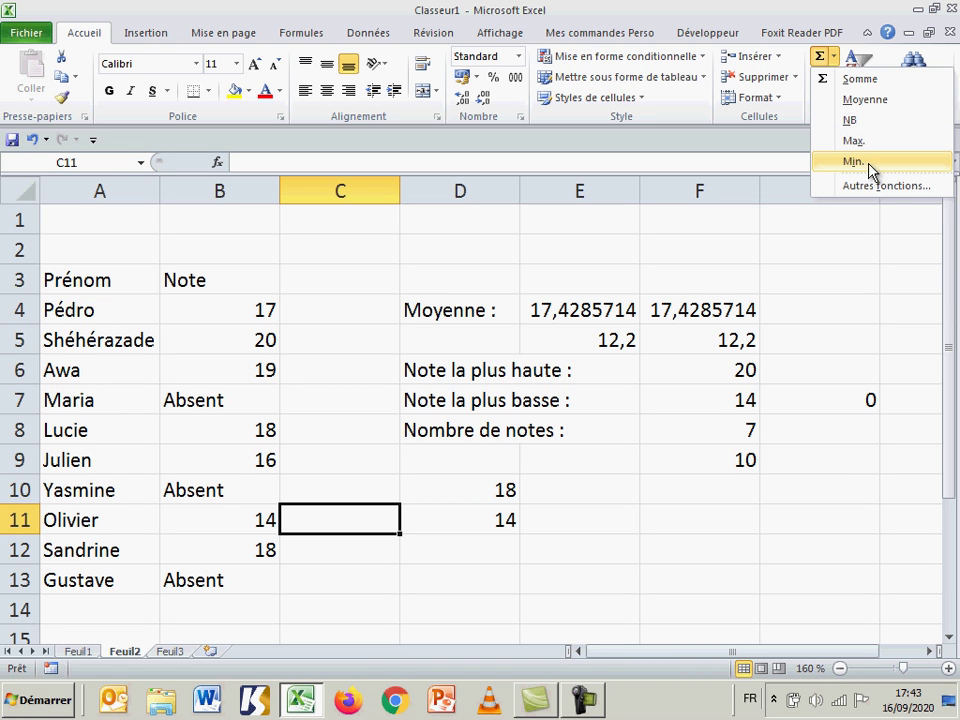
left_click(497, 552)
left_click(496, 550)
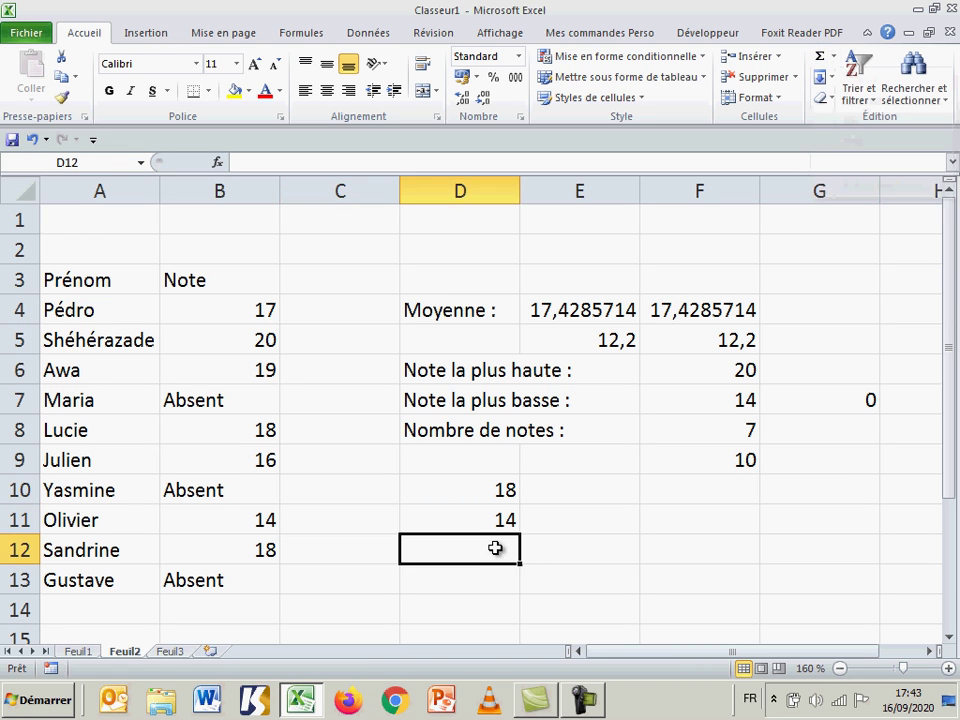
left_click(834, 57)
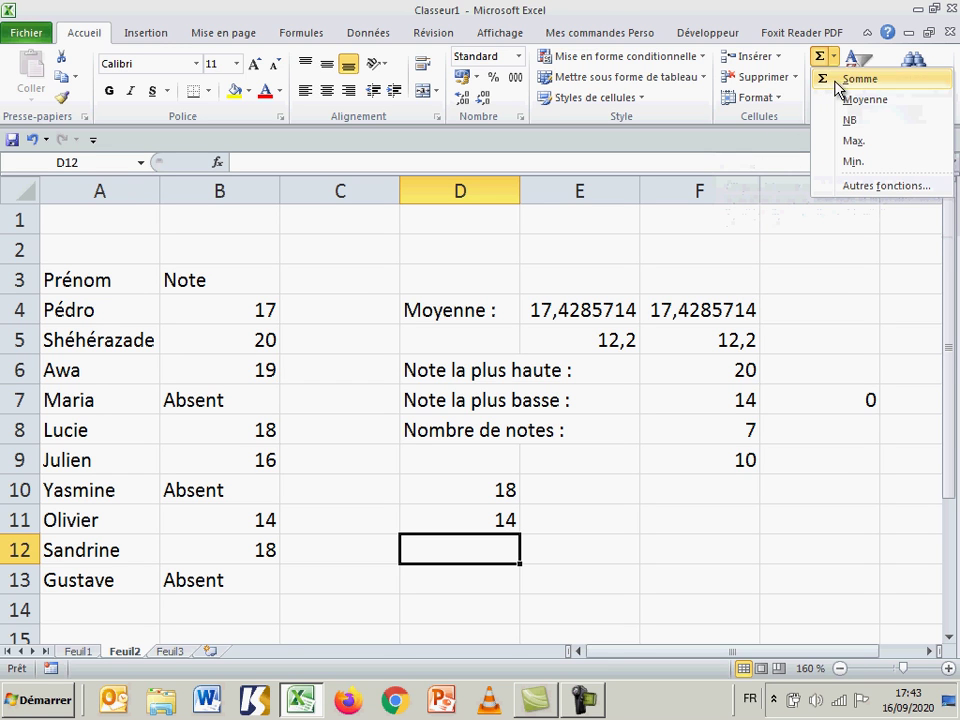
left_click(857, 104)
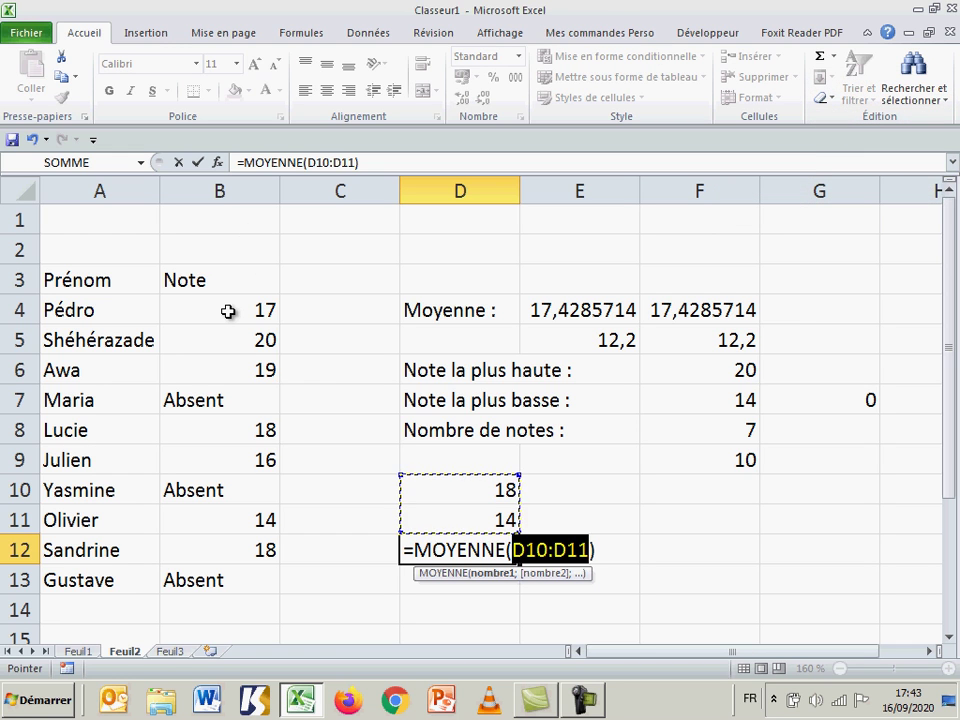
left_click_drag(229, 309, 216, 566)
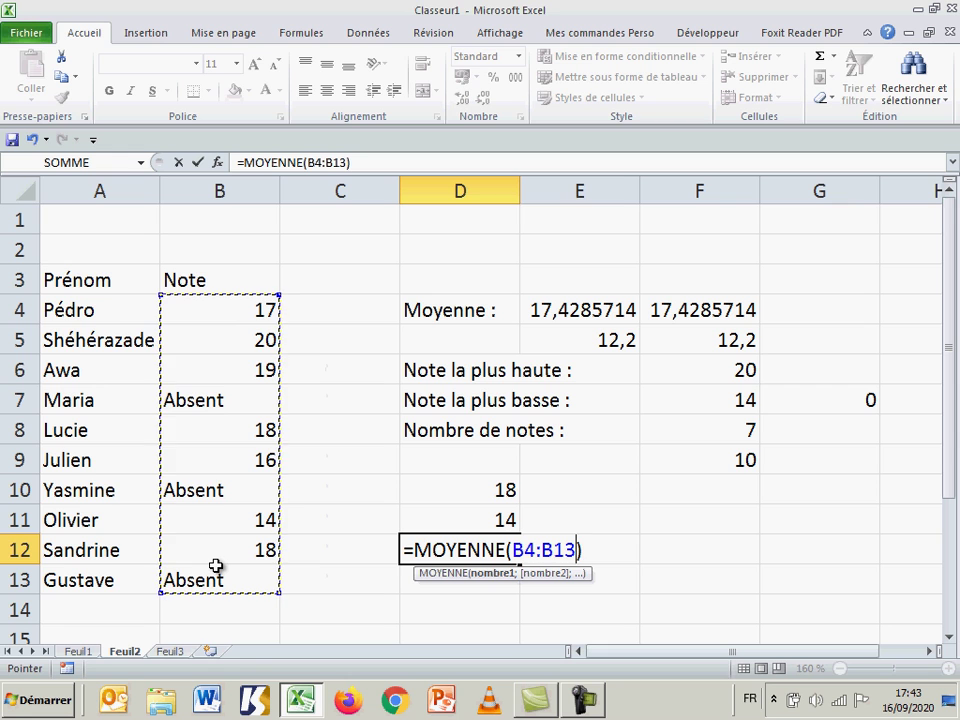
key("Return")
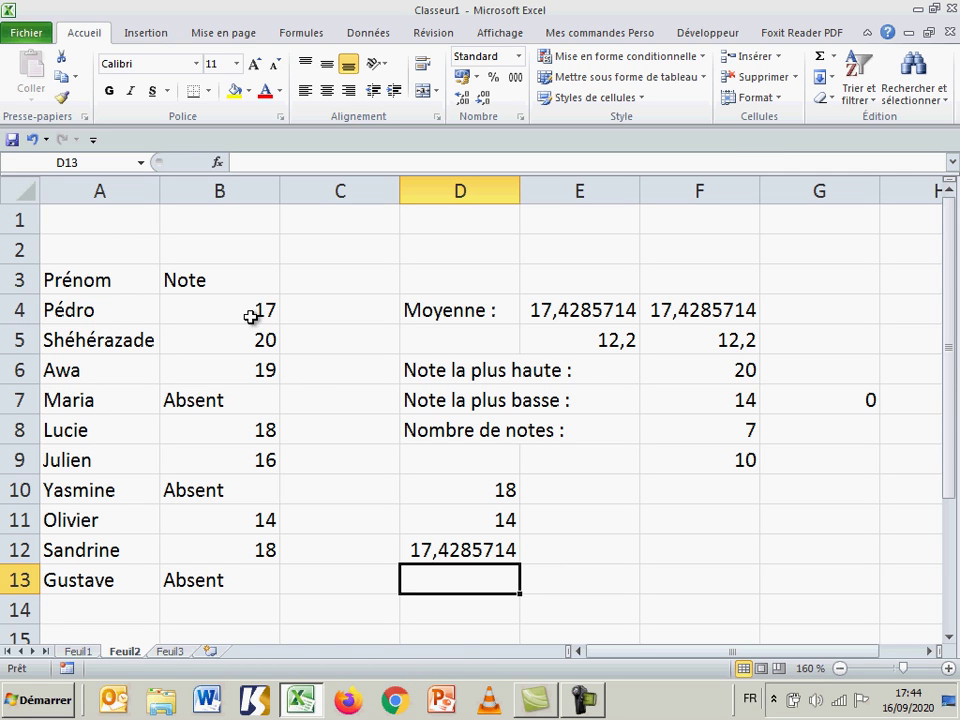
- Select grades B4:B6 and enable Moyenne, Nb (non vides), Nb (nombres), Minimum and Maximum in the status bar
left_click_drag(253, 313, 253, 360)
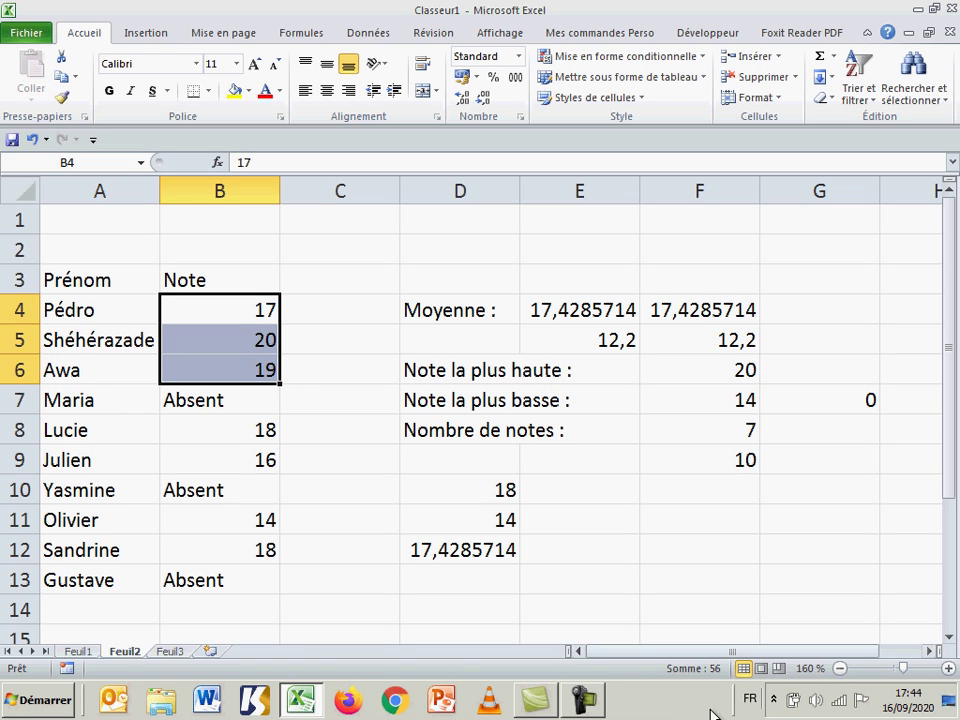
right_click(522, 670)
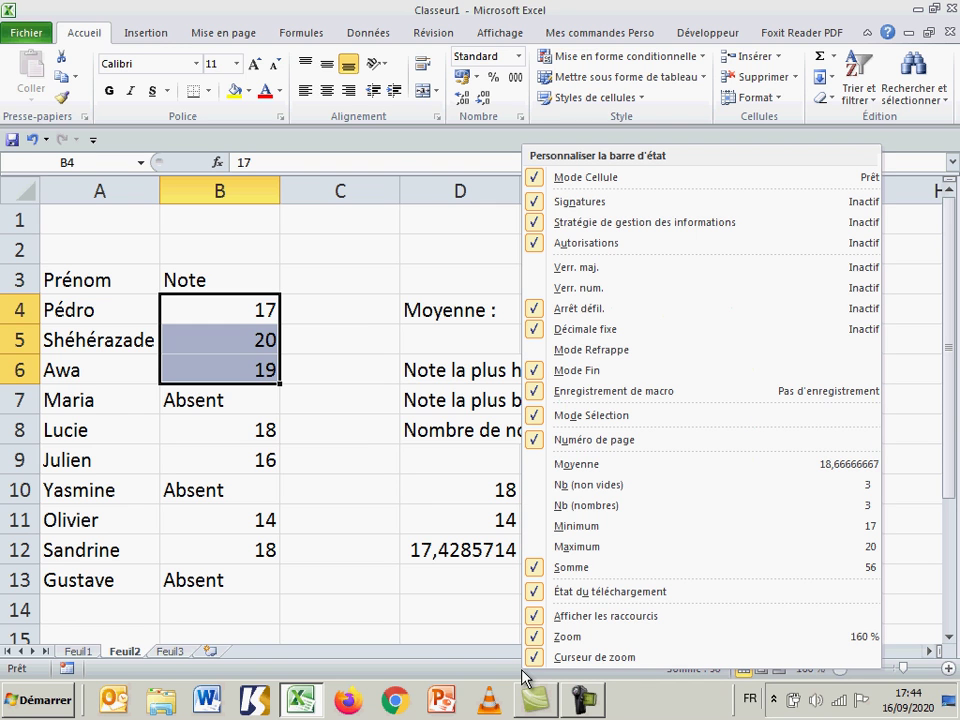
left_click(540, 466)
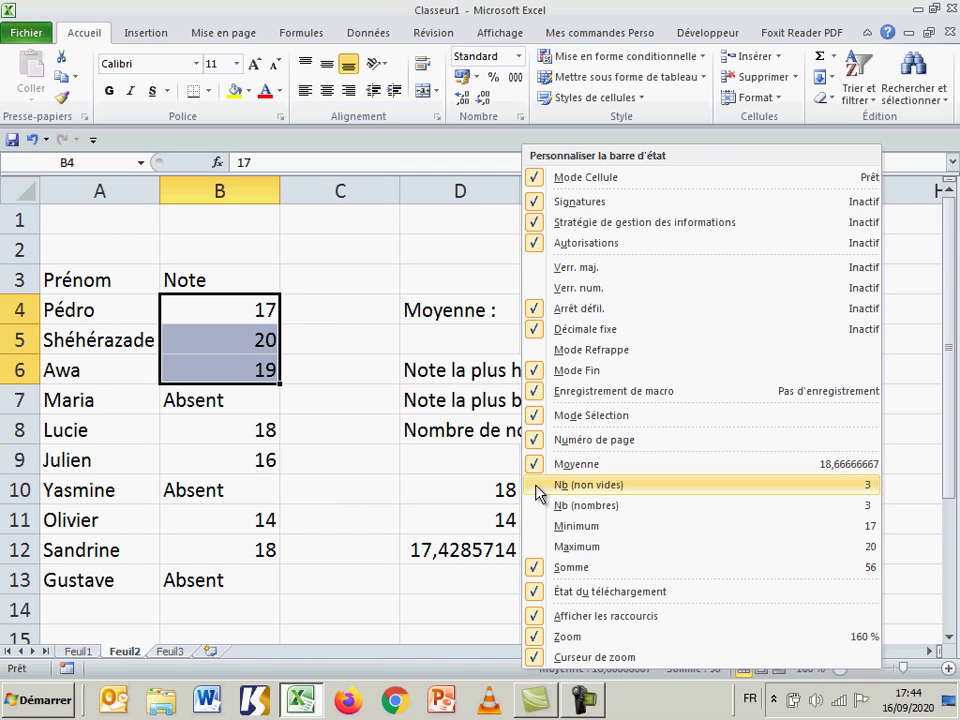
left_click(540, 488)
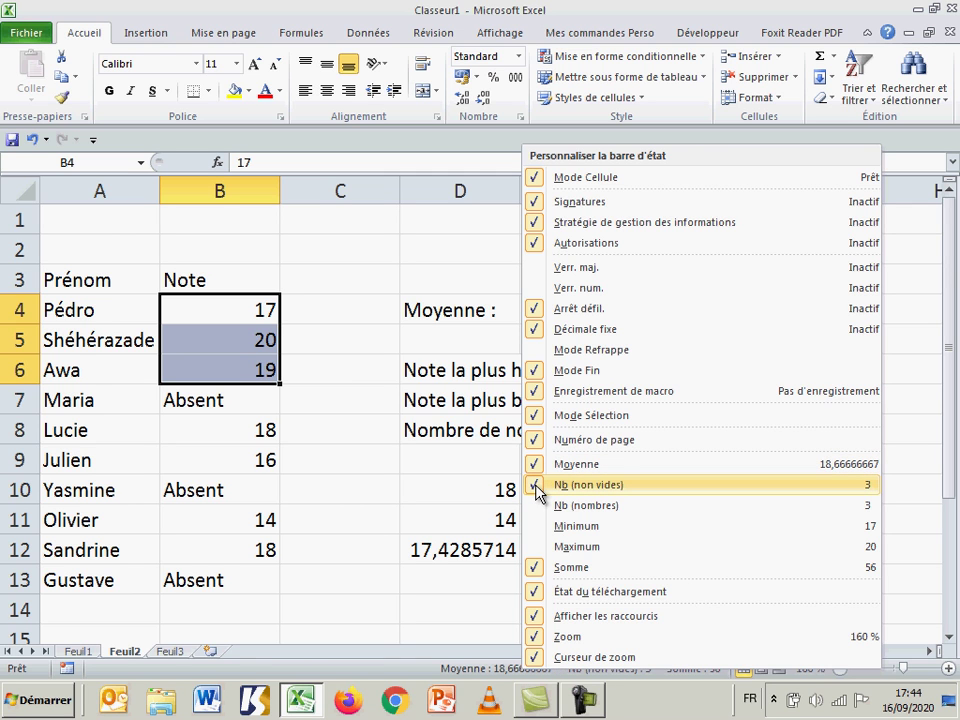
left_click(537, 508)
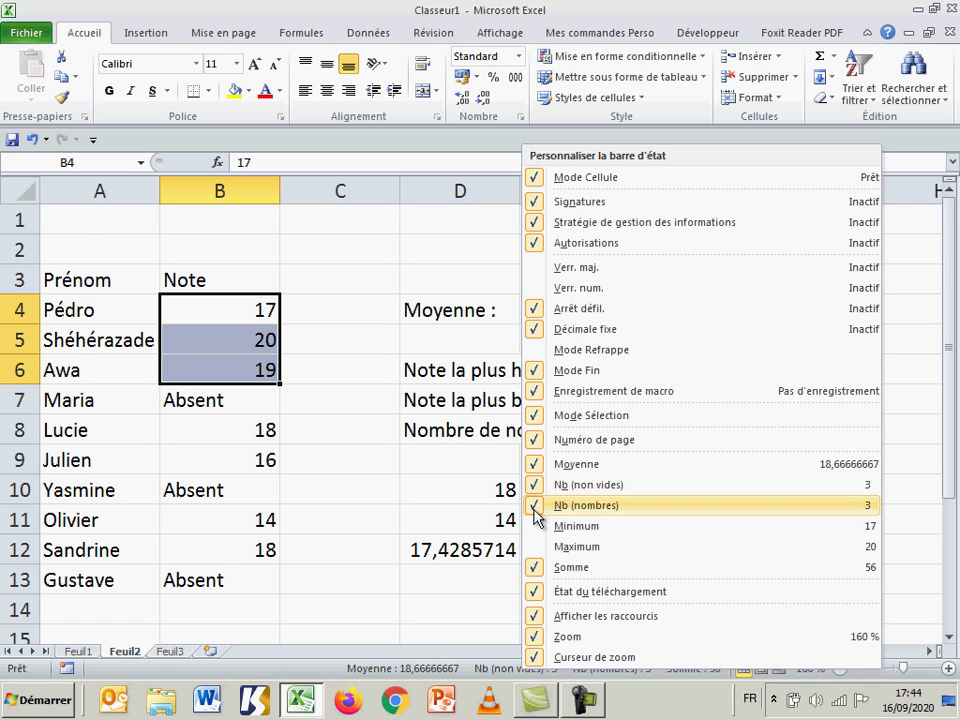
left_click(537, 529)
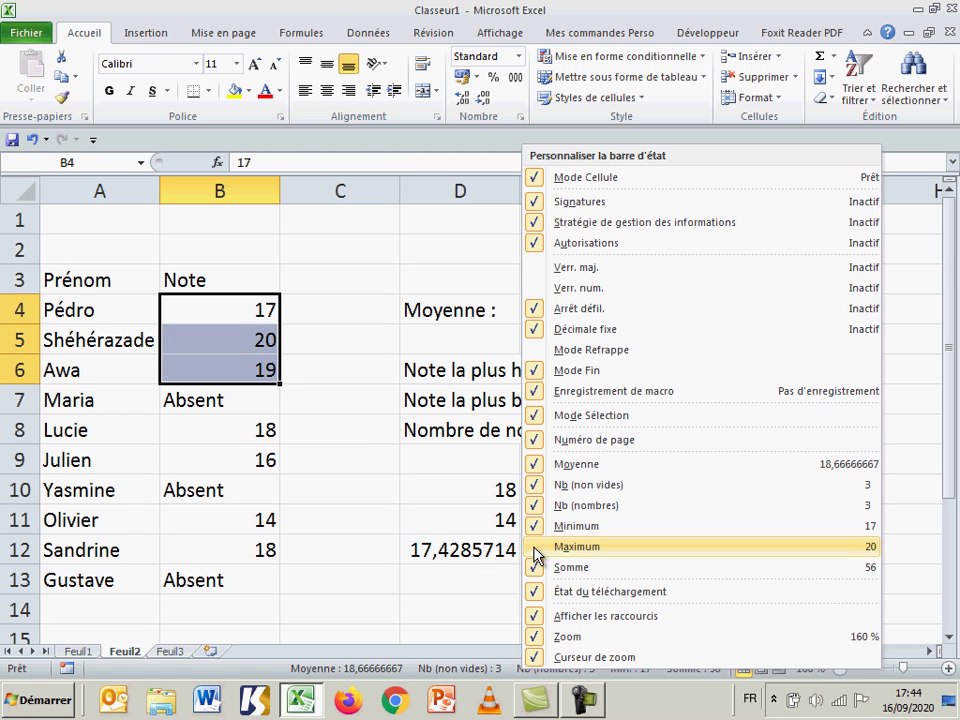
left_click(537, 550)
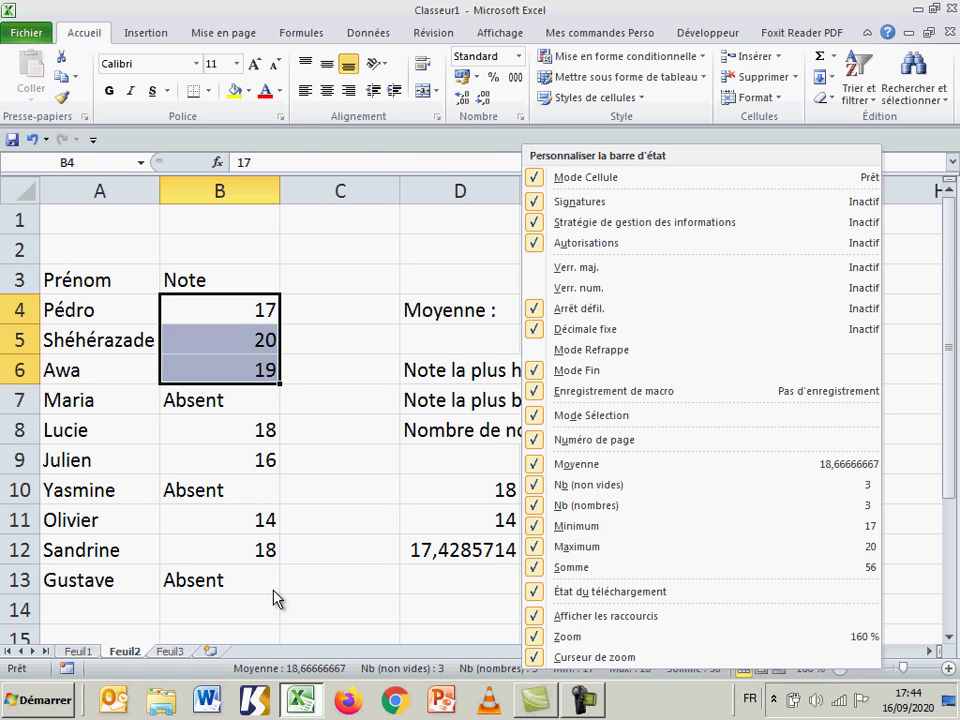
left_click(188, 675)
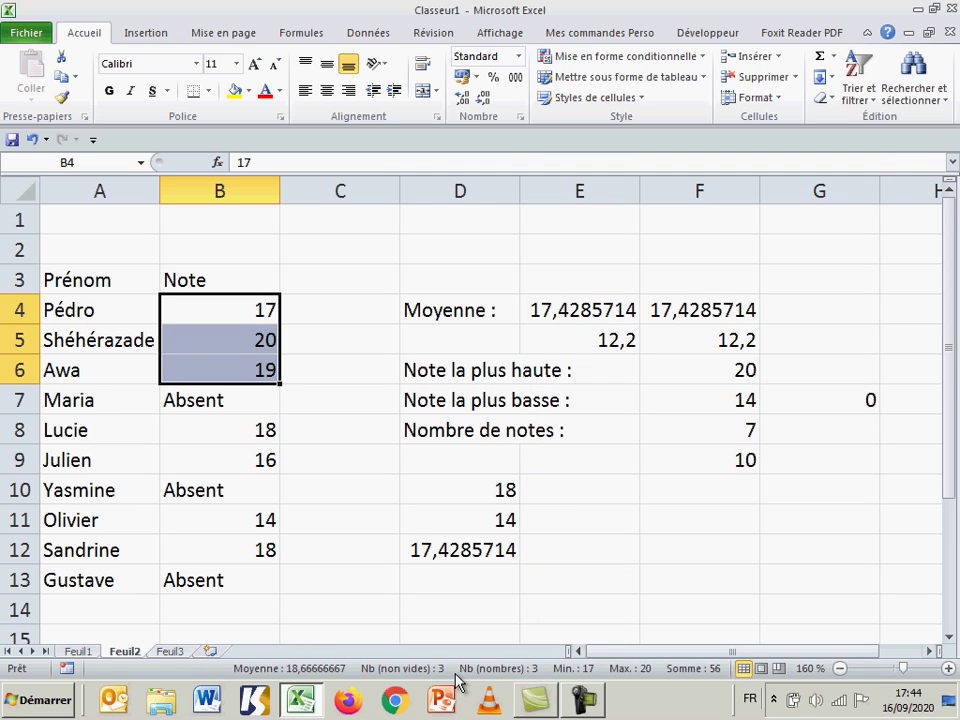
- Remove Maximum, Minimum, Nb (nombres), Nb (non vides) and Moyenne from the status bar, then deselect the grades
right_click(187, 668)
left_click(205, 543)
left_click(200, 526)
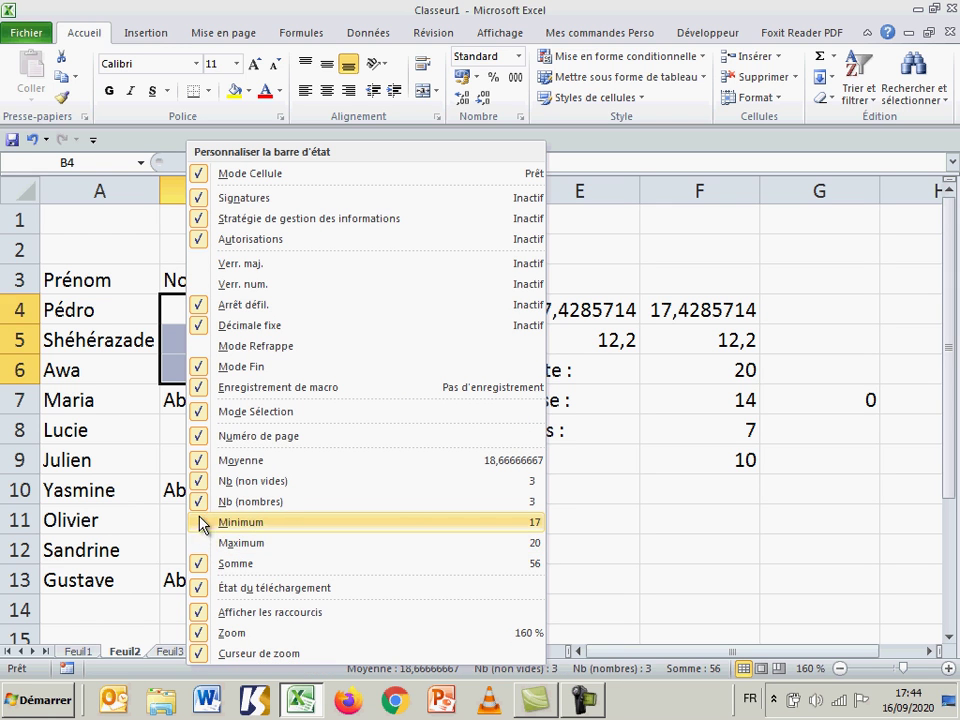
left_click(198, 505)
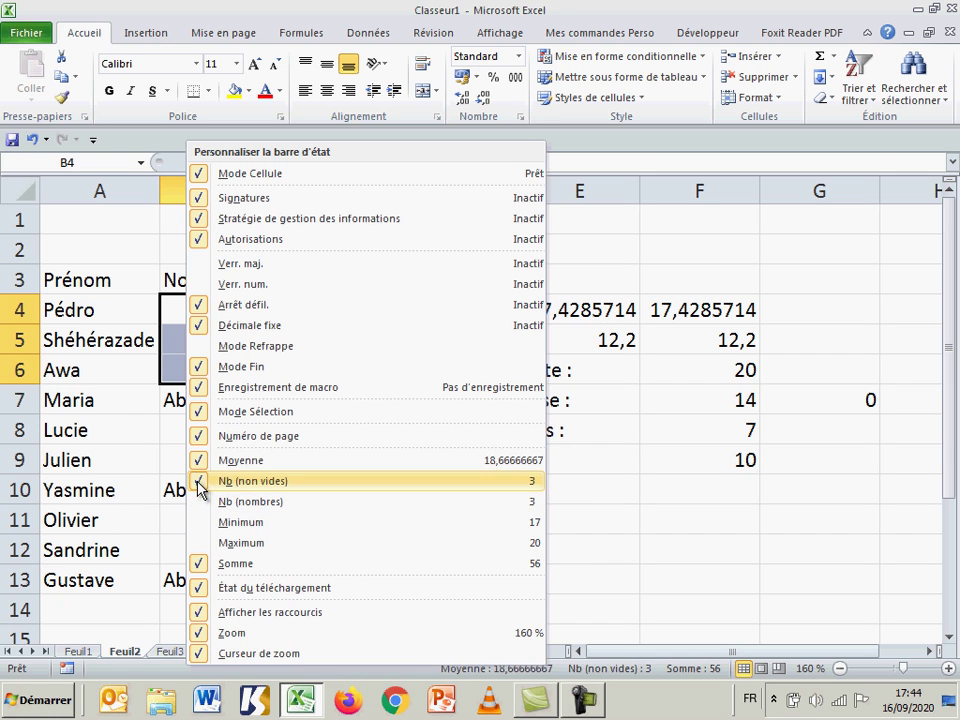
left_click(200, 482)
left_click(202, 462)
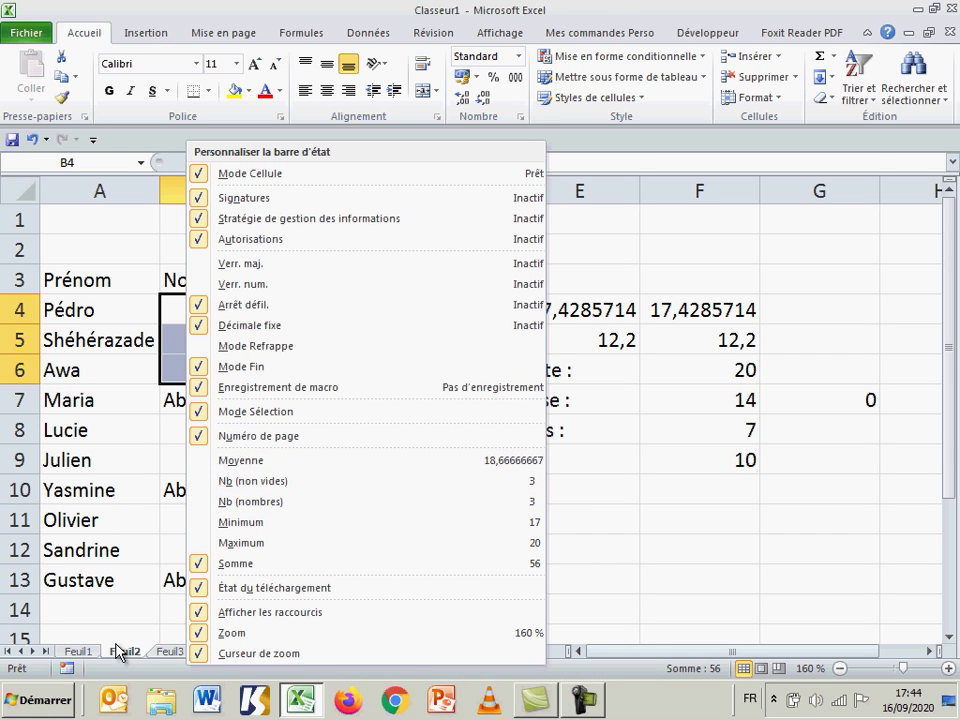
left_click(141, 673)
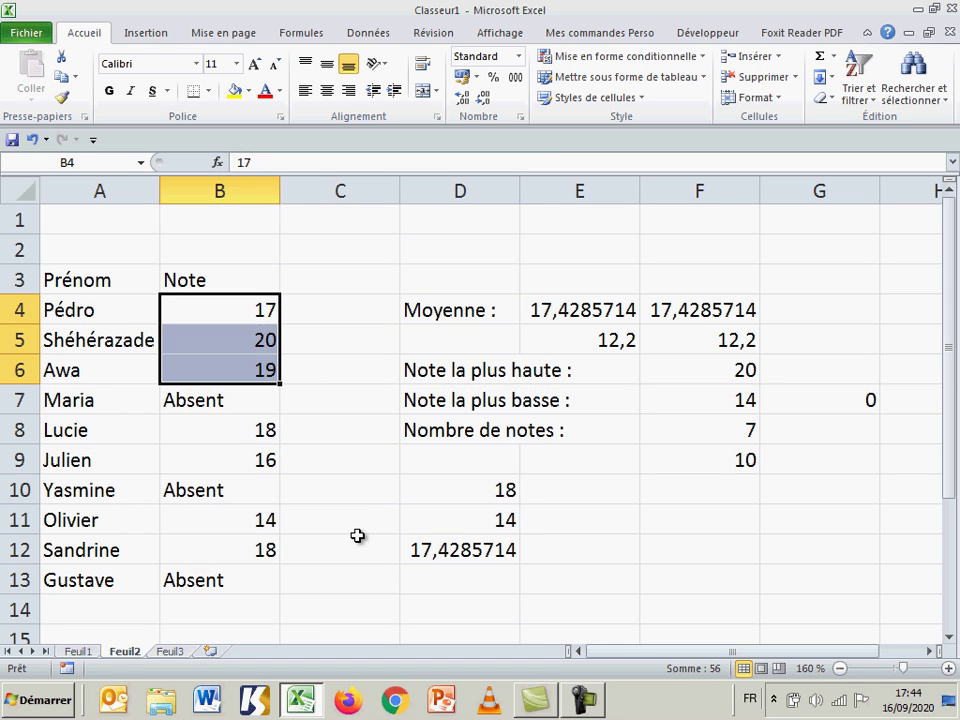
left_click(359, 491)
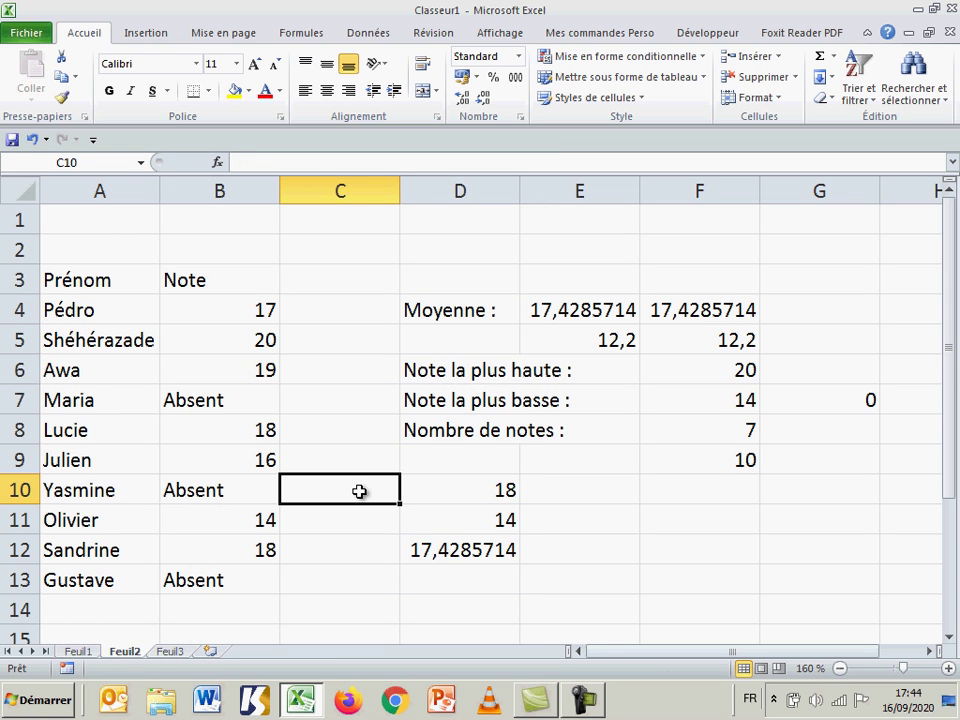